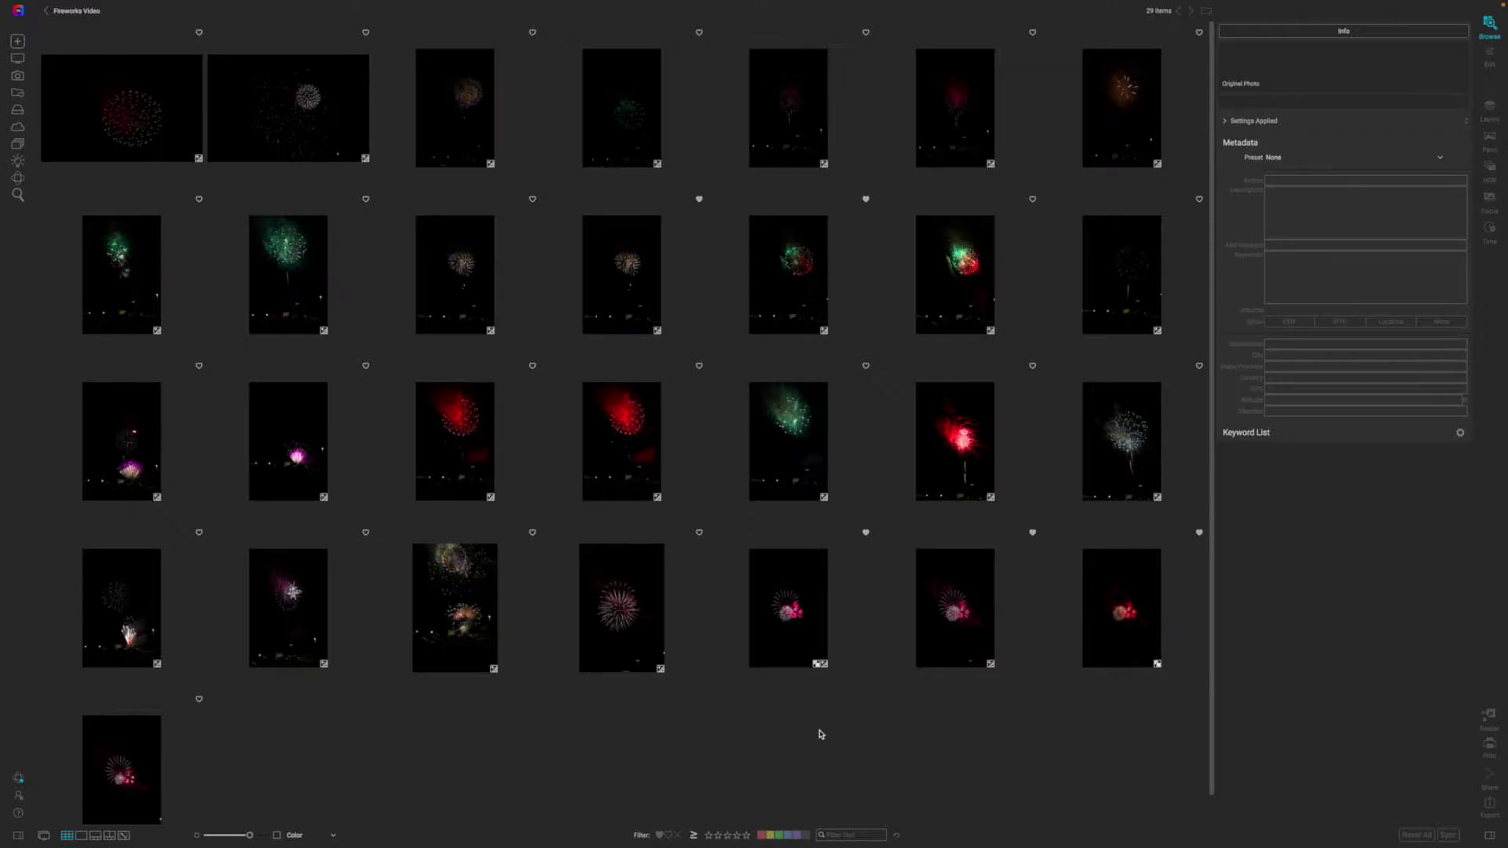
- Select all 29 fireworks photos, apply the Fireworks develop preset, then hide the Presets panel
left_click(122, 778)
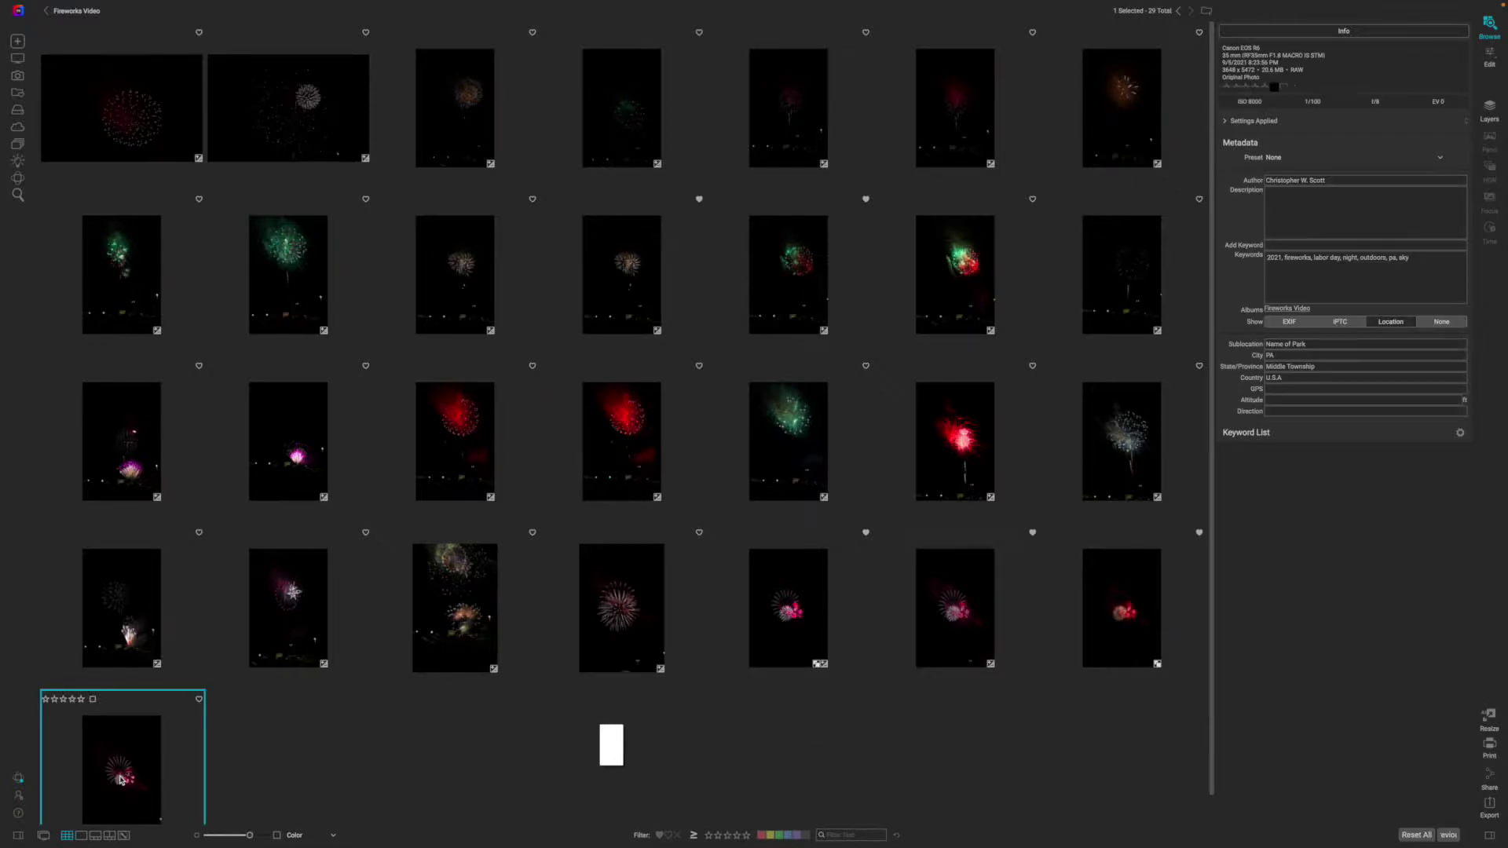
left_click(152, 110, "shift")
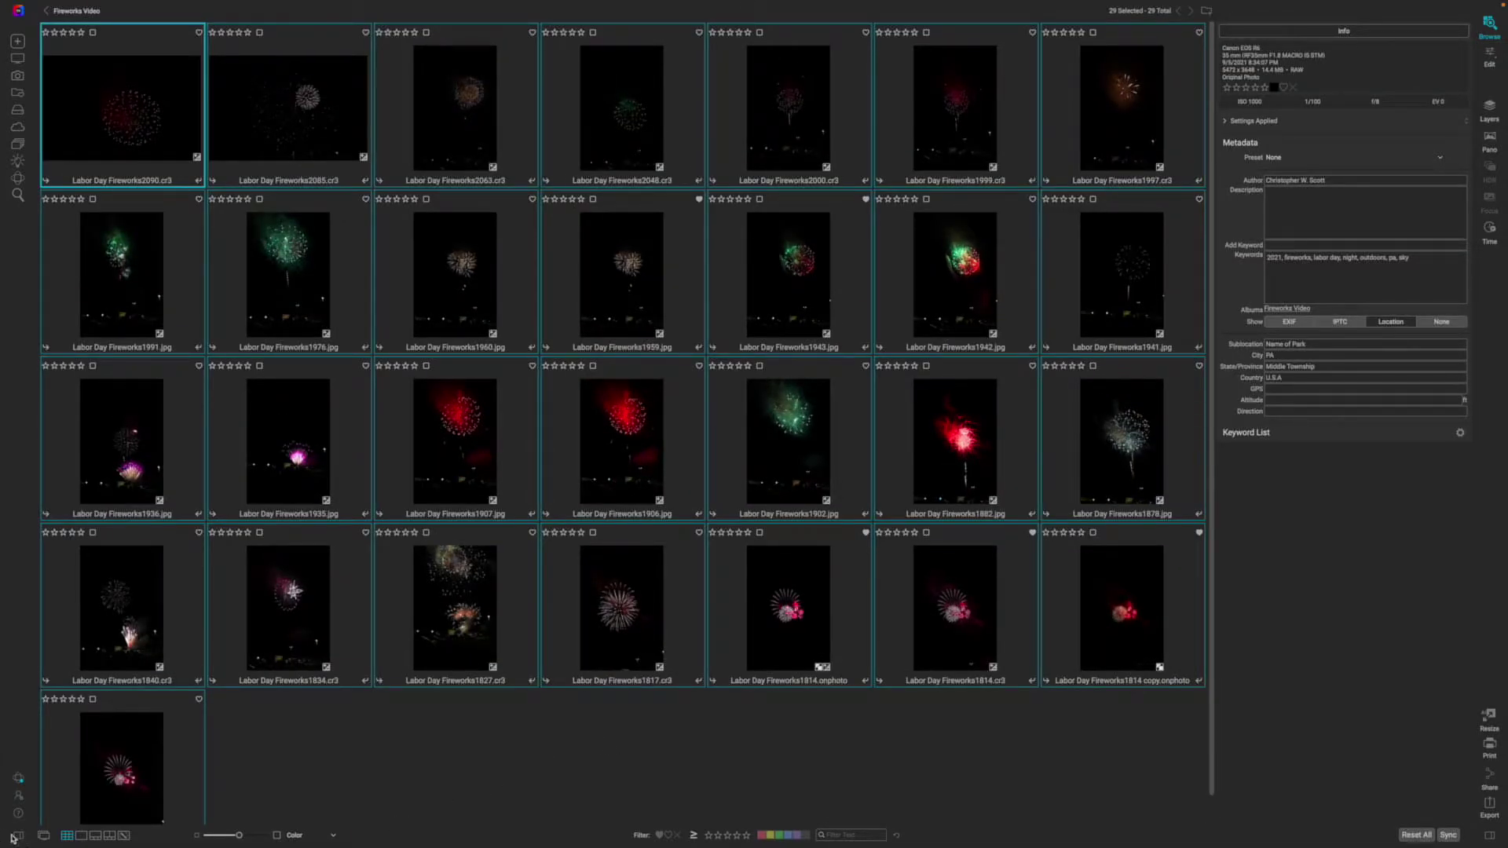
left_click(17, 836)
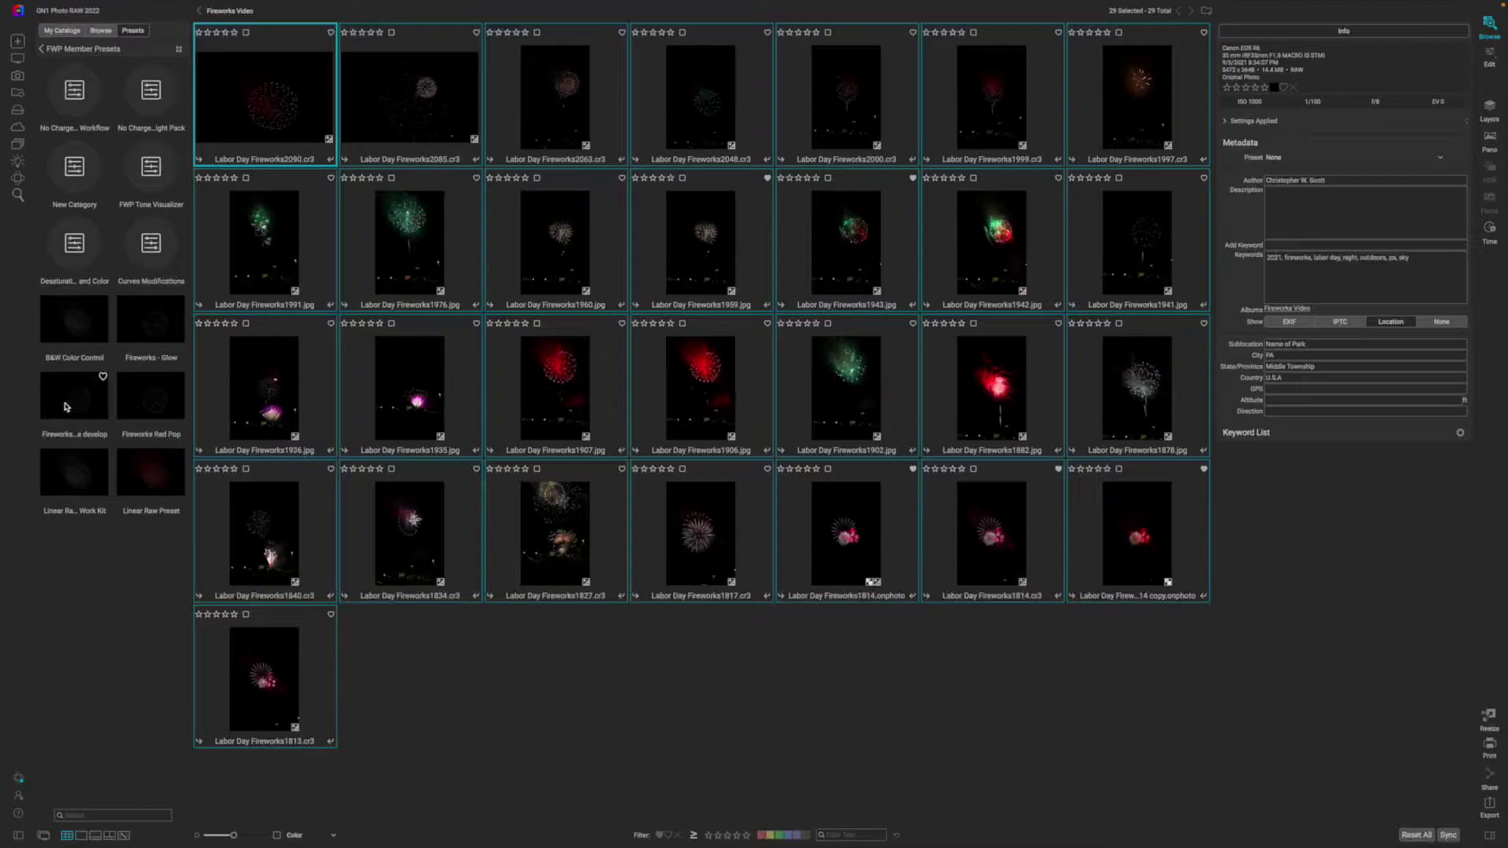
left_click(69, 406)
key("ctrl+Left")
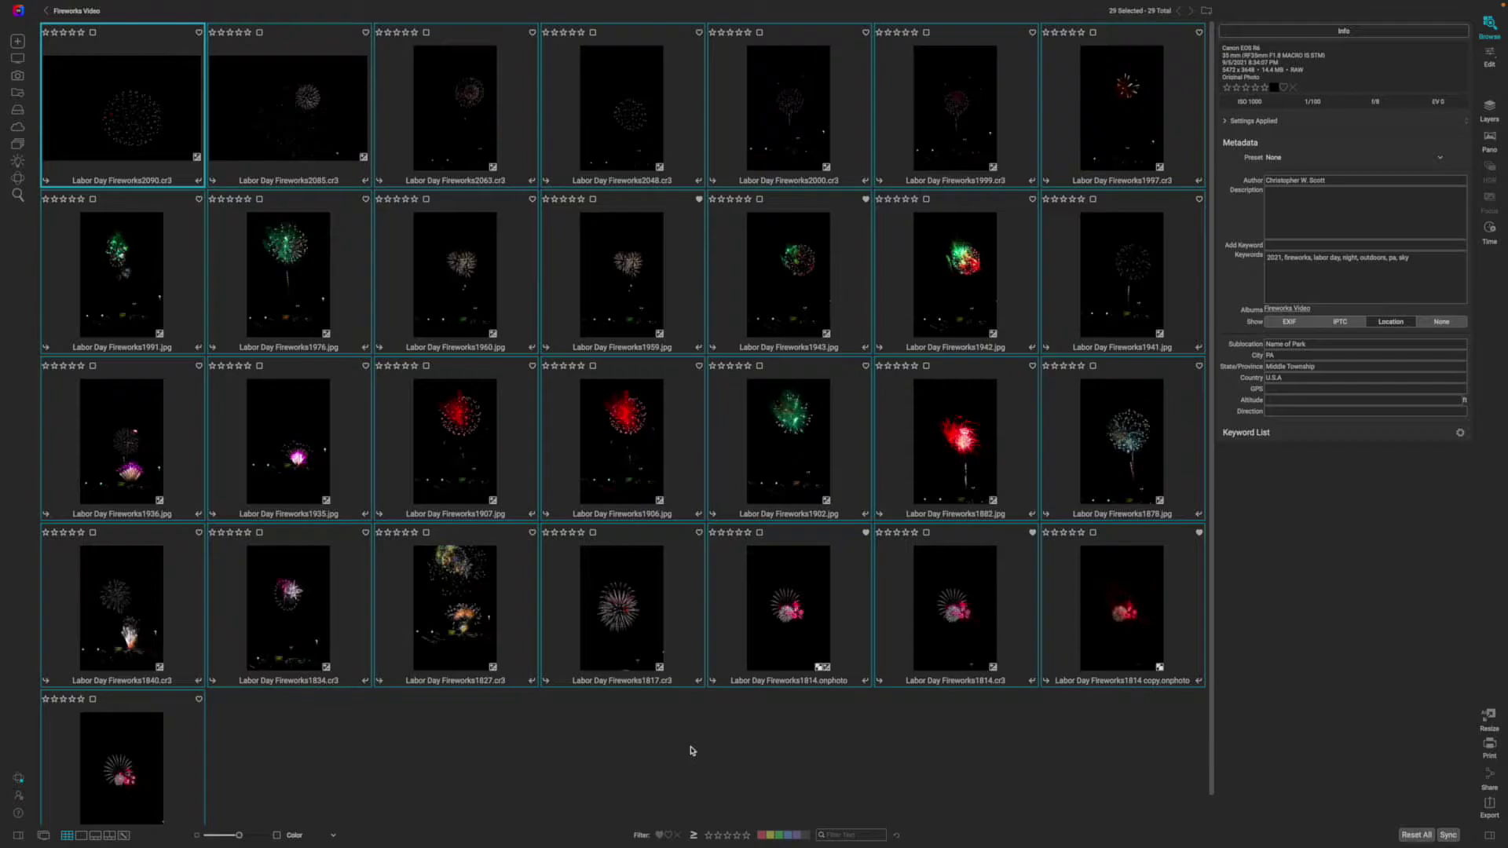
- Deselect ten unwanted fireworks thumbnails so only the photos chosen for the composite stay selected
left_click(788, 604, "ctrl")
left_click(193, 475, "ctrl")
scroll(648, 727, "down", 1)
left_click(1122, 578, "ctrl")
left_click(629, 408, "ctrl")
left_click(621, 78, "ctrl")
left_click(788, 79, "ctrl")
left_click(620, 244, "ctrl")
left_click(943, 307, "ctrl")
left_click(952, 445, "ctrl")
left_click(121, 738, "ctrl")
scroll(518, 703, "up", 1)
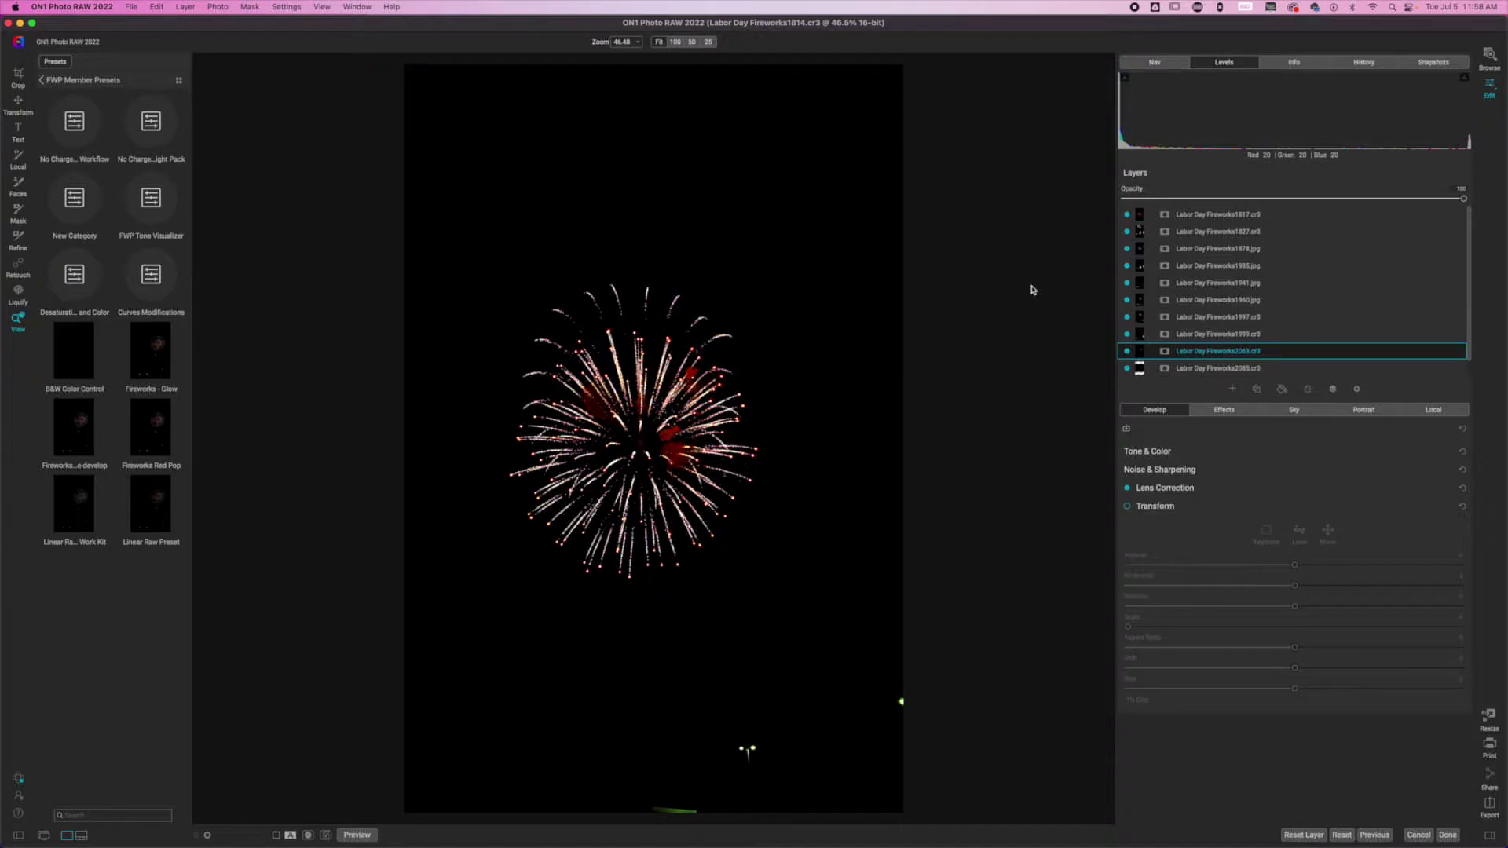
- Select the Fireworks1814 layer and enter an unlocked 20 x 16 inch canvas size
scroll(1323, 326, "down", 1)
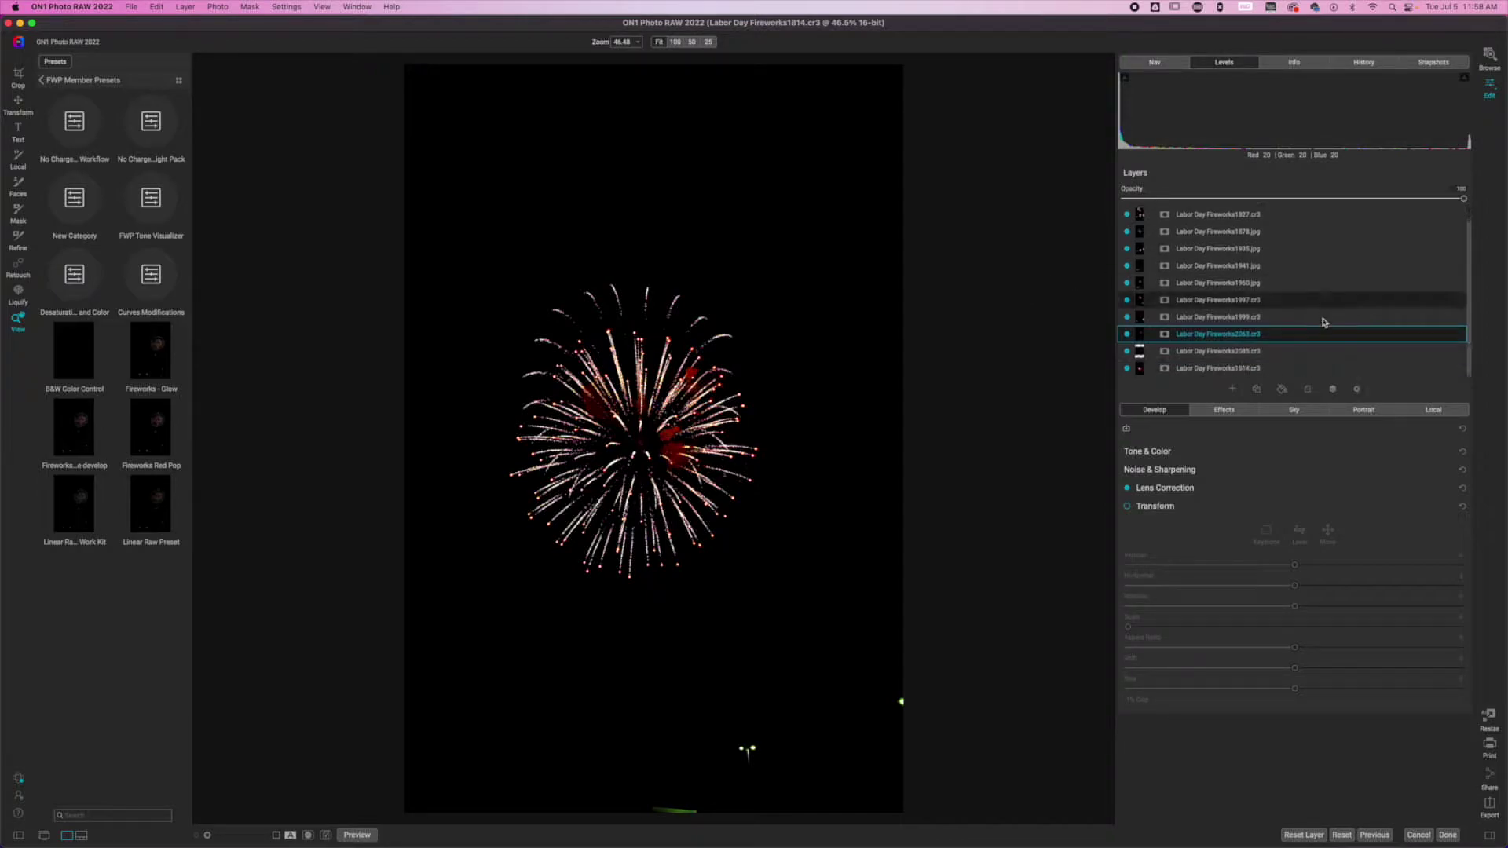
left_click(1195, 371)
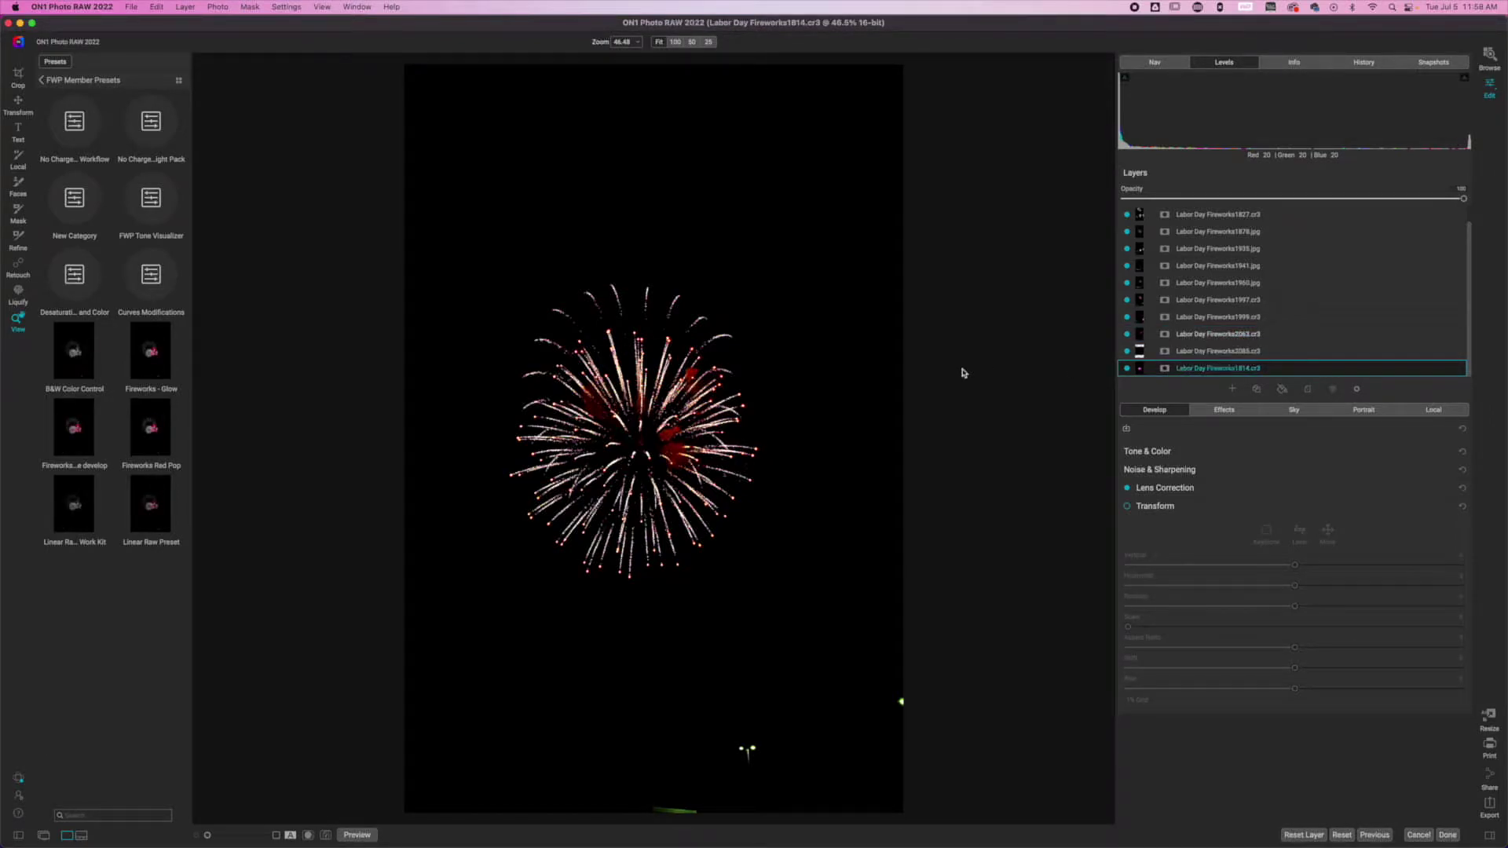
left_click(129, 7)
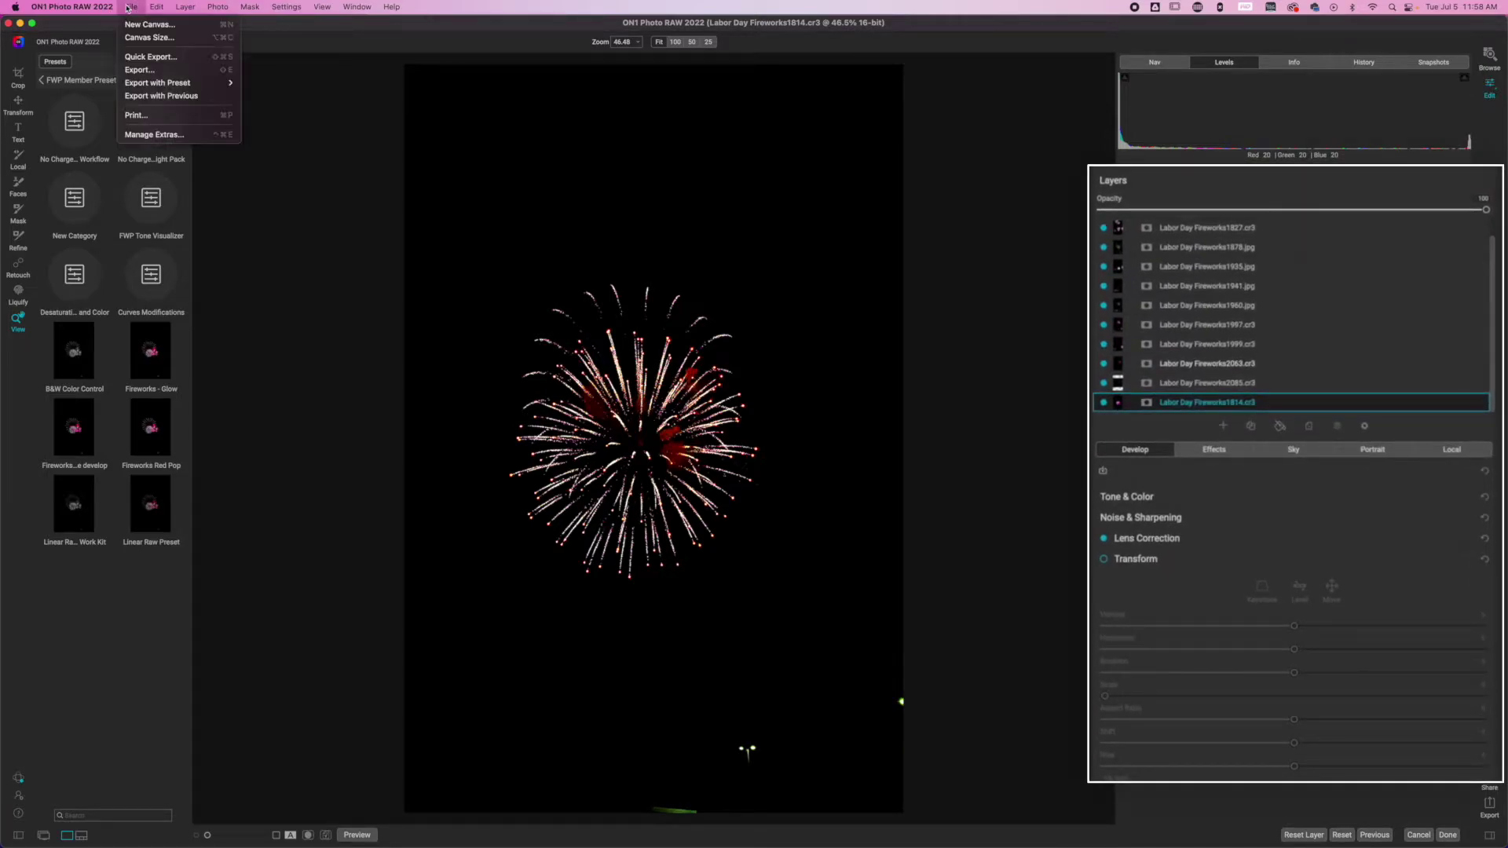
left_click(192, 39)
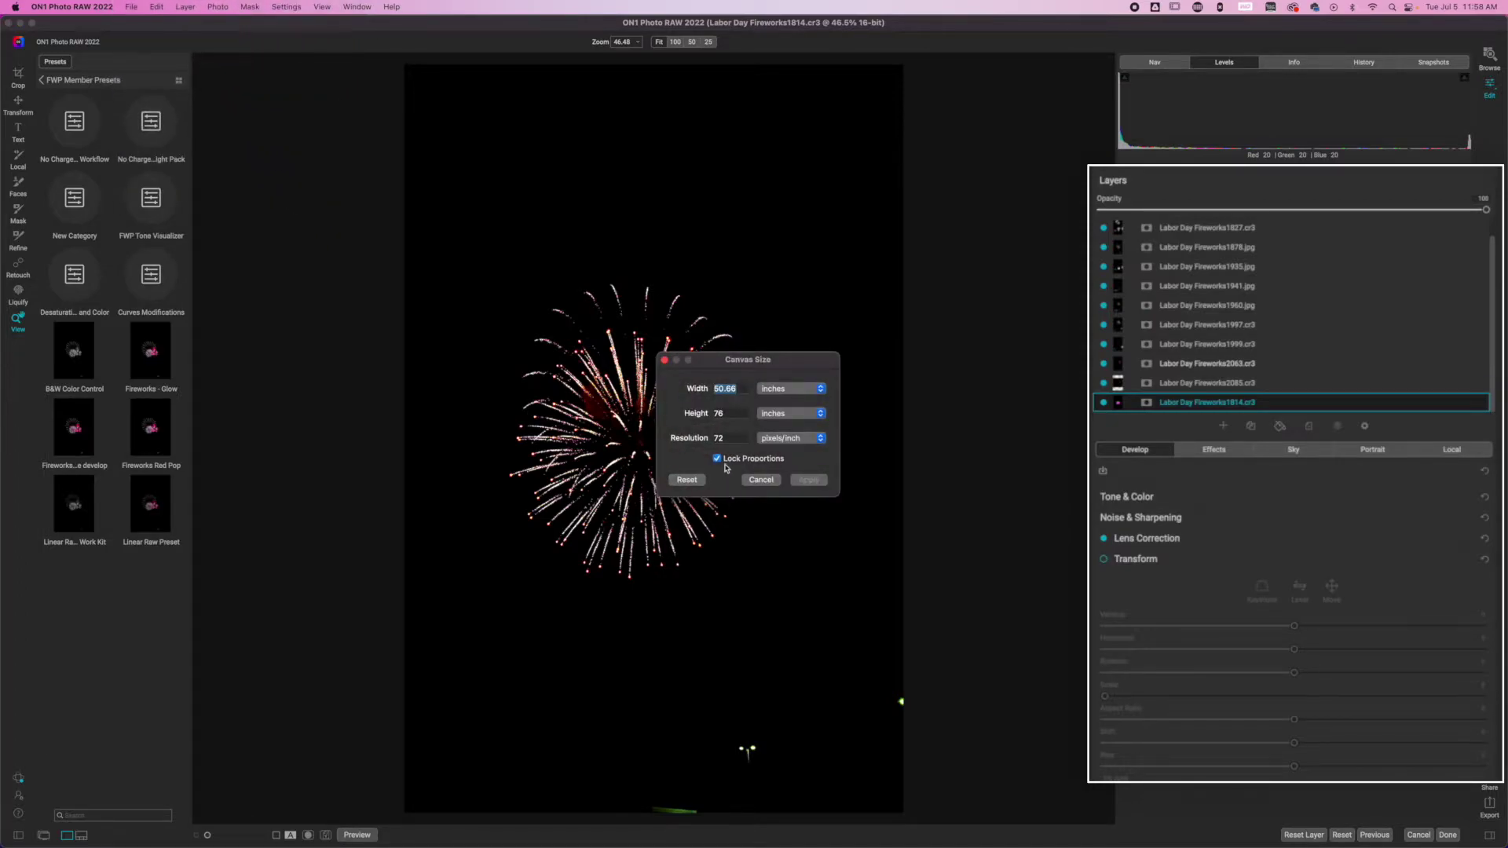
left_click(718, 459)
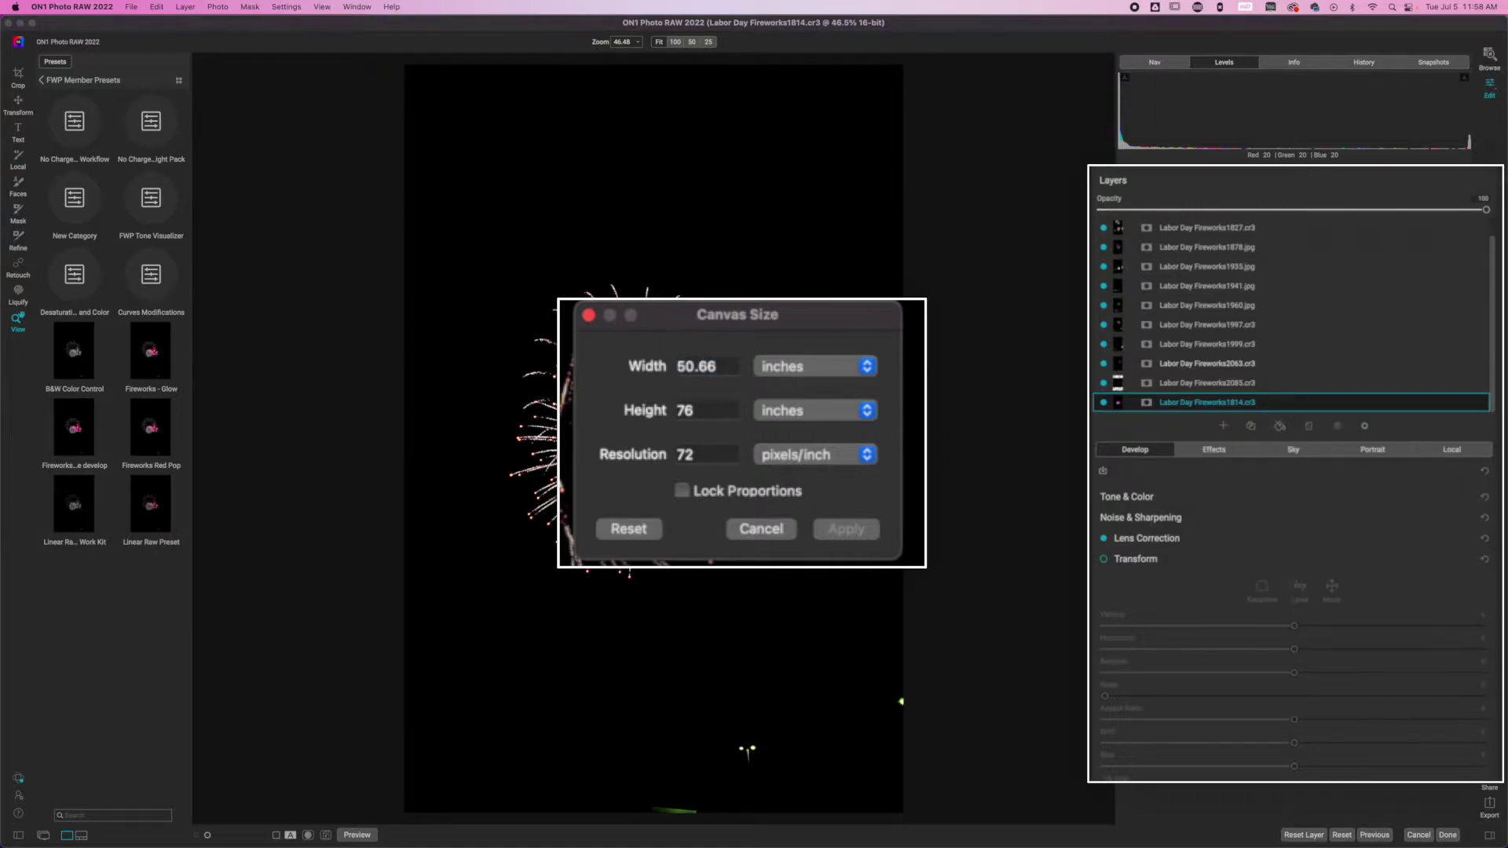
type("20")
key("Tab")
type("16")
key("Tab")
- Set the canvas resolution to 300 ppi, keep inches as the unit, and apply
left_click_drag(694, 455, 652, 444)
type("300")
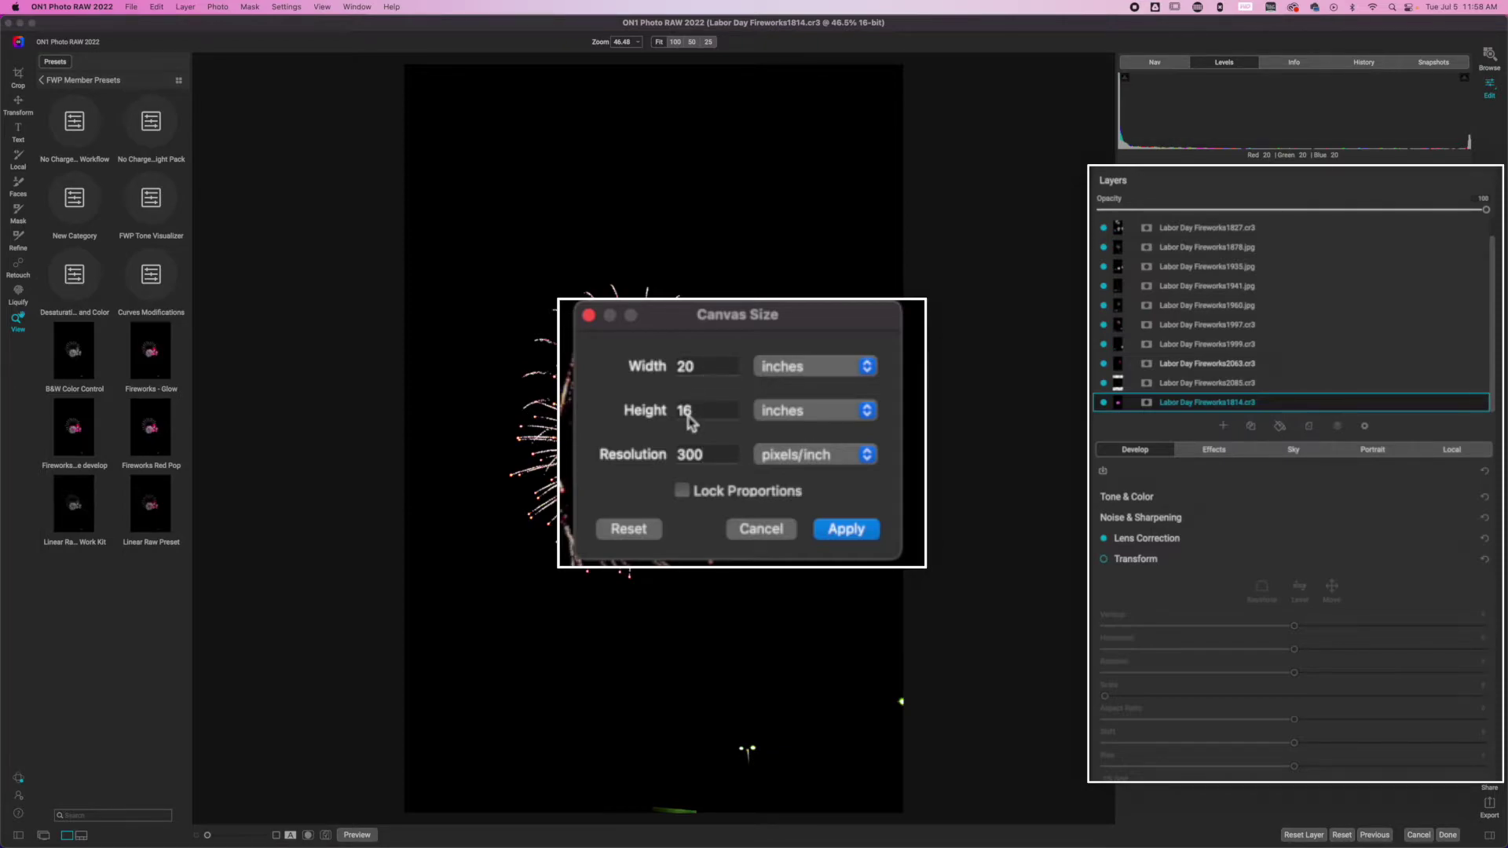
left_click(832, 371)
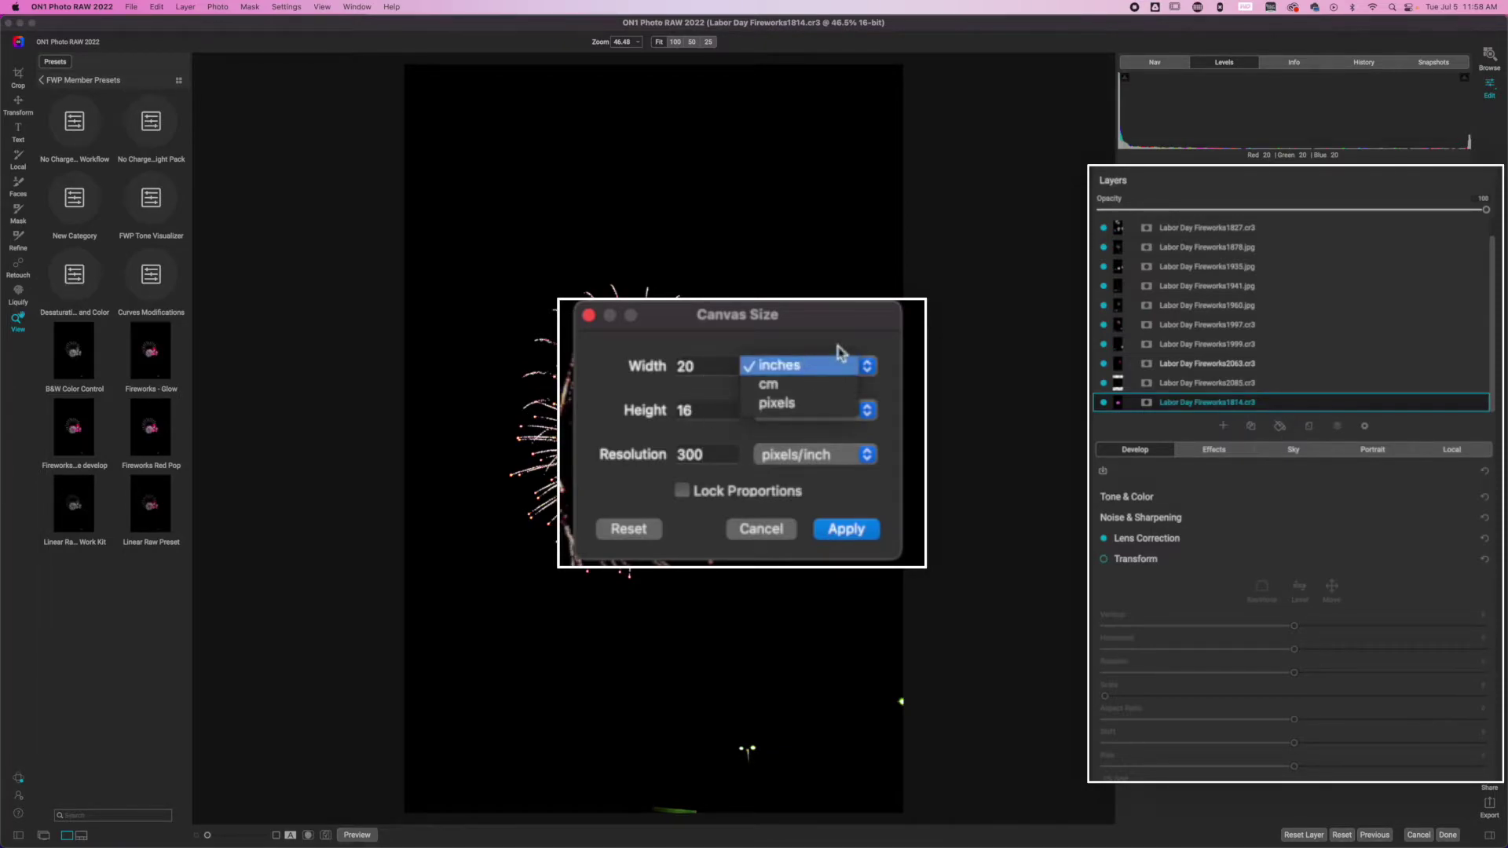
left_click(837, 342)
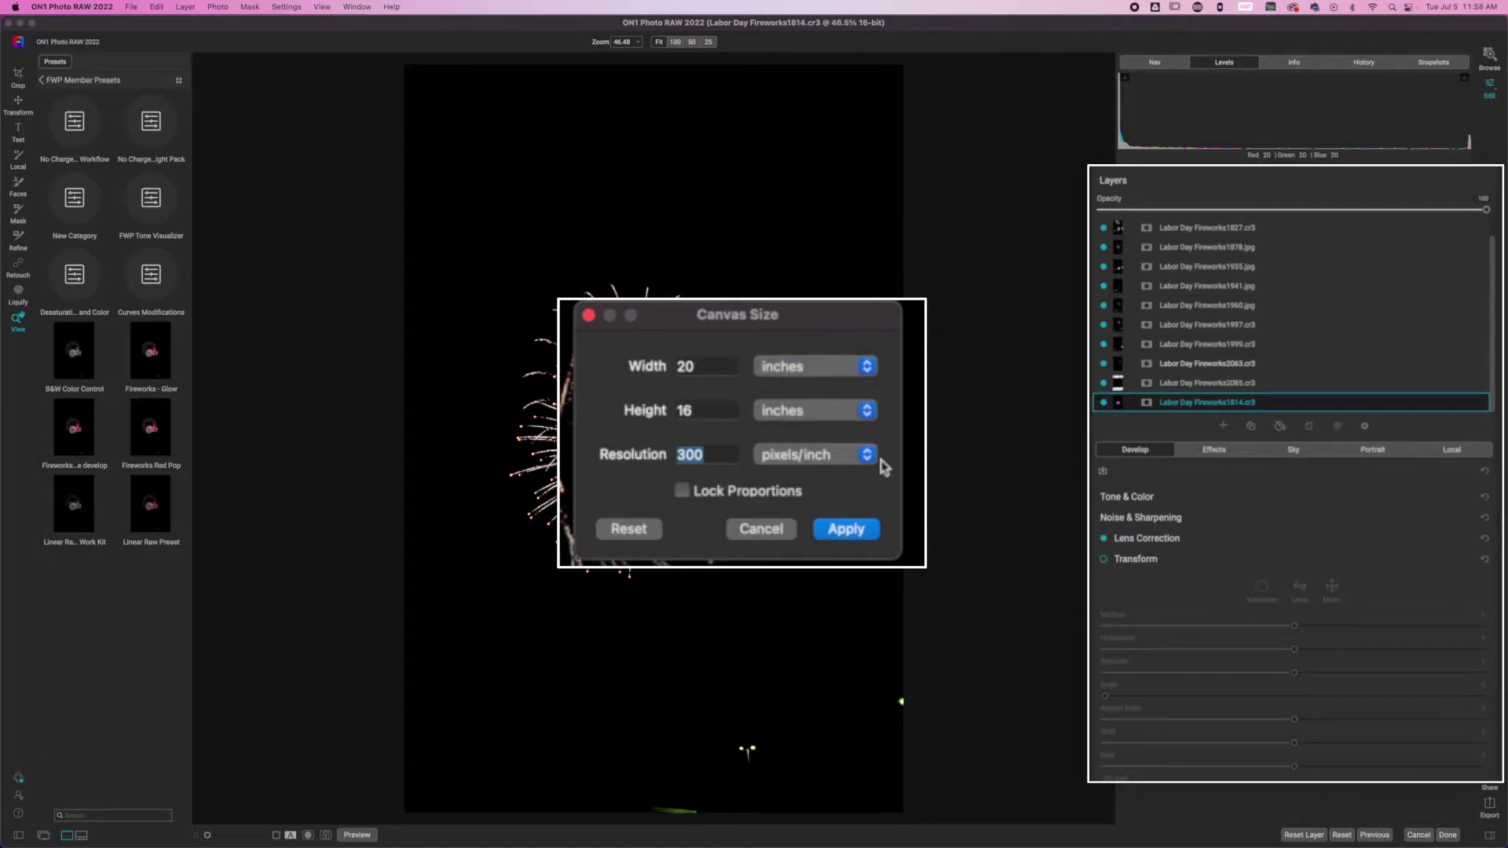
left_click(834, 531)
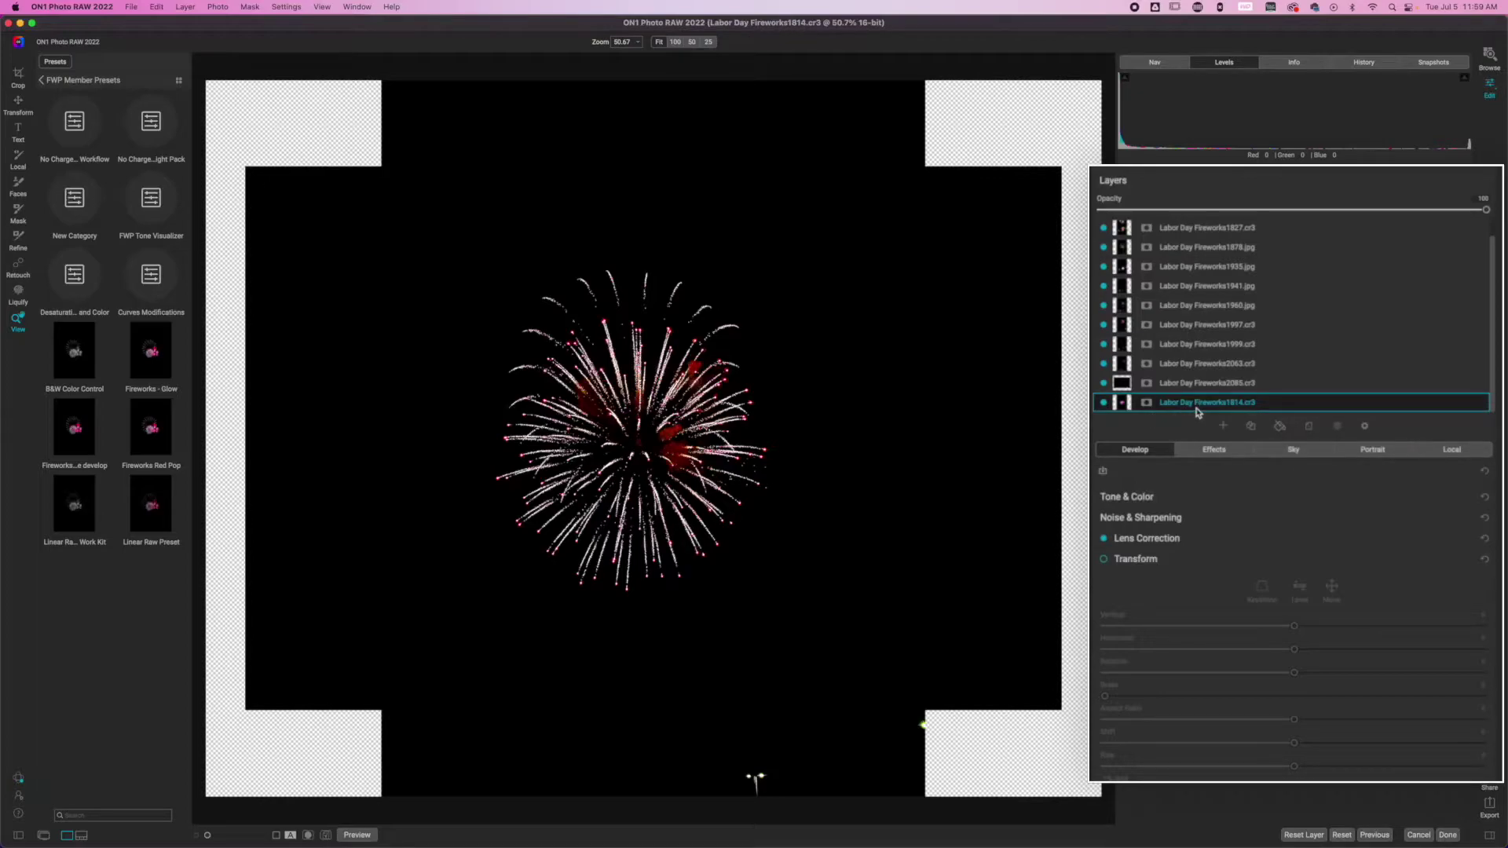
- Add a Color Fill layer with its colour darkened to pure black
left_click(1281, 427)
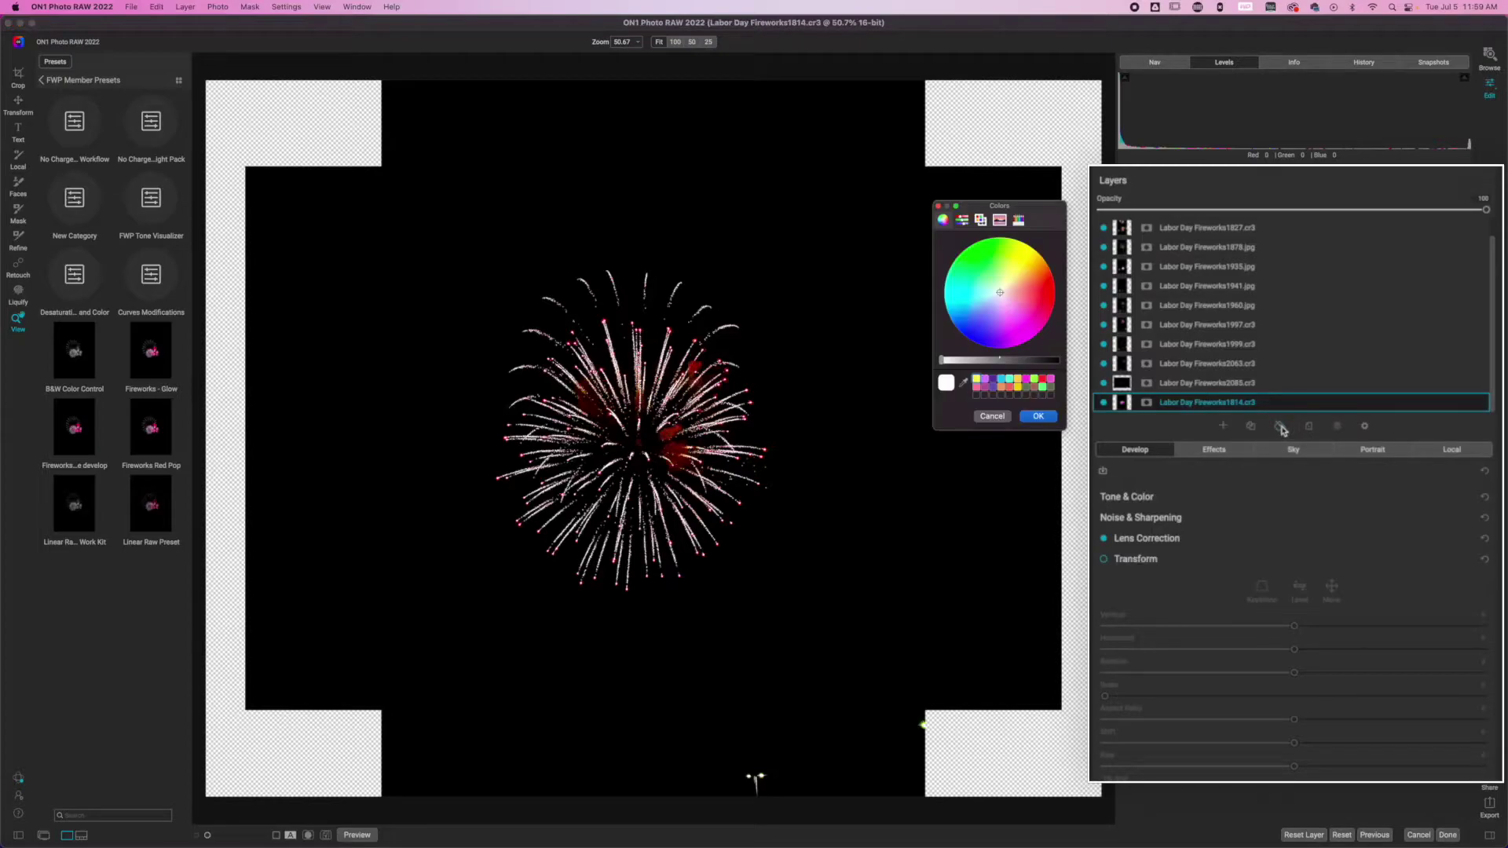
left_click_drag(1032, 361, 1081, 378)
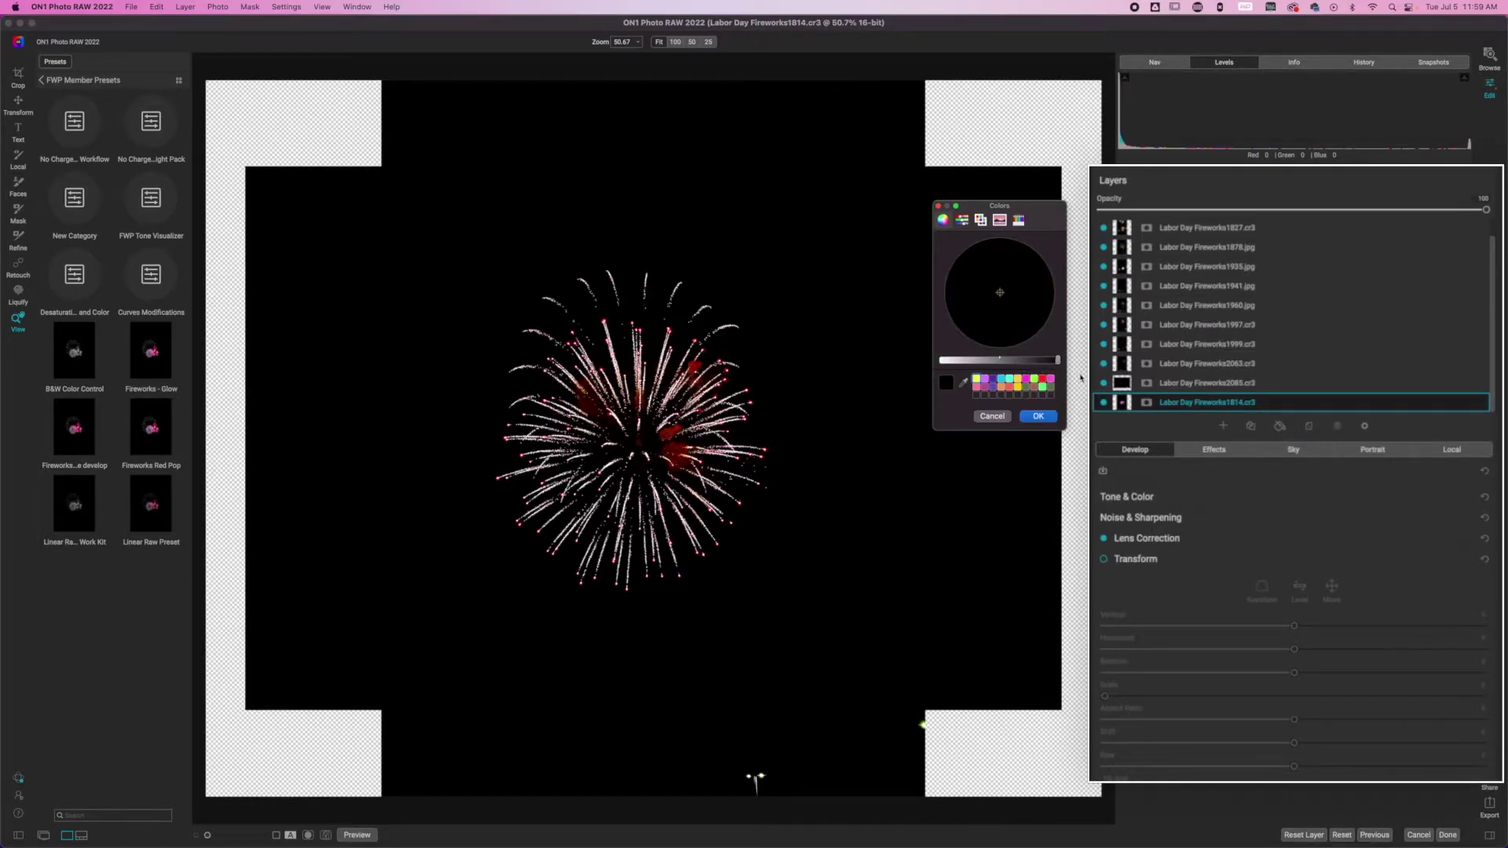
left_click(1039, 417)
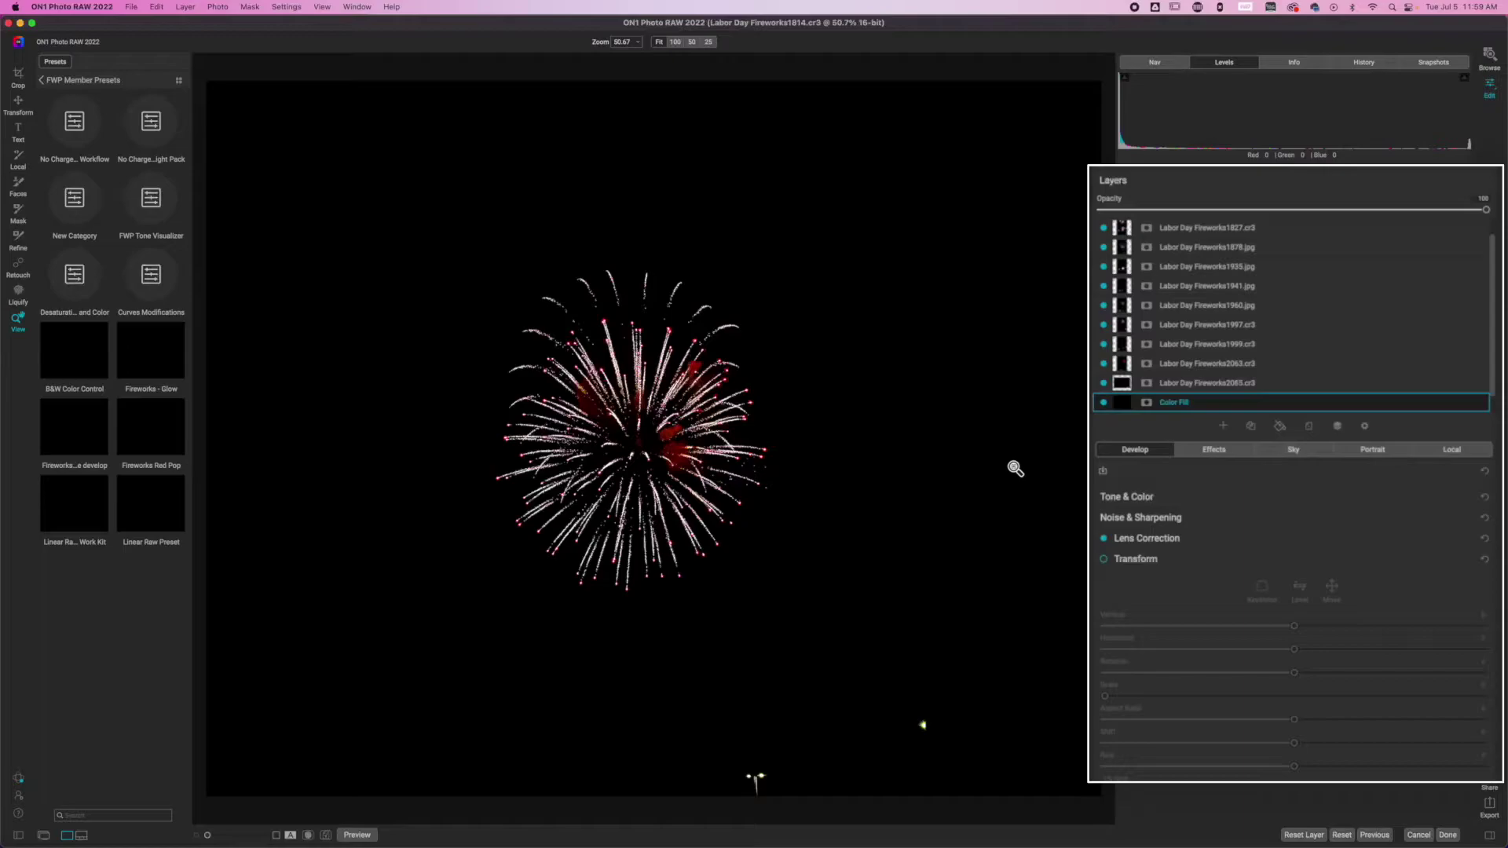
- Hide the ten other fireworks layers (2085 through 1817) and move the Color Fill layer below Fireworks1814
left_click(1103, 384)
left_click(1104, 363)
left_click(1104, 344)
left_click(1104, 325)
left_click(1104, 304)
left_click(1103, 286)
left_click(1104, 266)
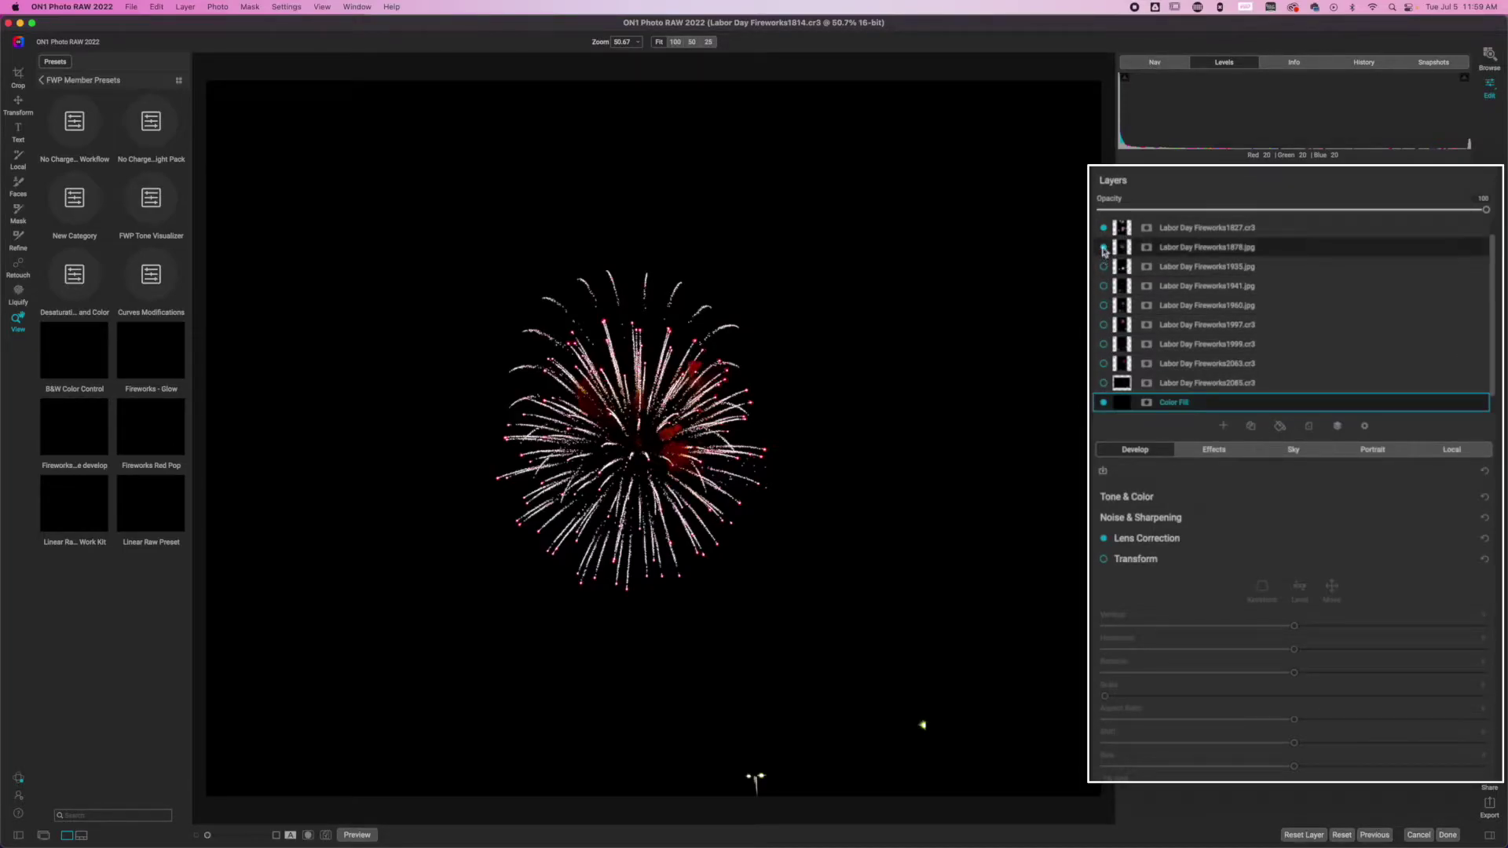
left_click(1104, 247)
scroll(1105, 250, "up", 1)
left_click(1104, 247)
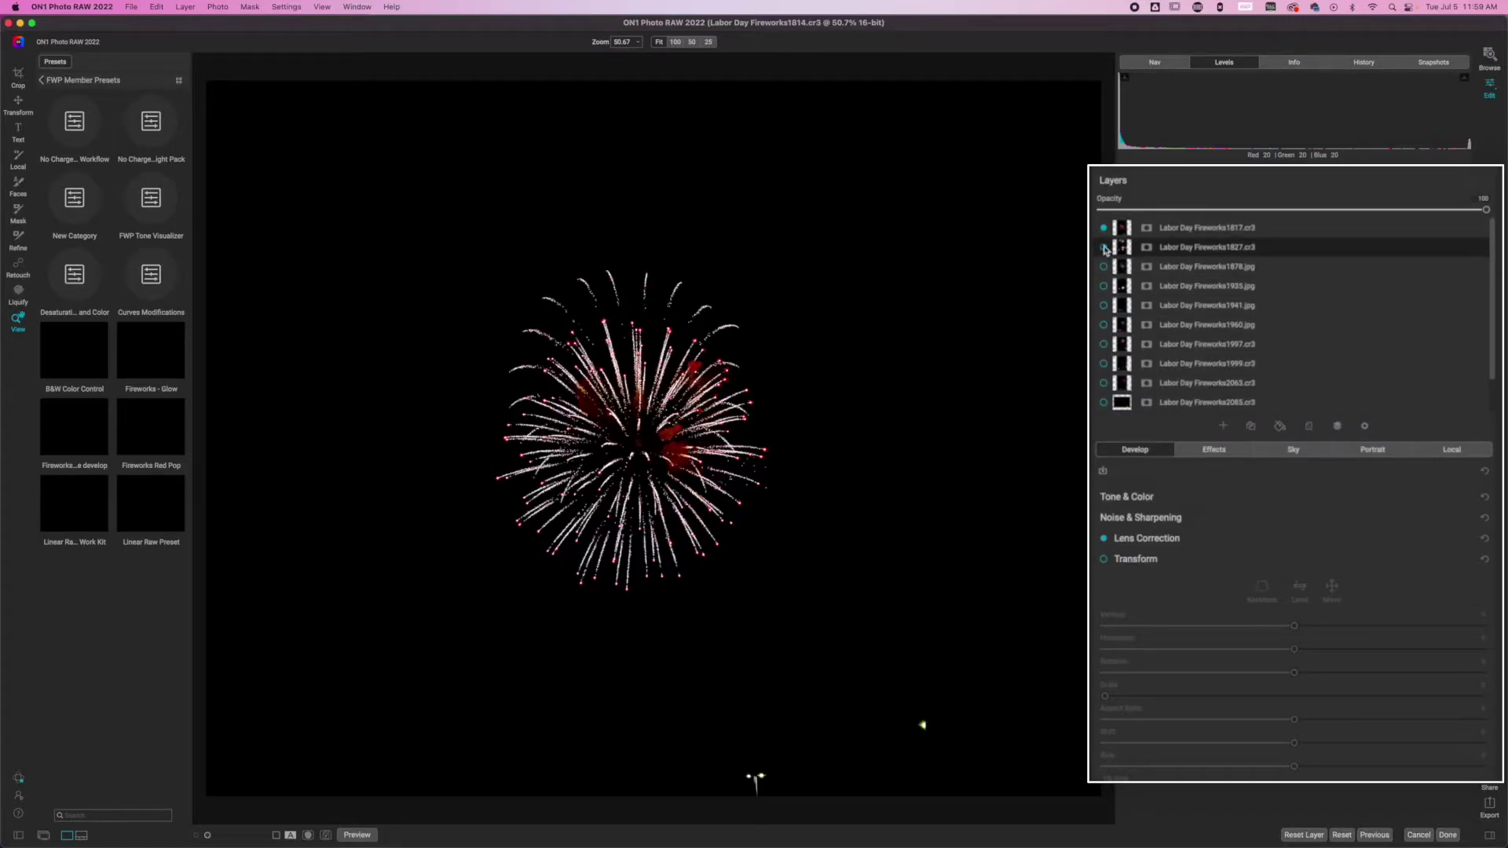
left_click(1104, 228)
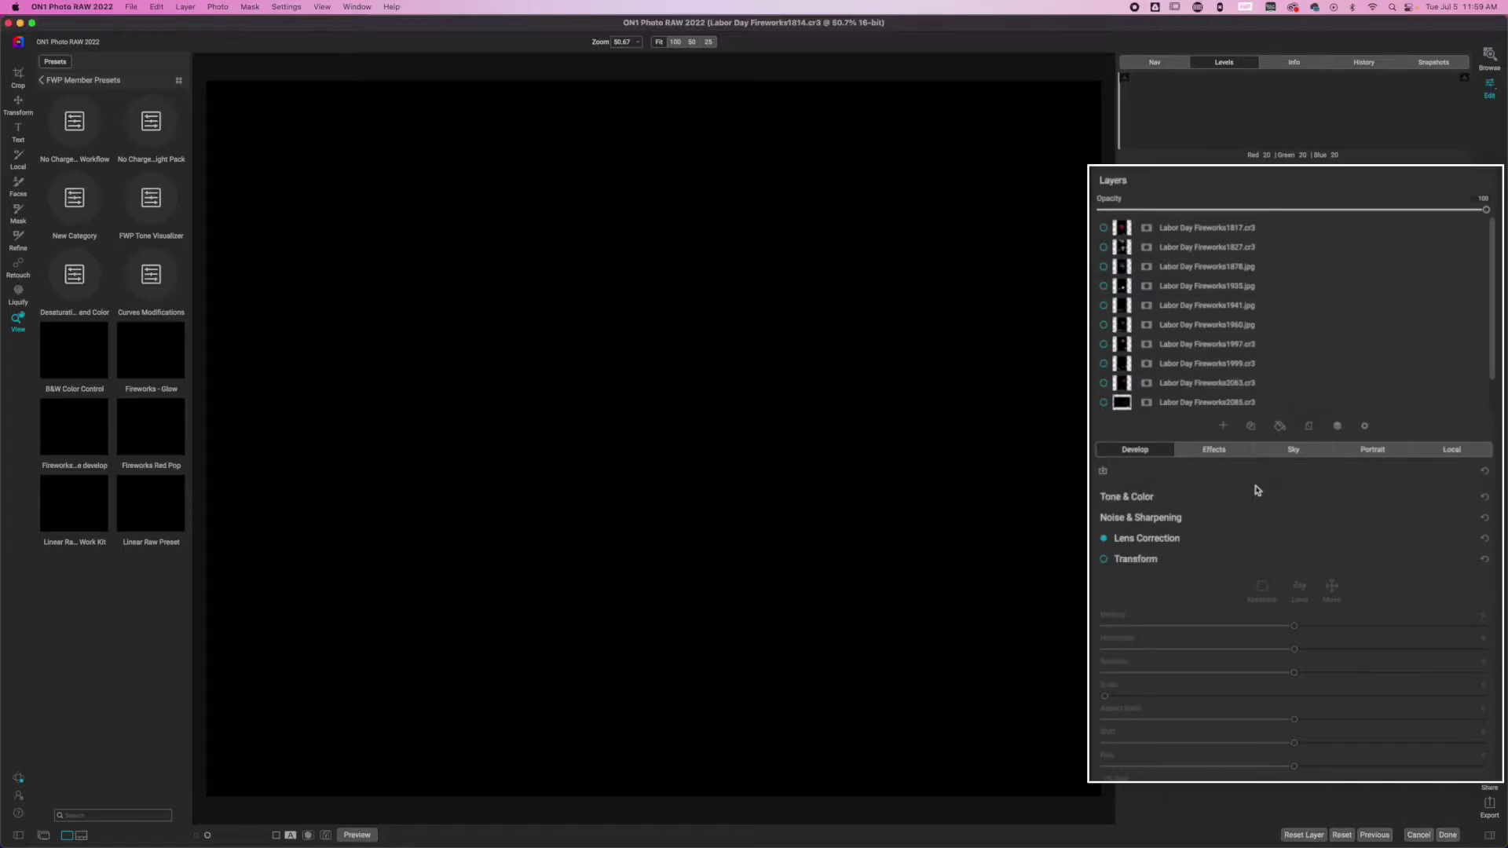
scroll(1252, 303, "down", 2)
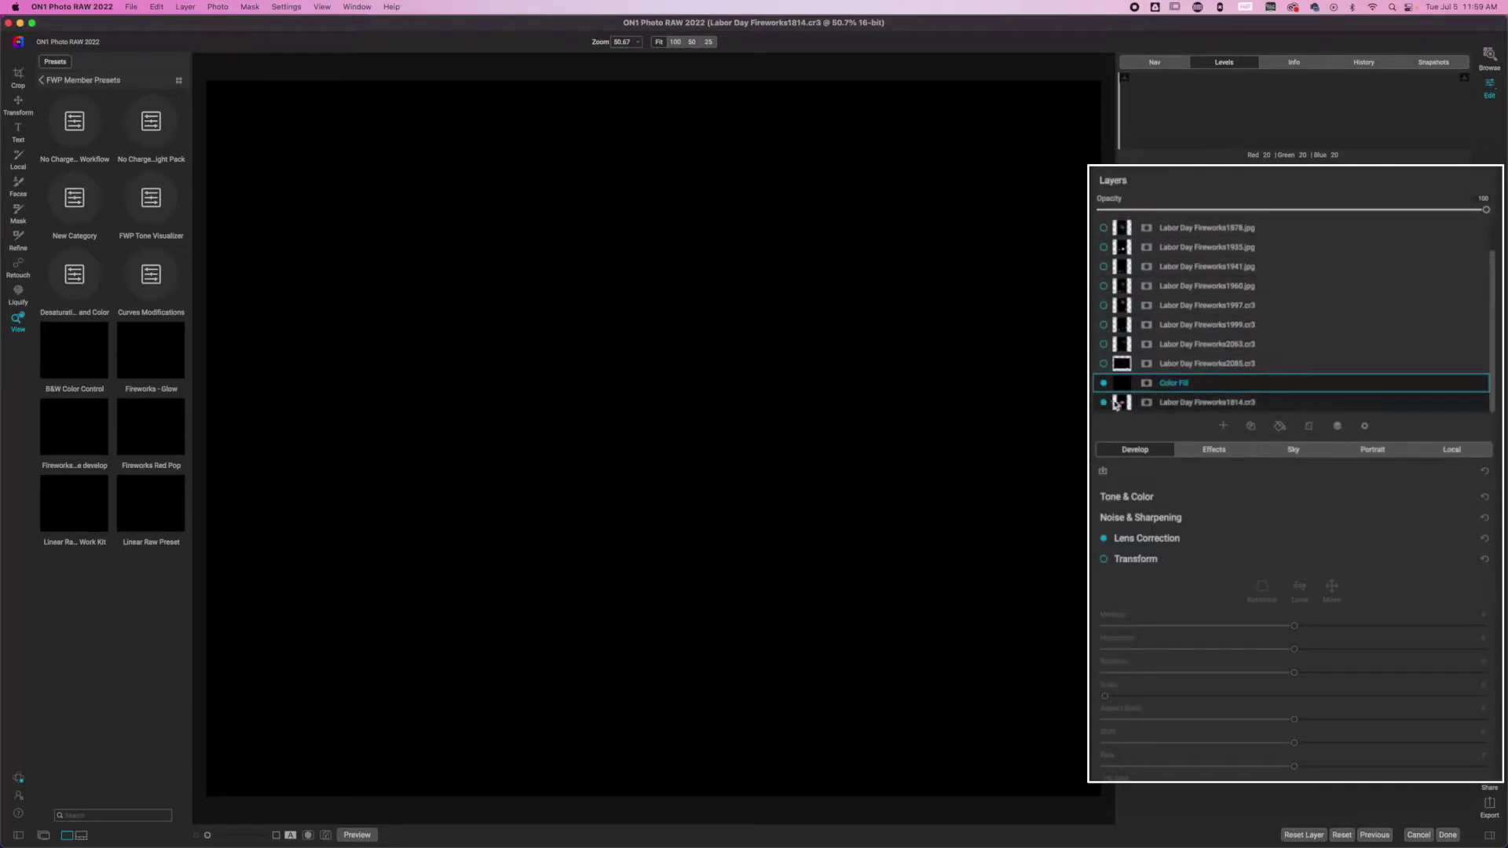
left_click_drag(1162, 386, 1158, 416)
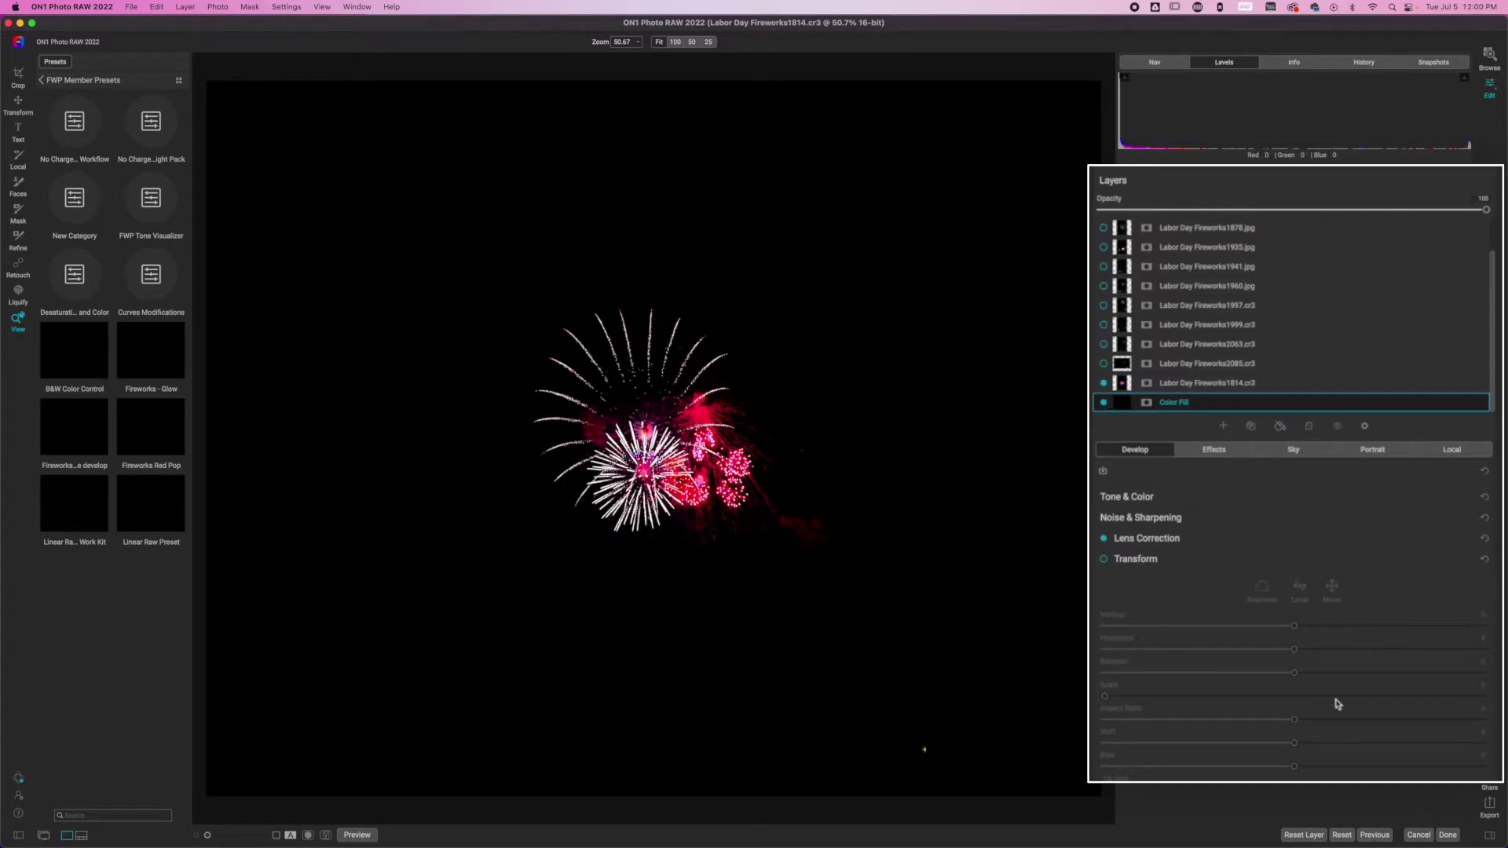
- Set the Fireworks1814 layer's blend mode to Screen
left_click(1236, 390)
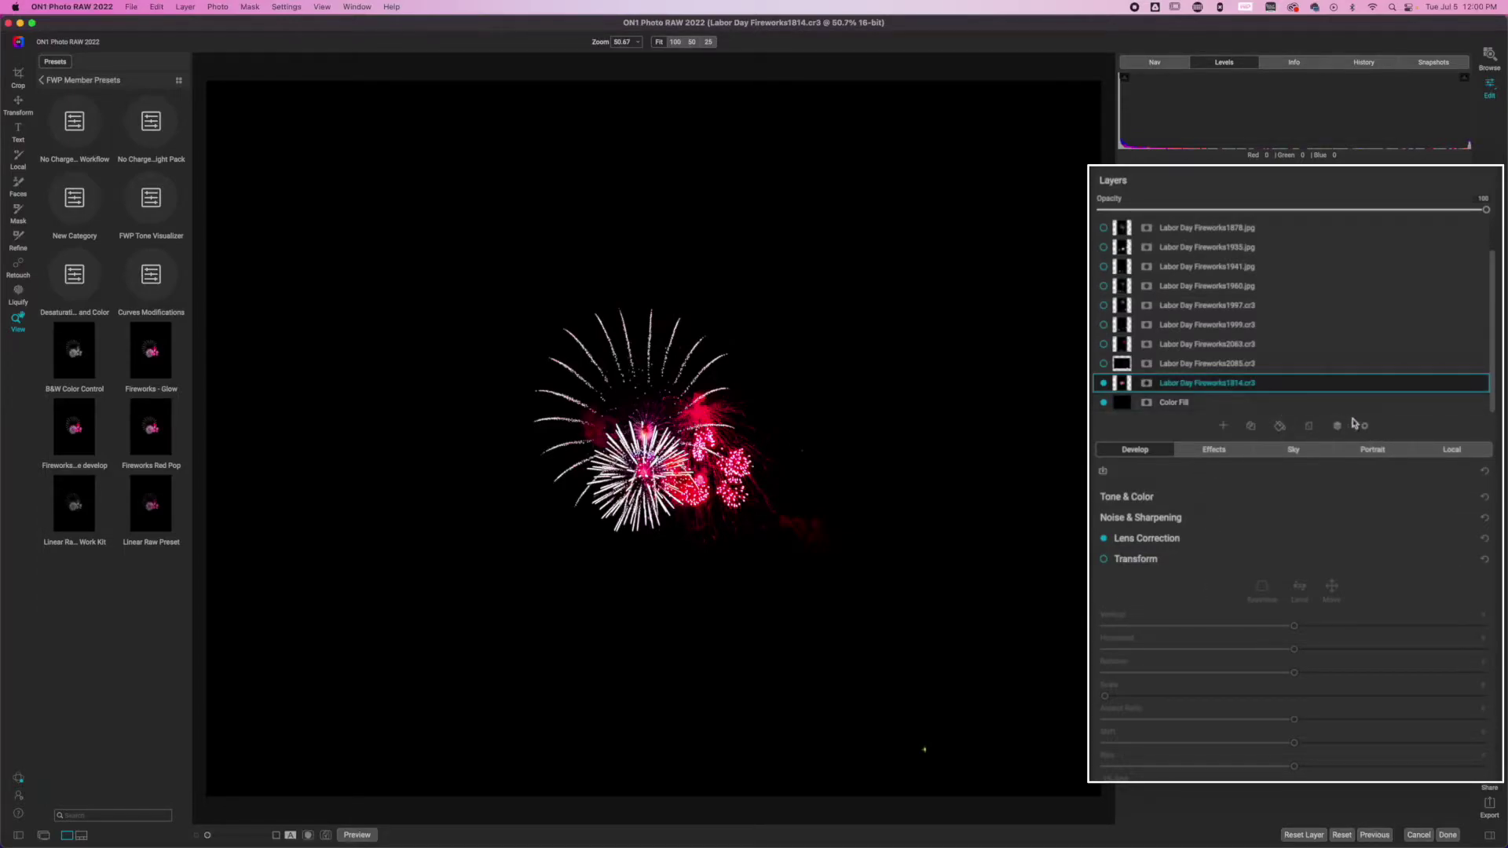
left_click(1365, 428)
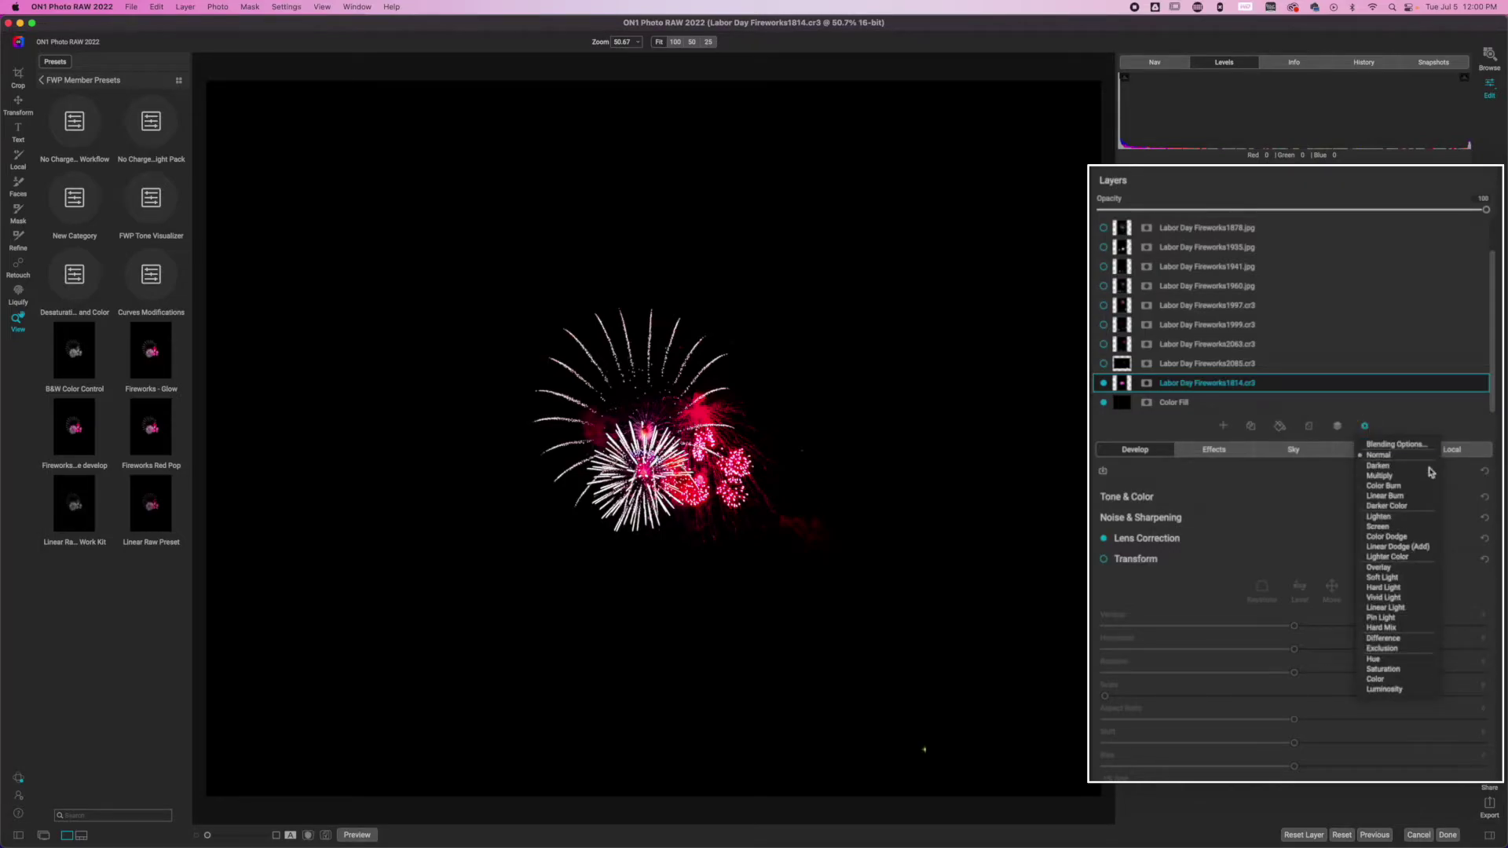
left_click(1386, 528)
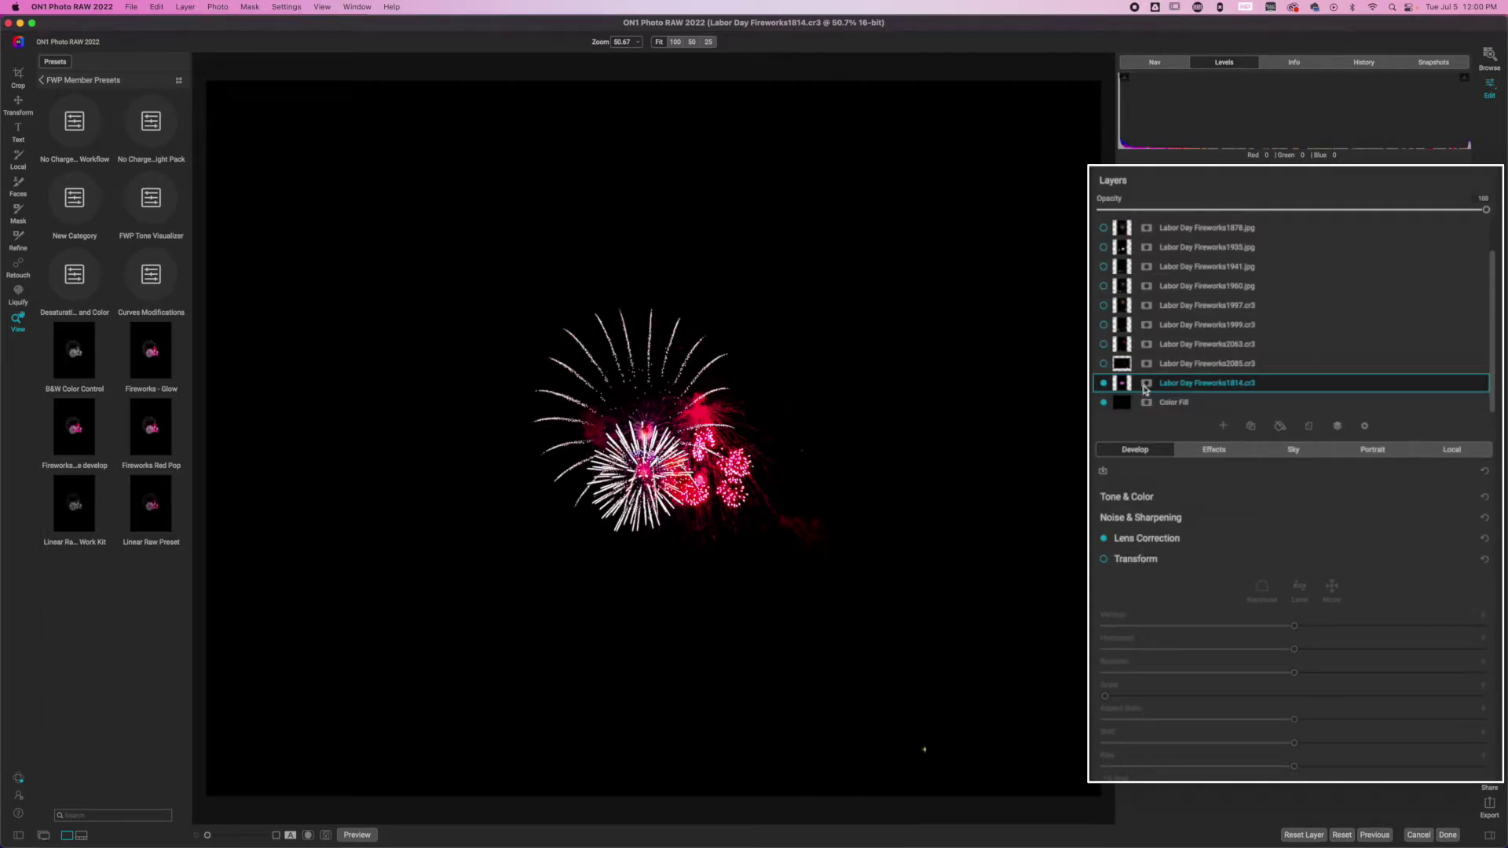
- Add an inverted mask to Fireworks1814 and paint the burst back in at the canvas centre
left_click(1146, 385)
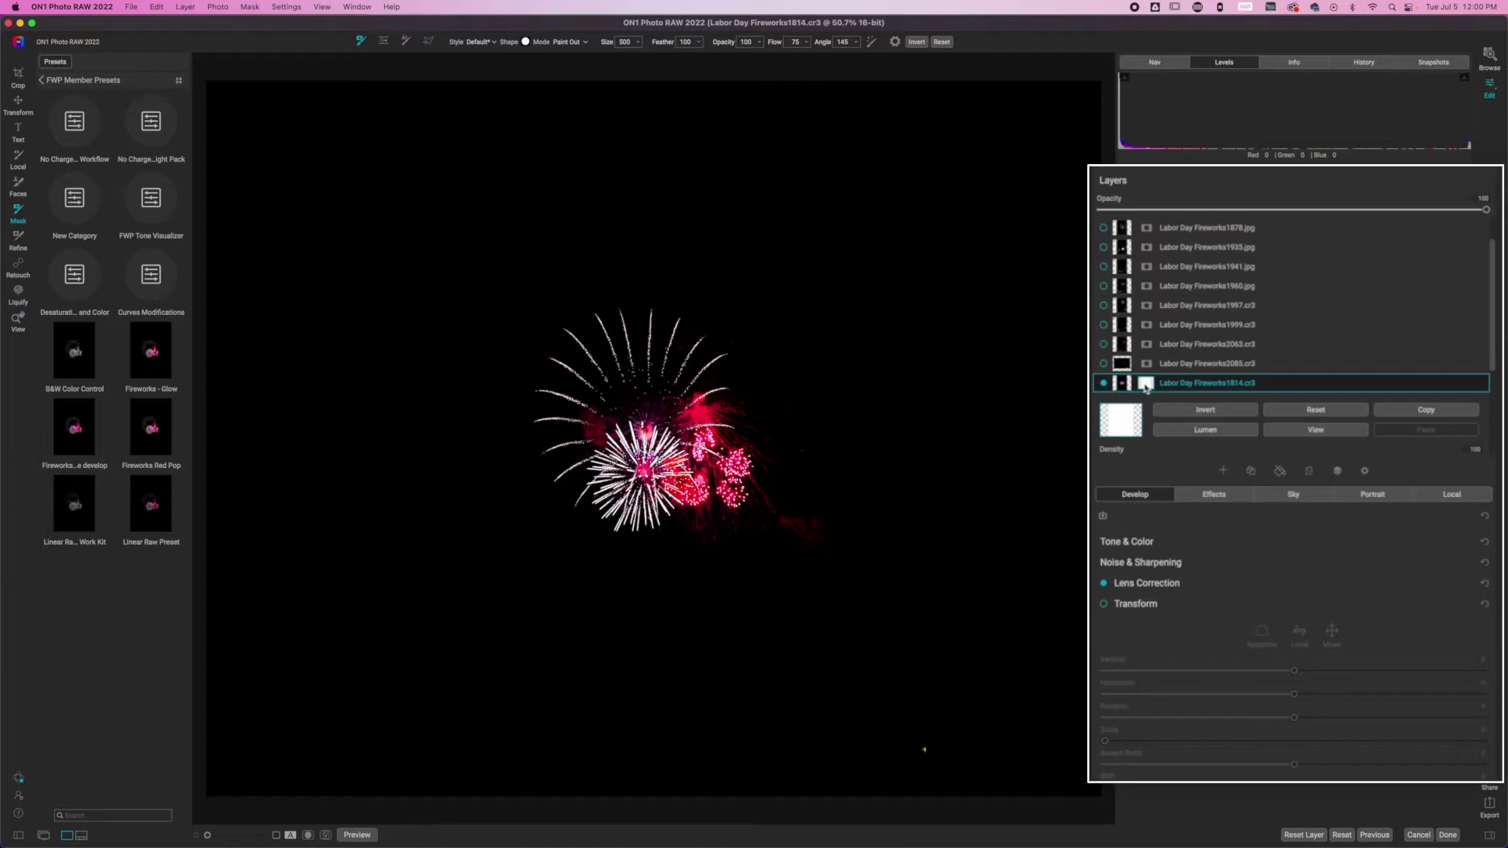
left_click(1201, 411)
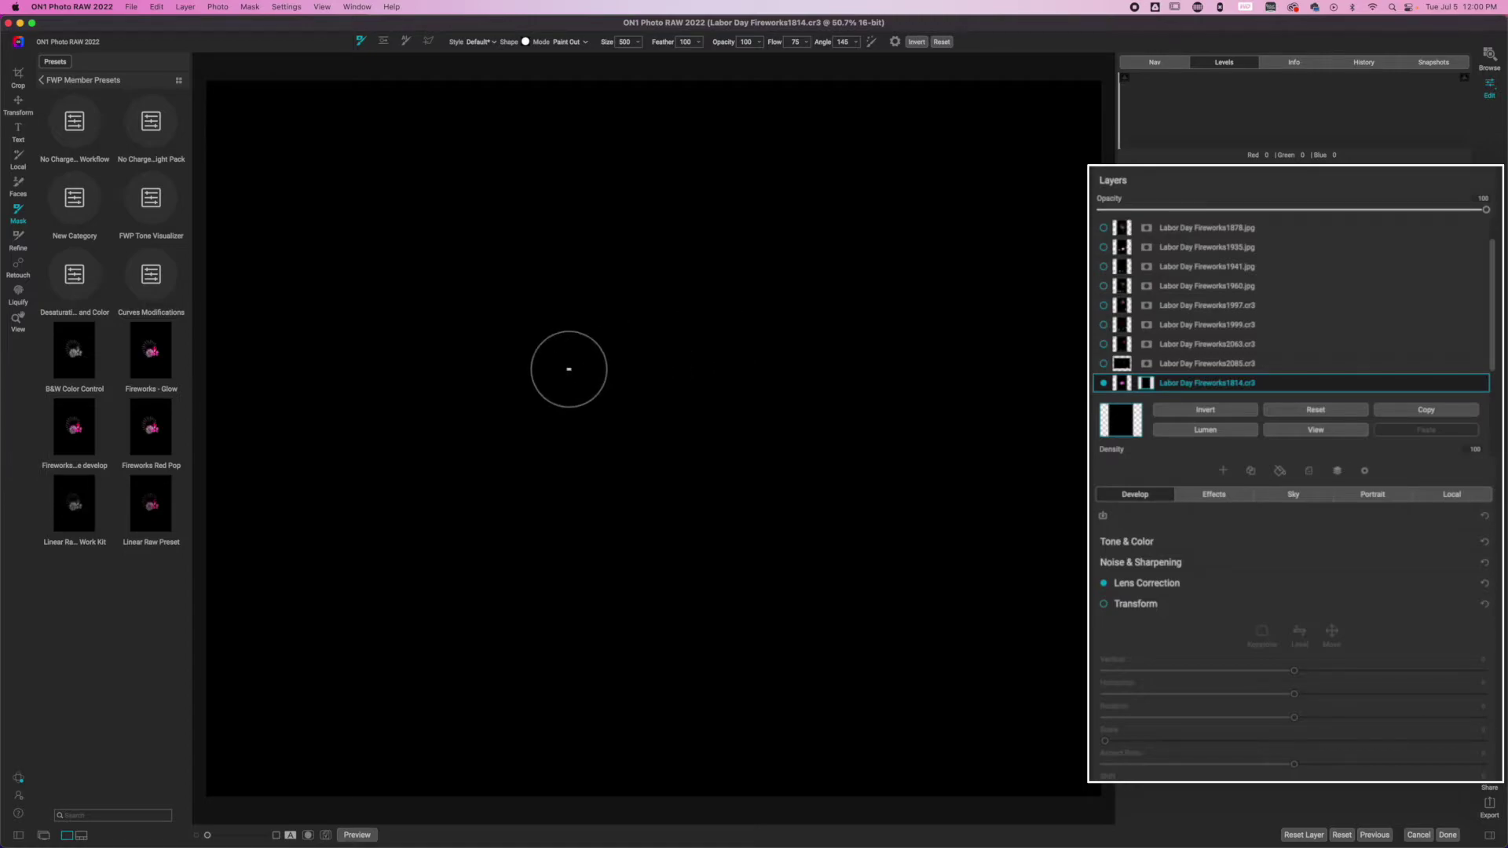
key("bracketright")
key("bracketright")
key("bracketright")
key("bracketright")
key("bracketright")
key("bracketright")
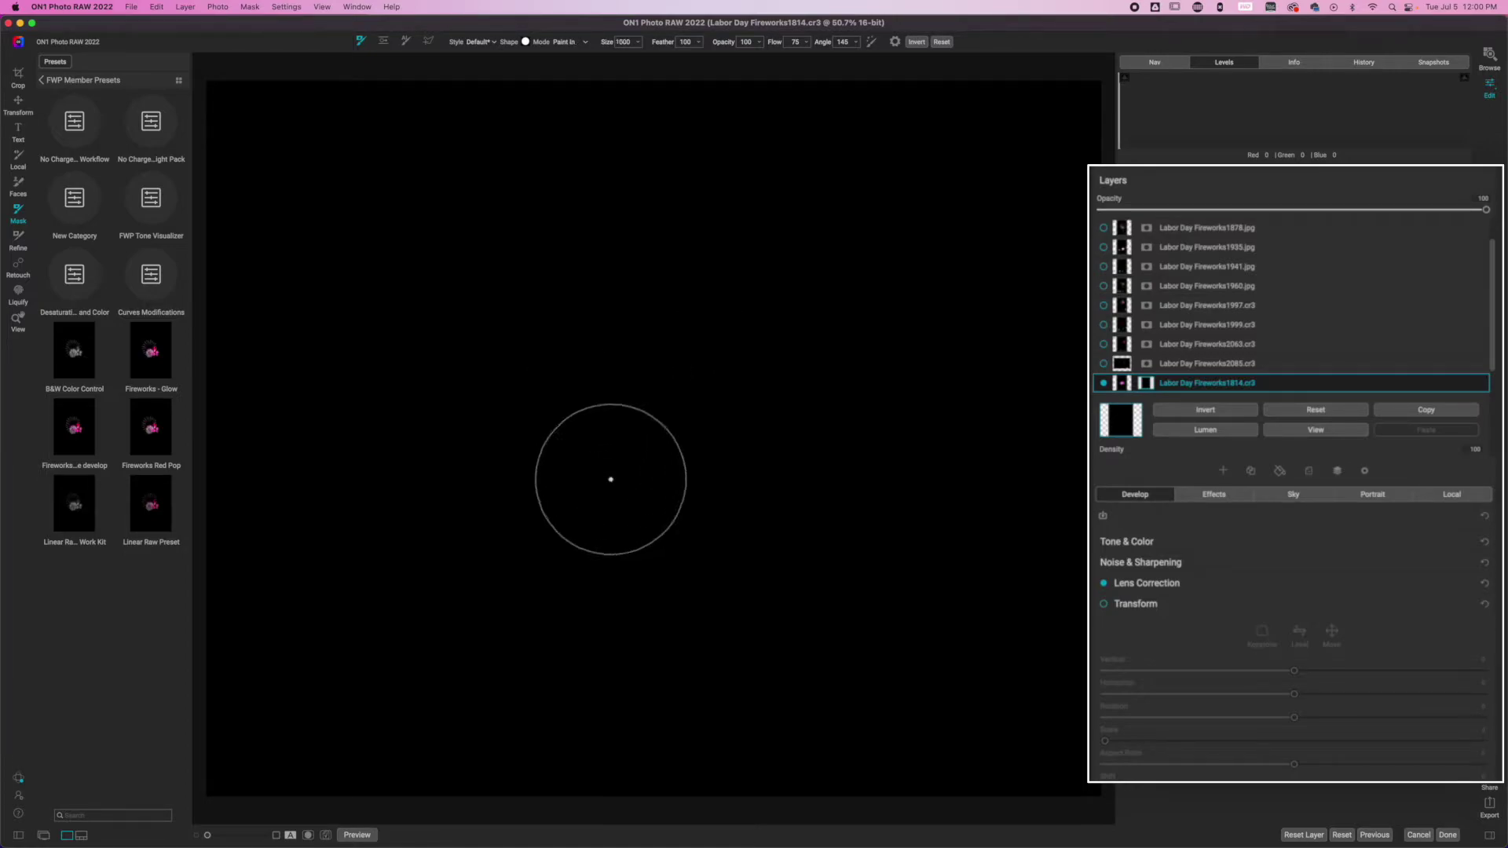
mouse_move(645, 449)
left_mouse_down()
mouse_move(649, 409)
mouse_move(683, 395)
mouse_move(691, 403)
mouse_move(602, 473)
mouse_move(556, 461)
mouse_move(546, 435)
mouse_move(595, 393)
mouse_move(649, 377)
mouse_move(666, 379)
mouse_move(684, 440)
mouse_move(707, 440)
mouse_move(696, 378)
mouse_move(597, 388)
mouse_move(595, 416)
mouse_move(723, 403)
mouse_move(737, 377)
mouse_move(654, 346)
mouse_move(619, 362)
mouse_move(609, 411)
mouse_move(671, 471)
mouse_move(692, 458)
mouse_move(700, 491)
left_mouse_up()
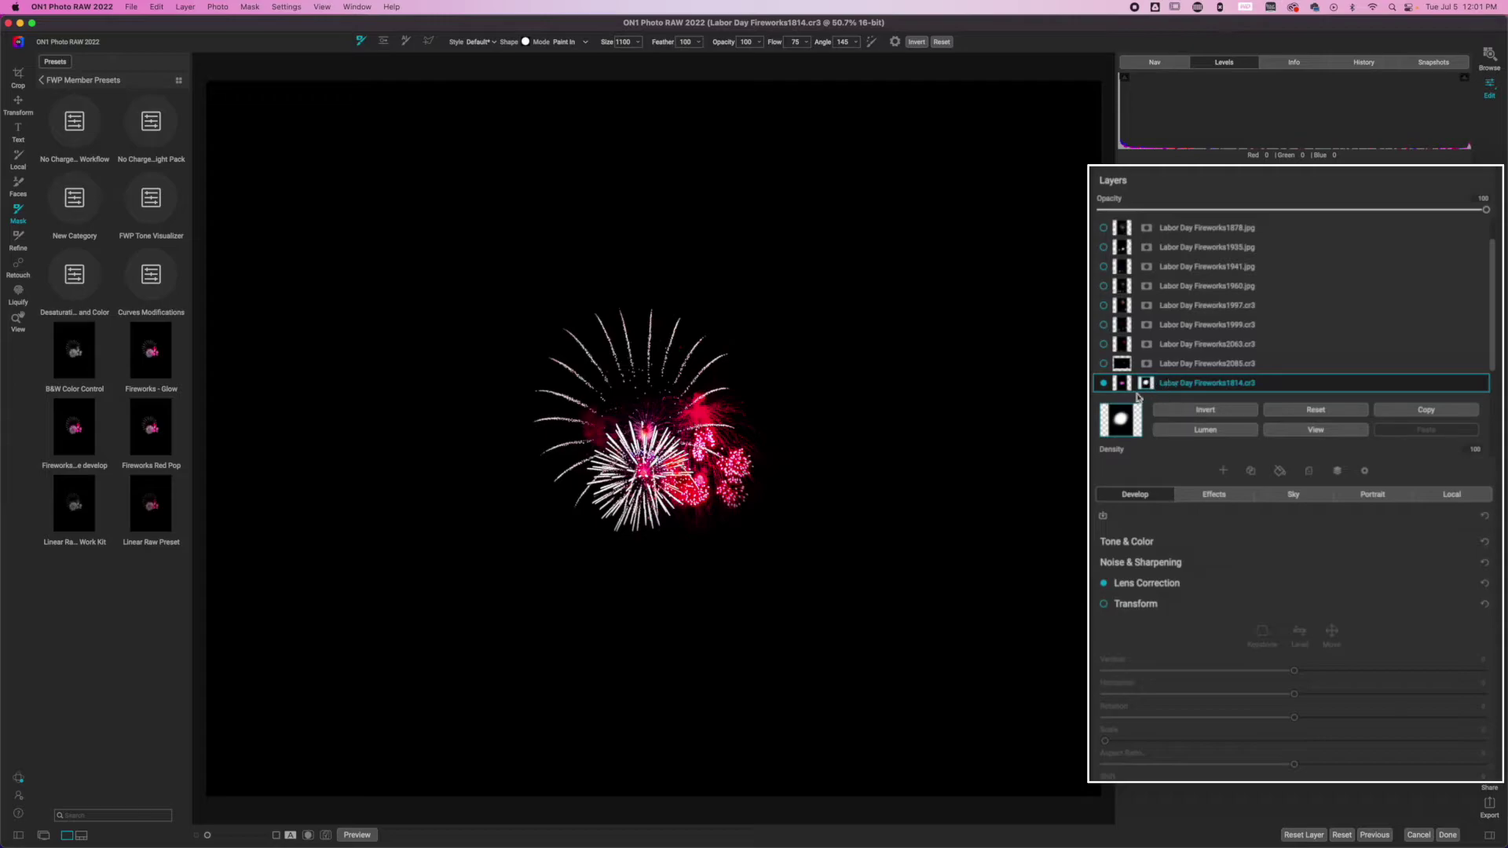
- Enable Transform, scale Fireworks1814 to 28, and drag the burst toward the upper left
left_click(1104, 605)
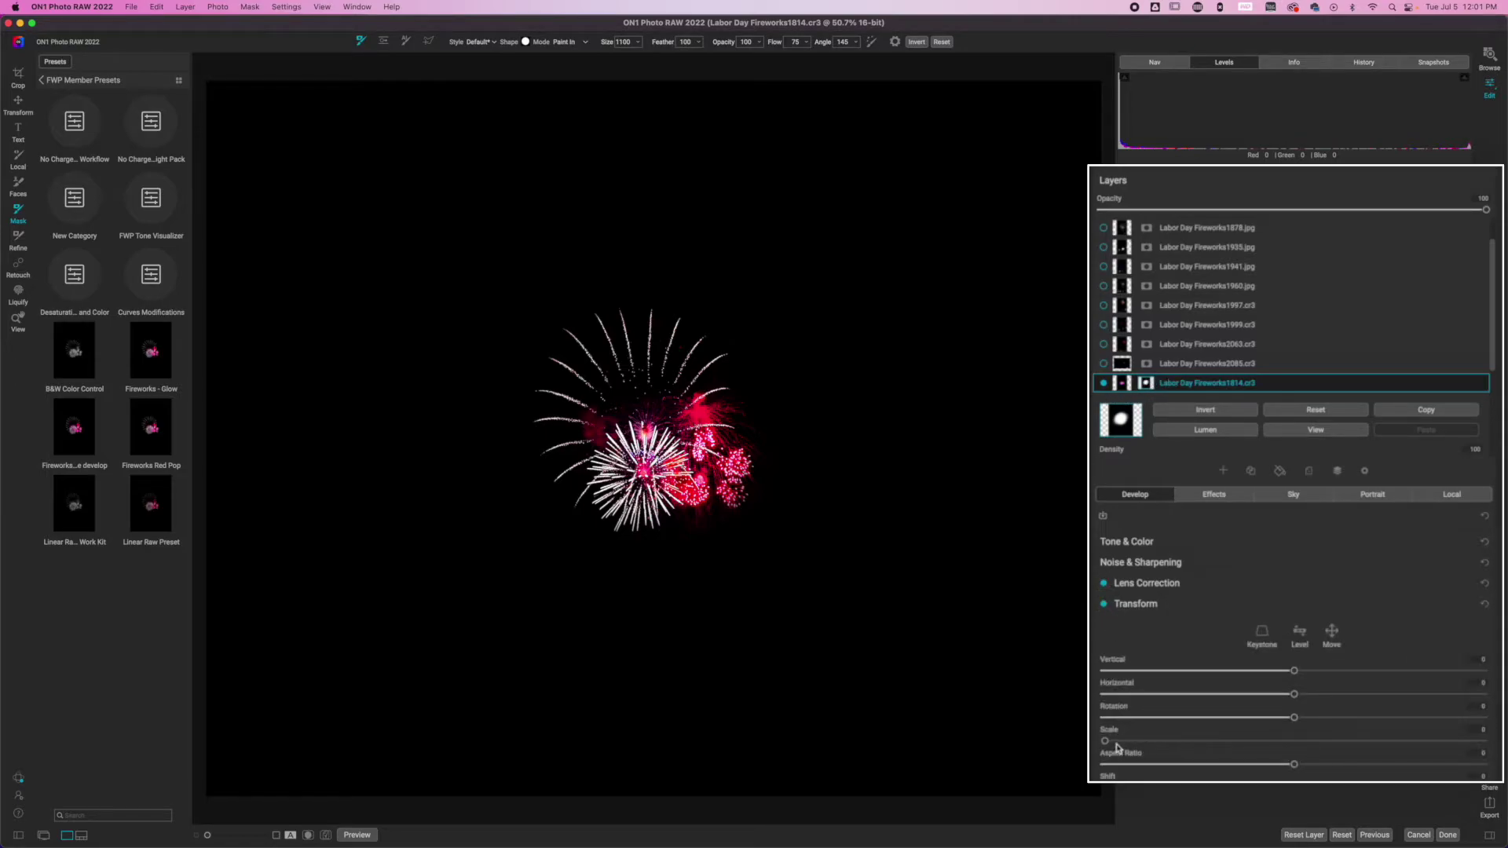
left_click_drag(1105, 741, 1212, 739)
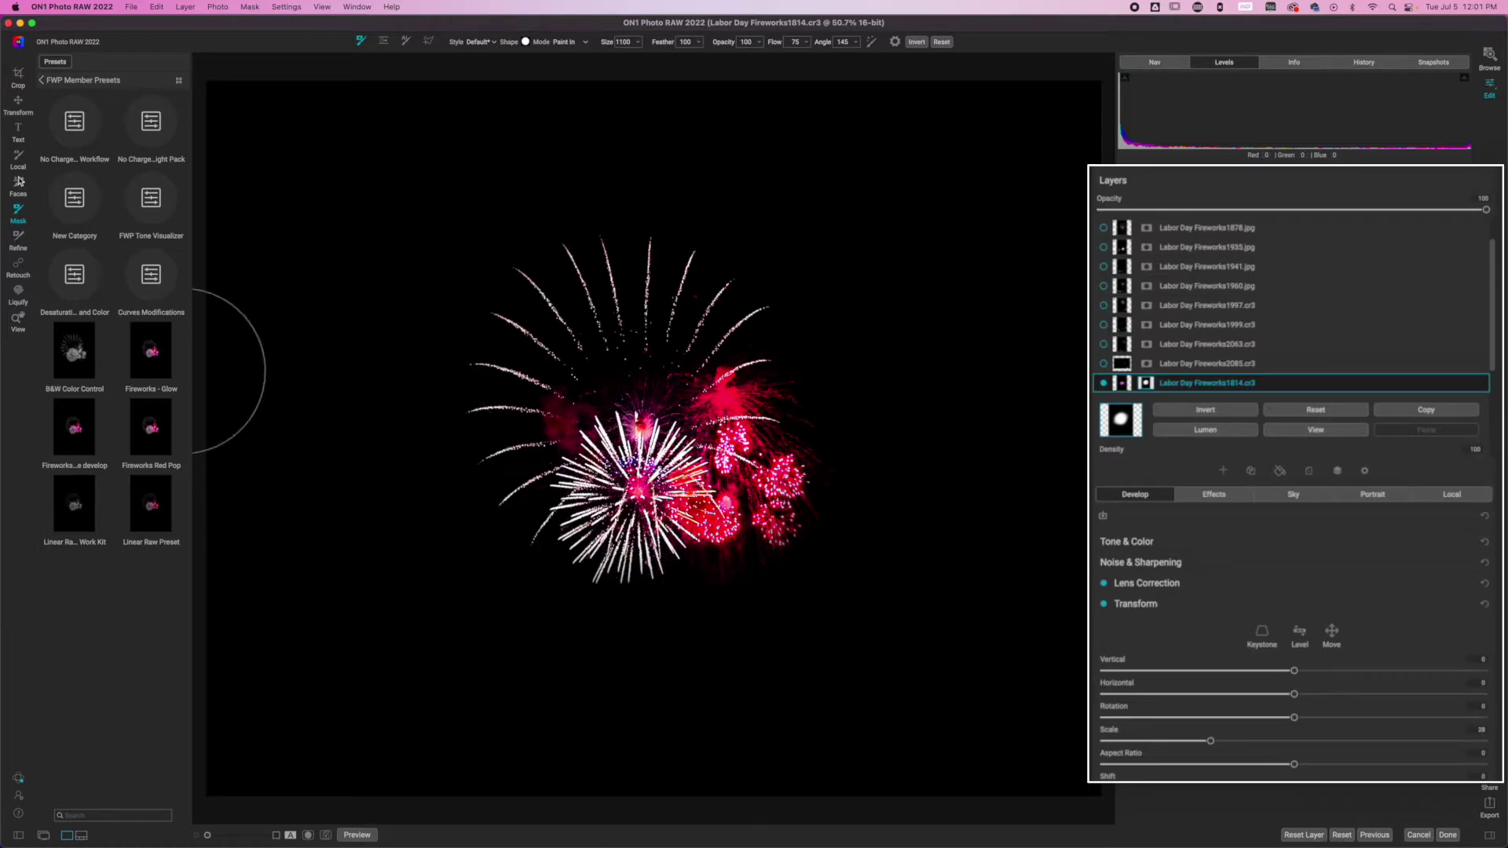
left_click(19, 103)
left_click_drag(680, 476, 434, 337)
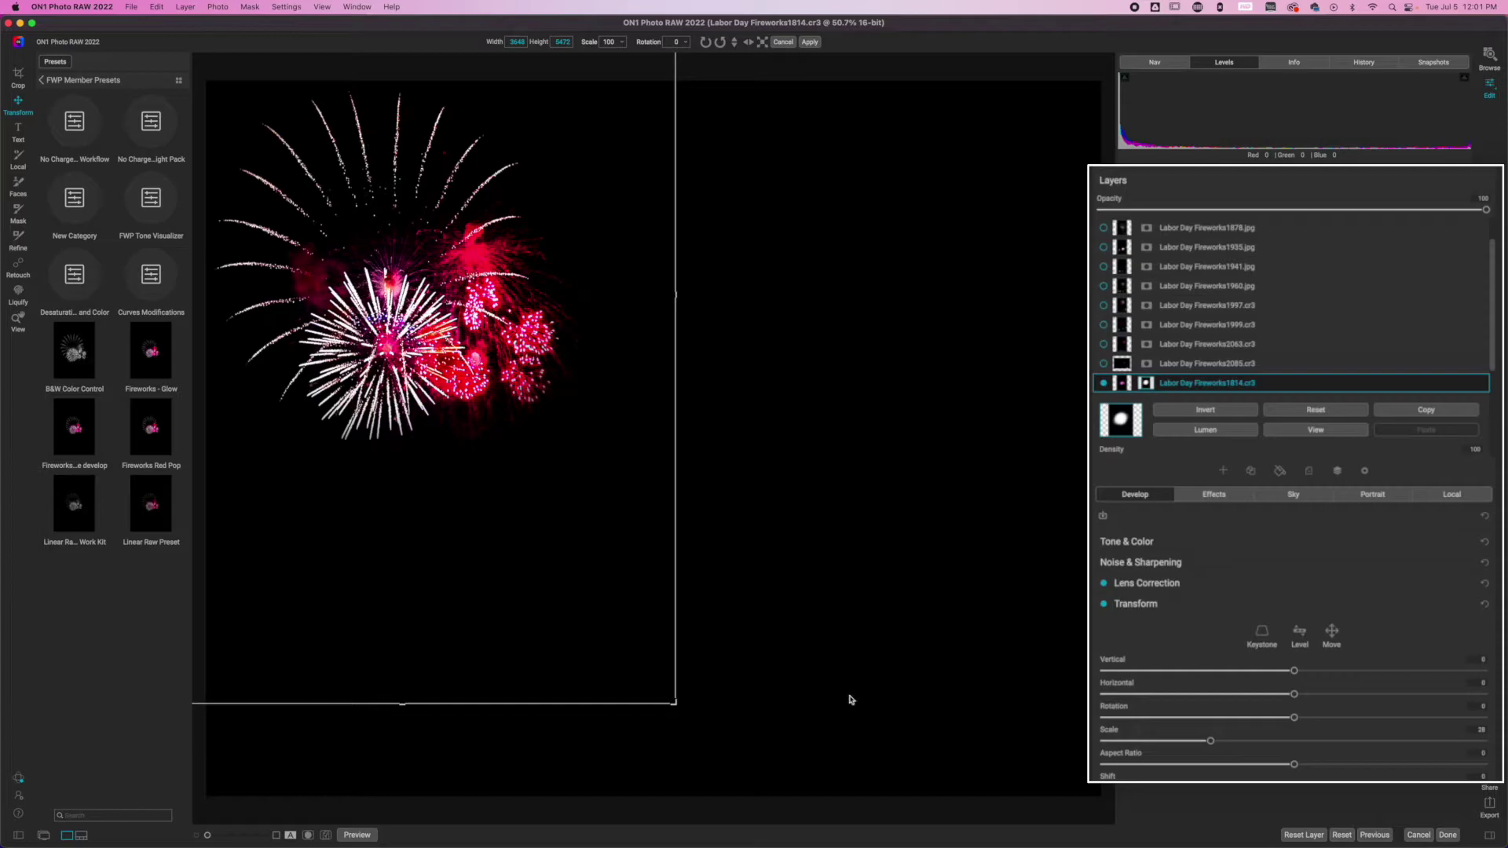
- Make the Fireworks2085 layer visible, select it, and set its blend mode to Screen
left_click(1104, 364)
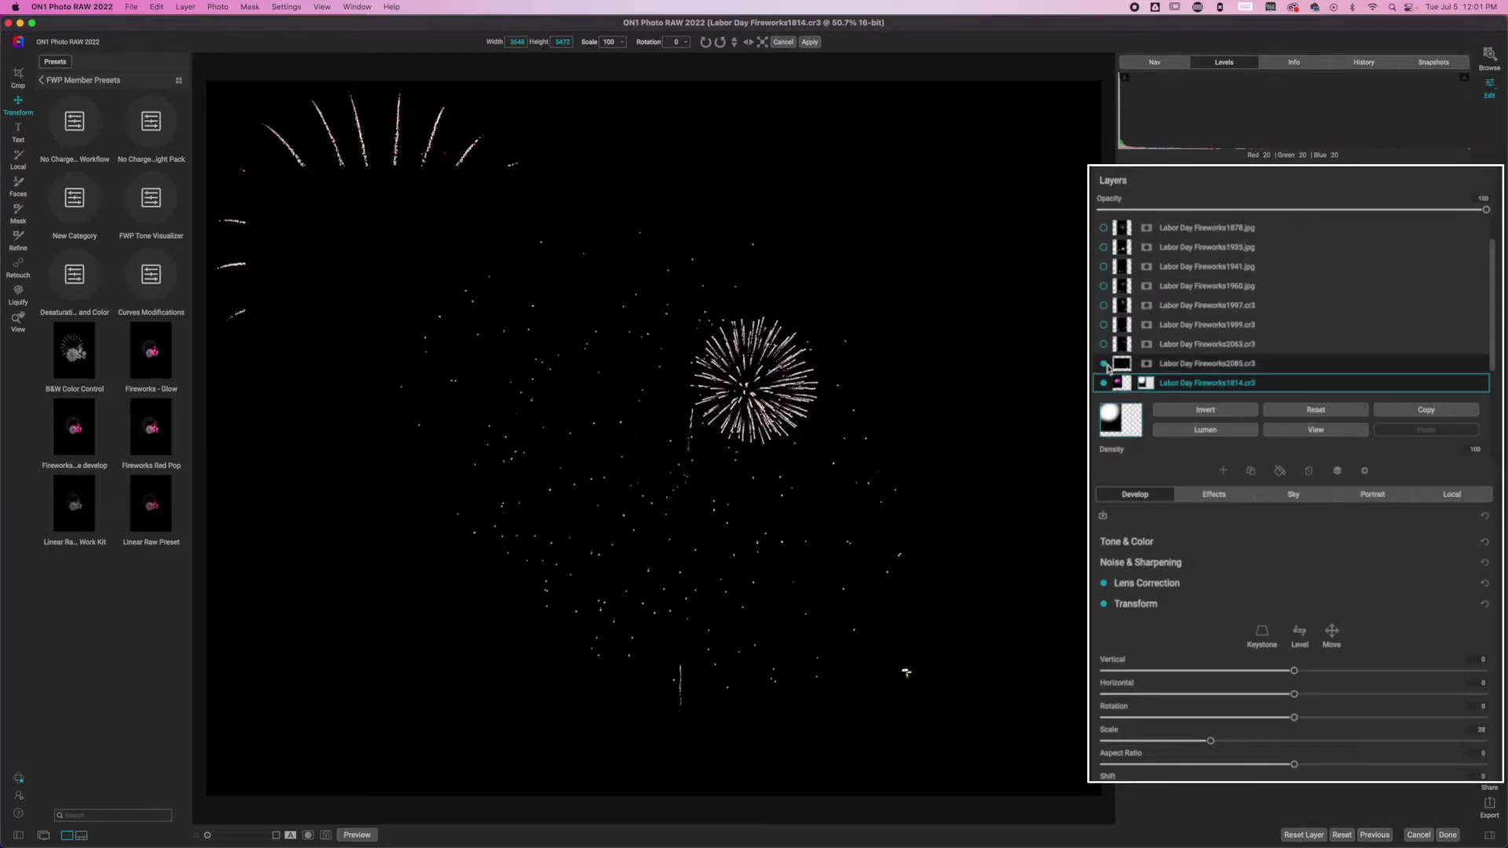
left_click(1190, 368)
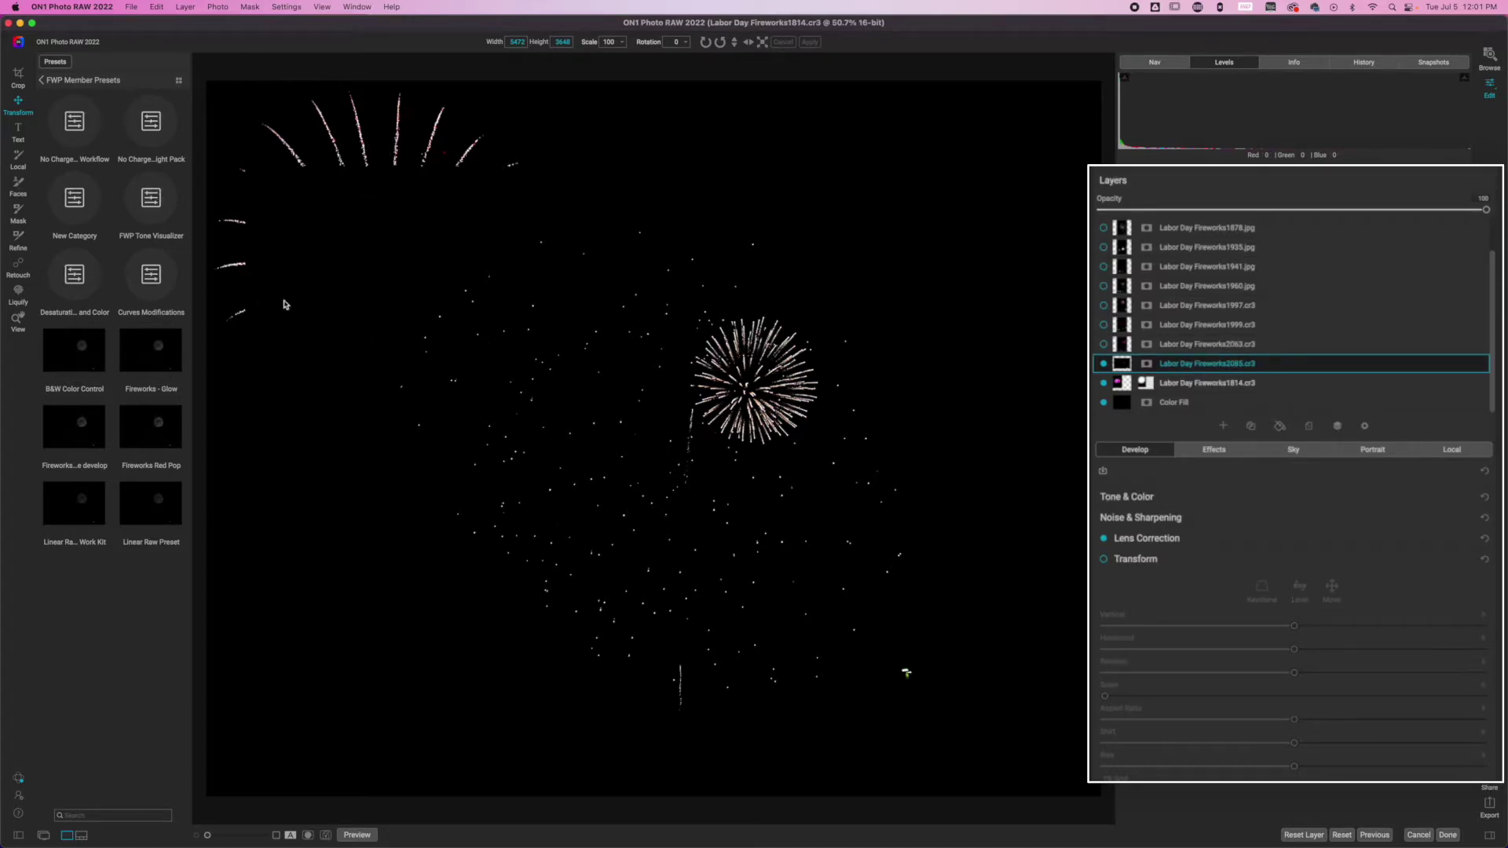
left_click(1364, 426)
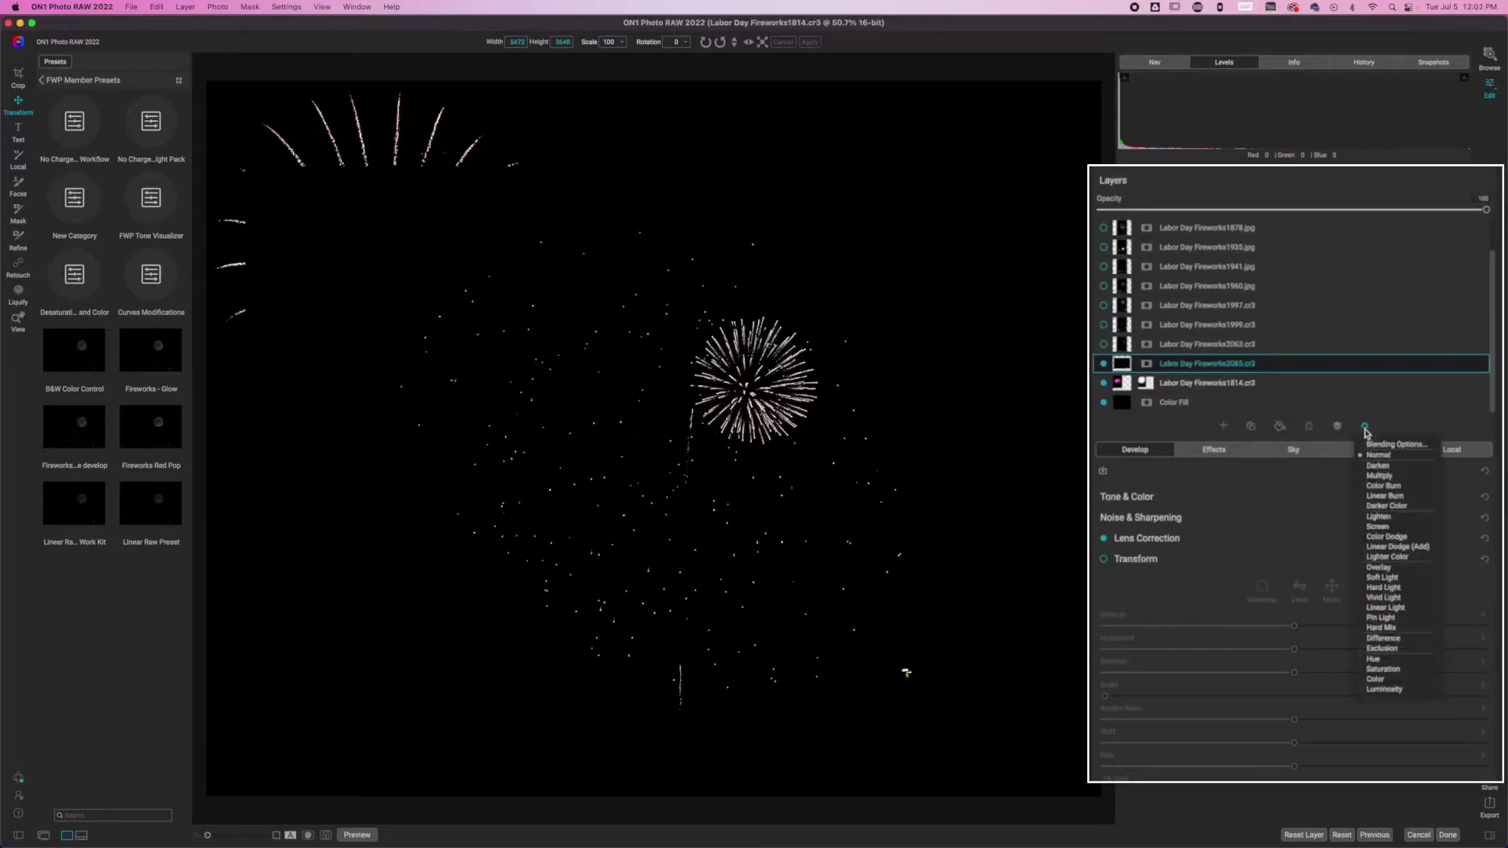
left_click(1406, 527)
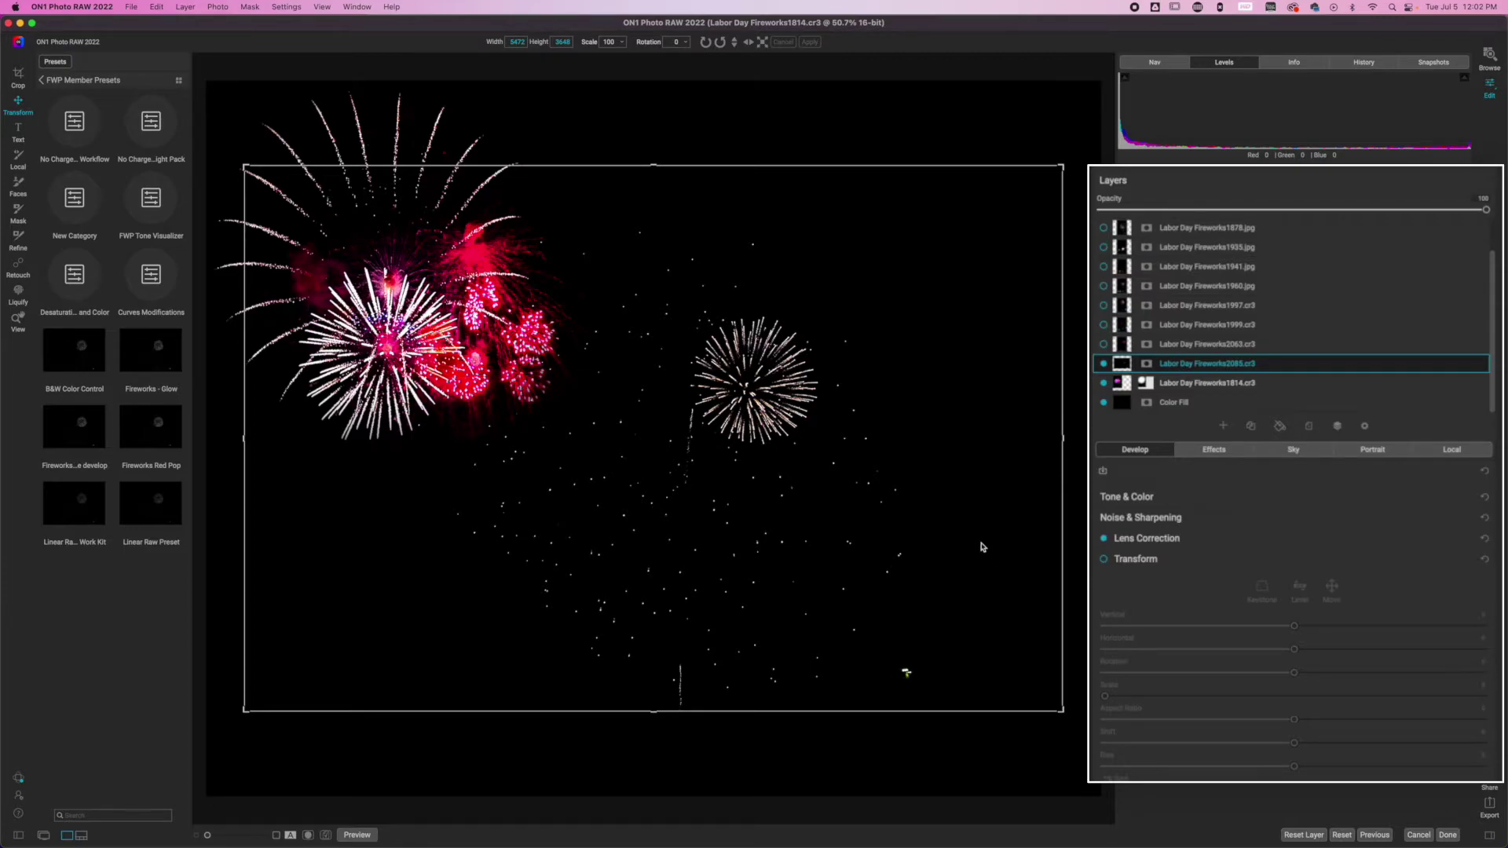
- With a size-600 mask brush, paint out the stray light near the bottom of Fireworks2085
key("b")
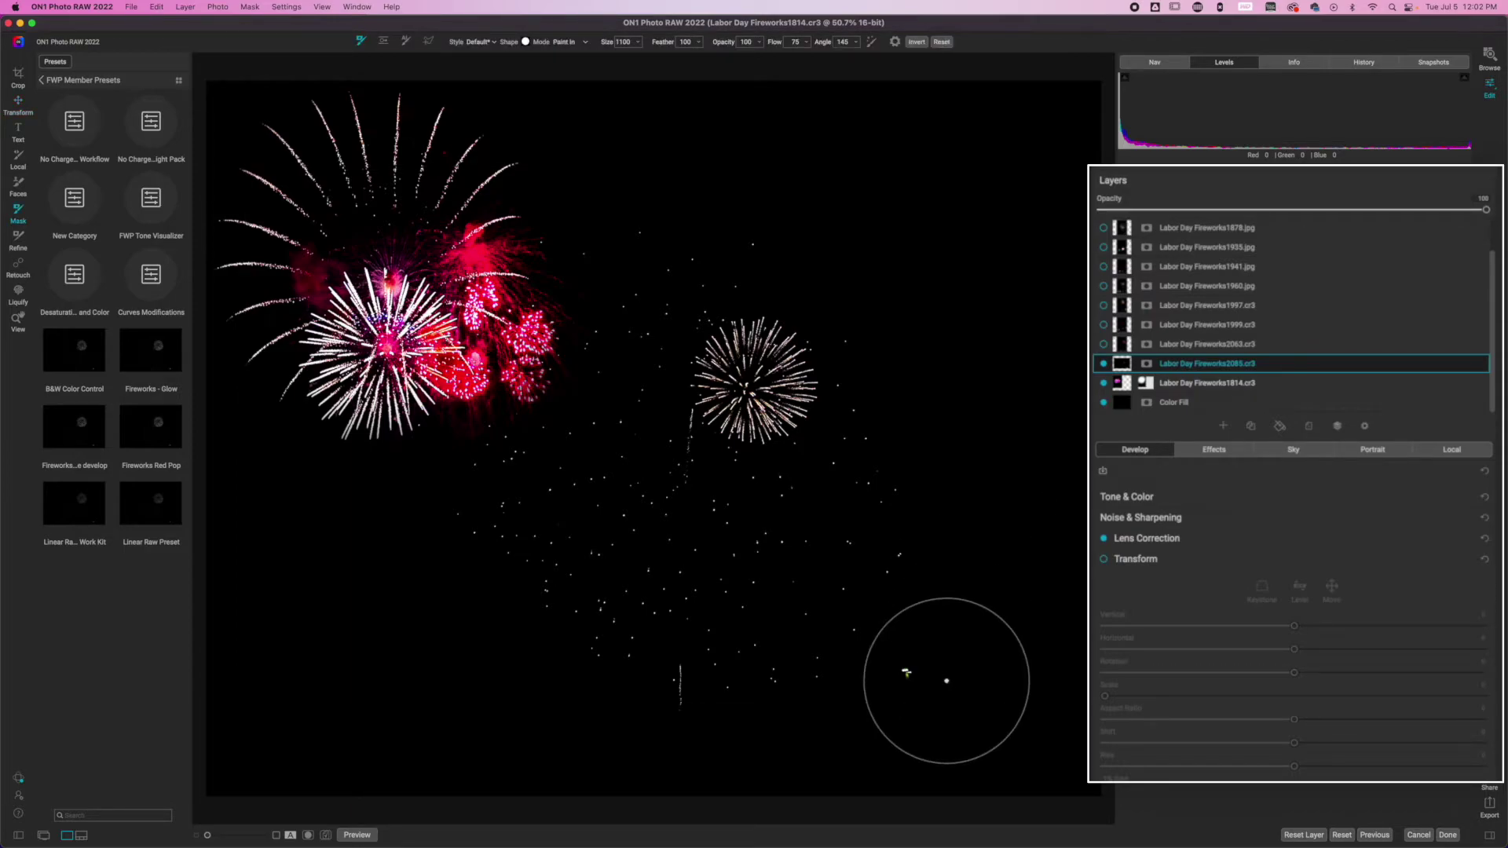
key("bracketleft")
key("bracketleft")
key("bracketleft")
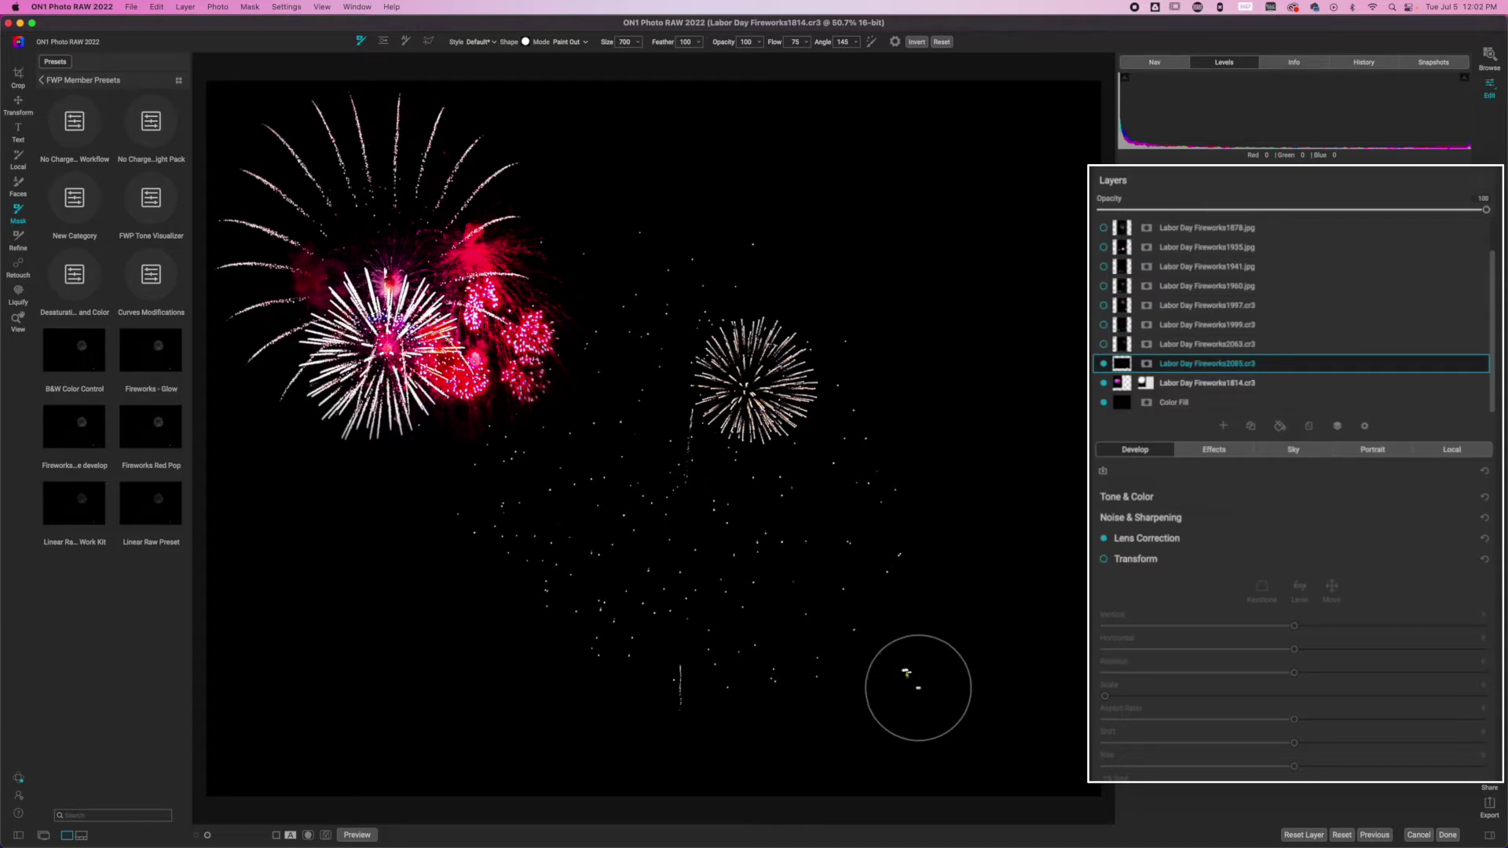
key("bracketleft")
key("bracketleft")
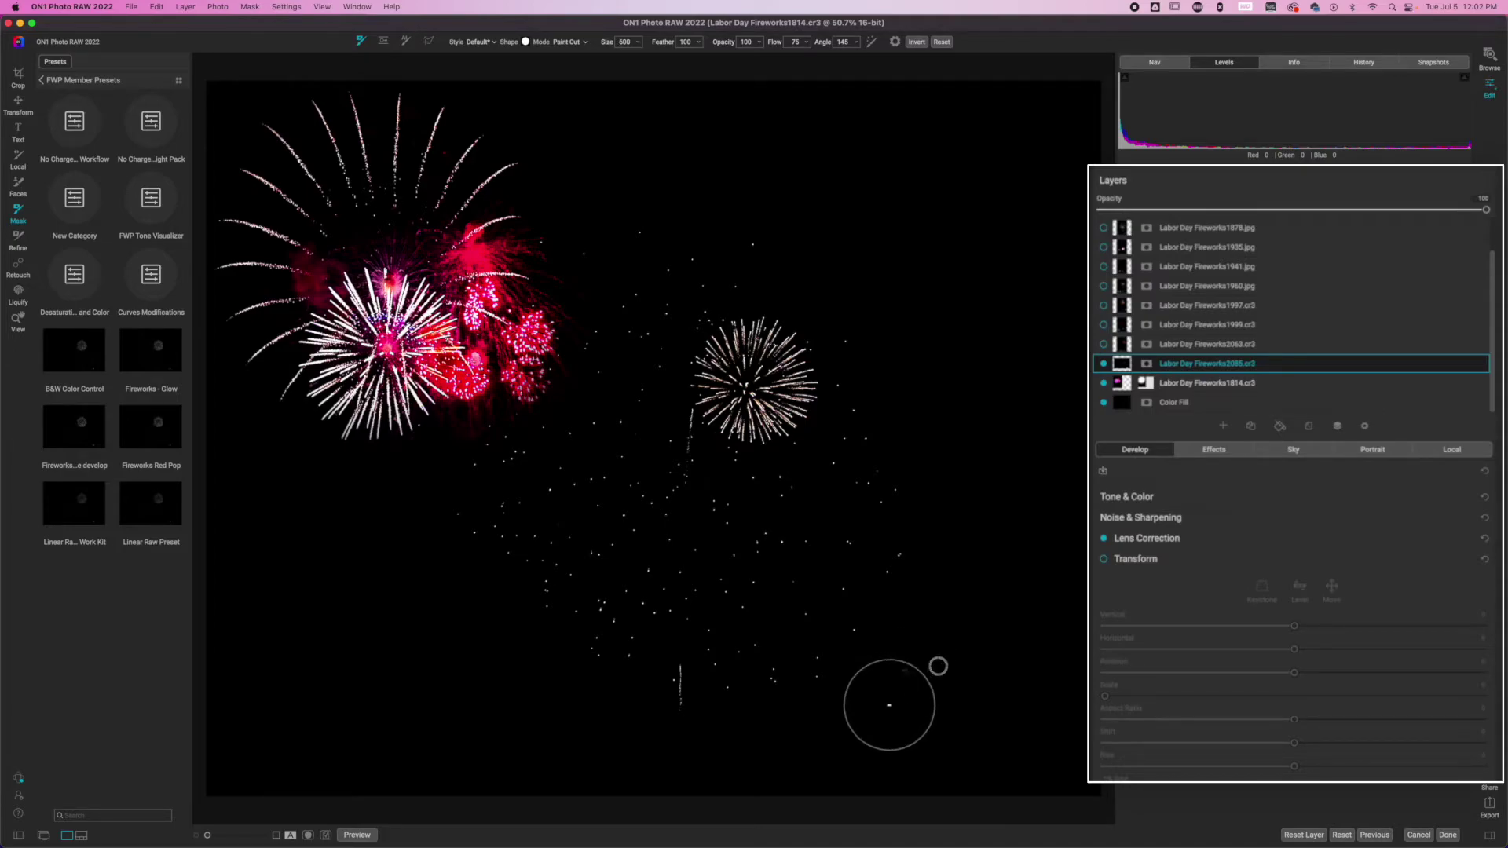
mouse_move(959, 625)
left_mouse_down()
mouse_move(904, 709)
mouse_move(631, 768)
left_mouse_up()
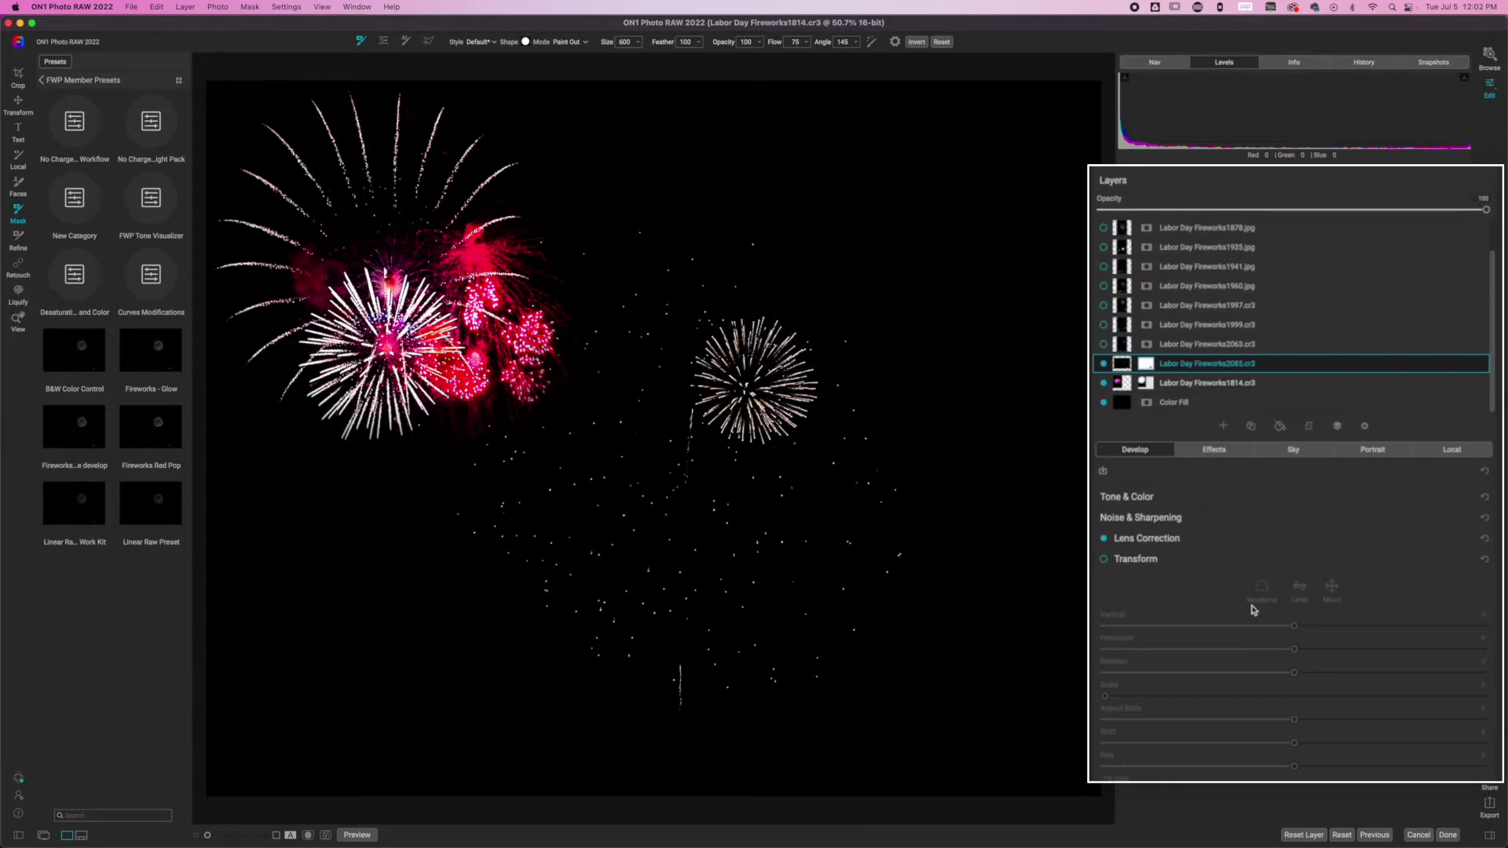
- Turn on Transform for Fireworks2085 and raise its Scale to around 16
left_click(1105, 559)
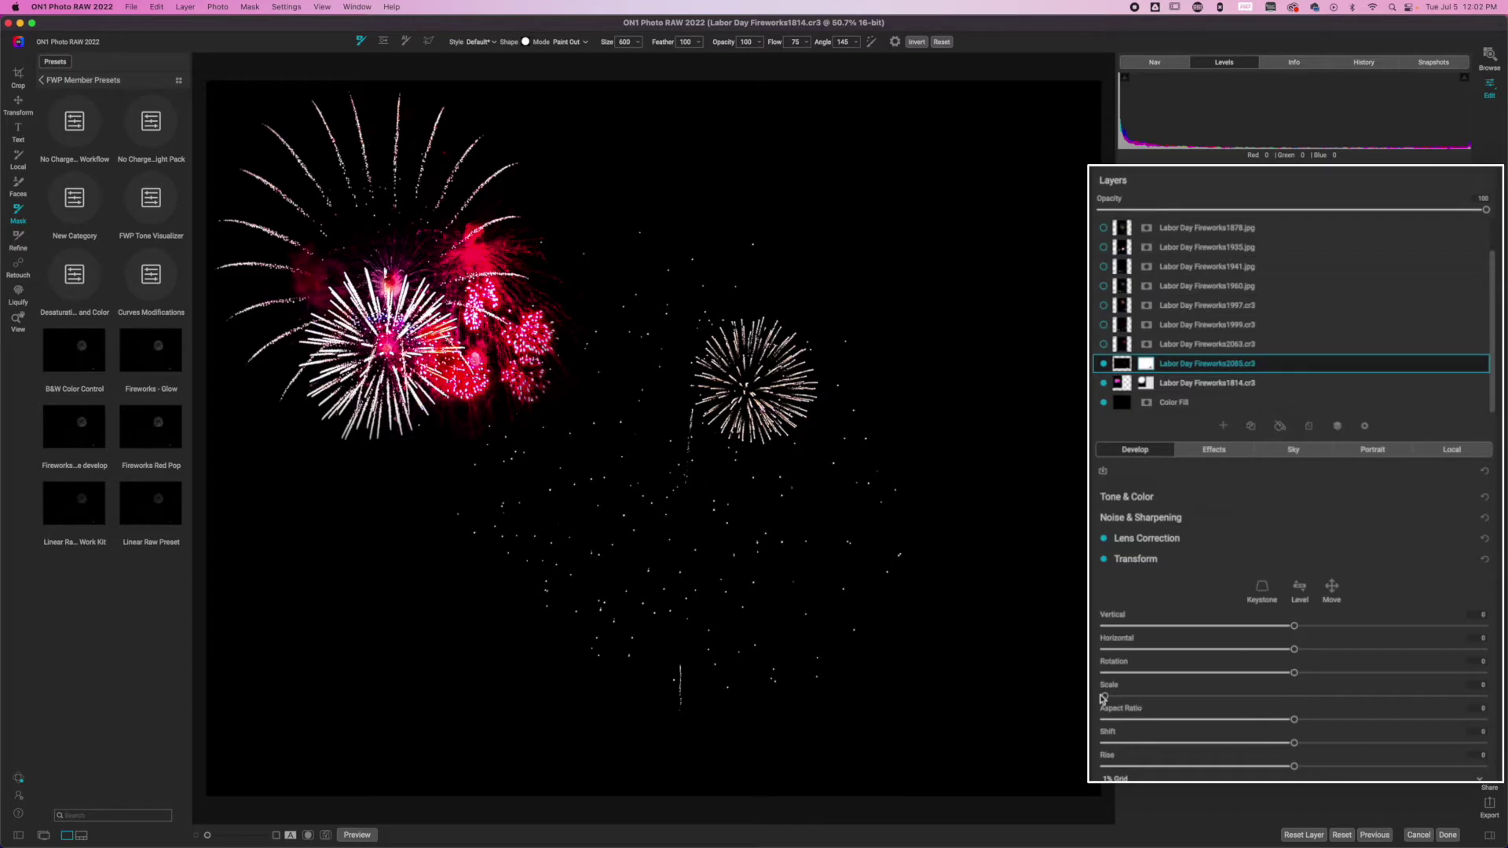
left_click_drag(1106, 698, 1165, 698)
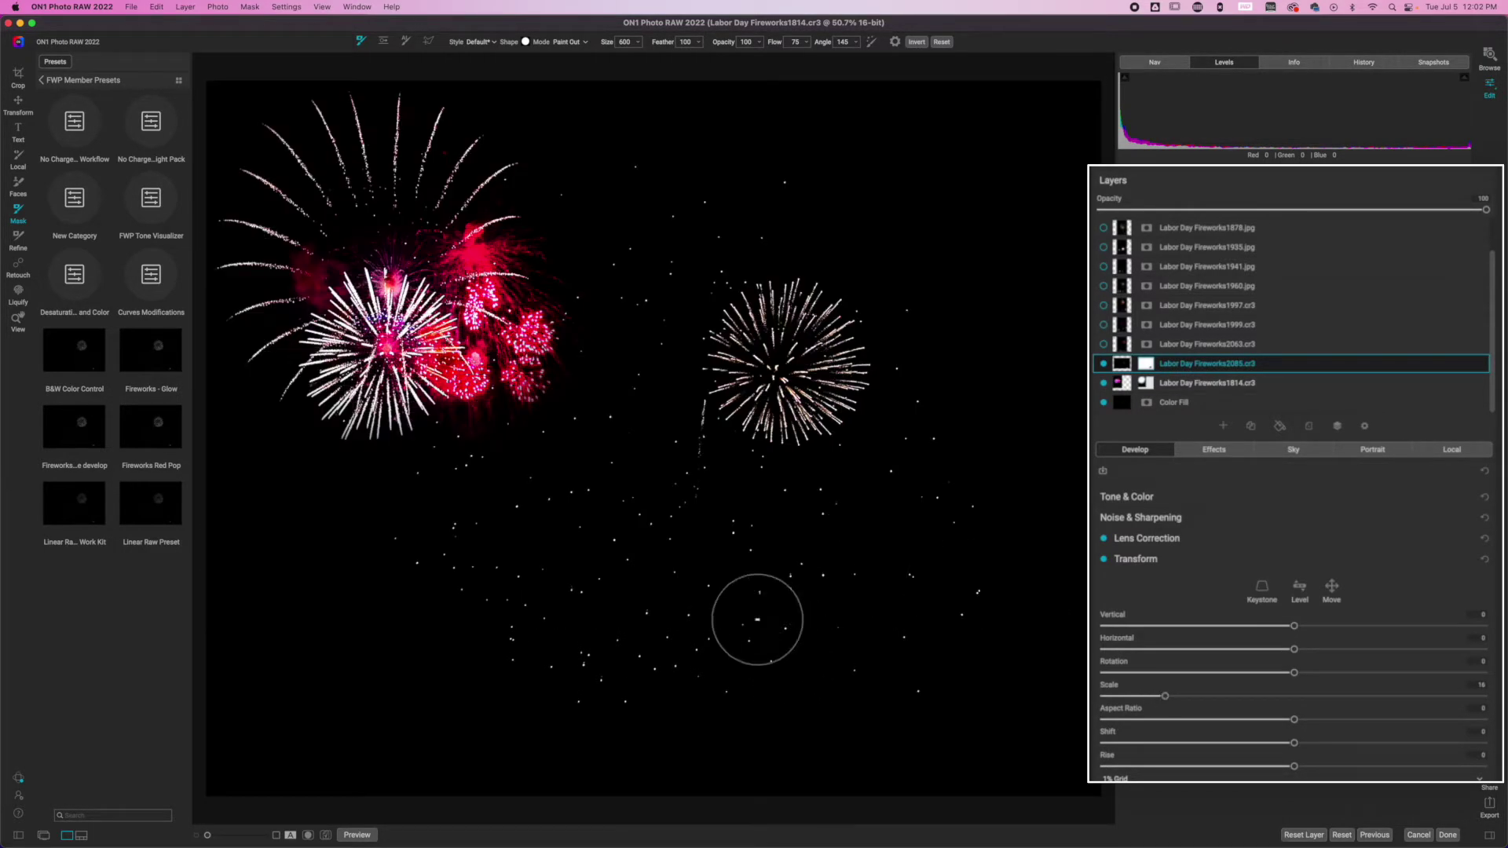
- Resize the Fireworks2085 layer and move its white burst lower, right of the red burst
left_click(17, 106)
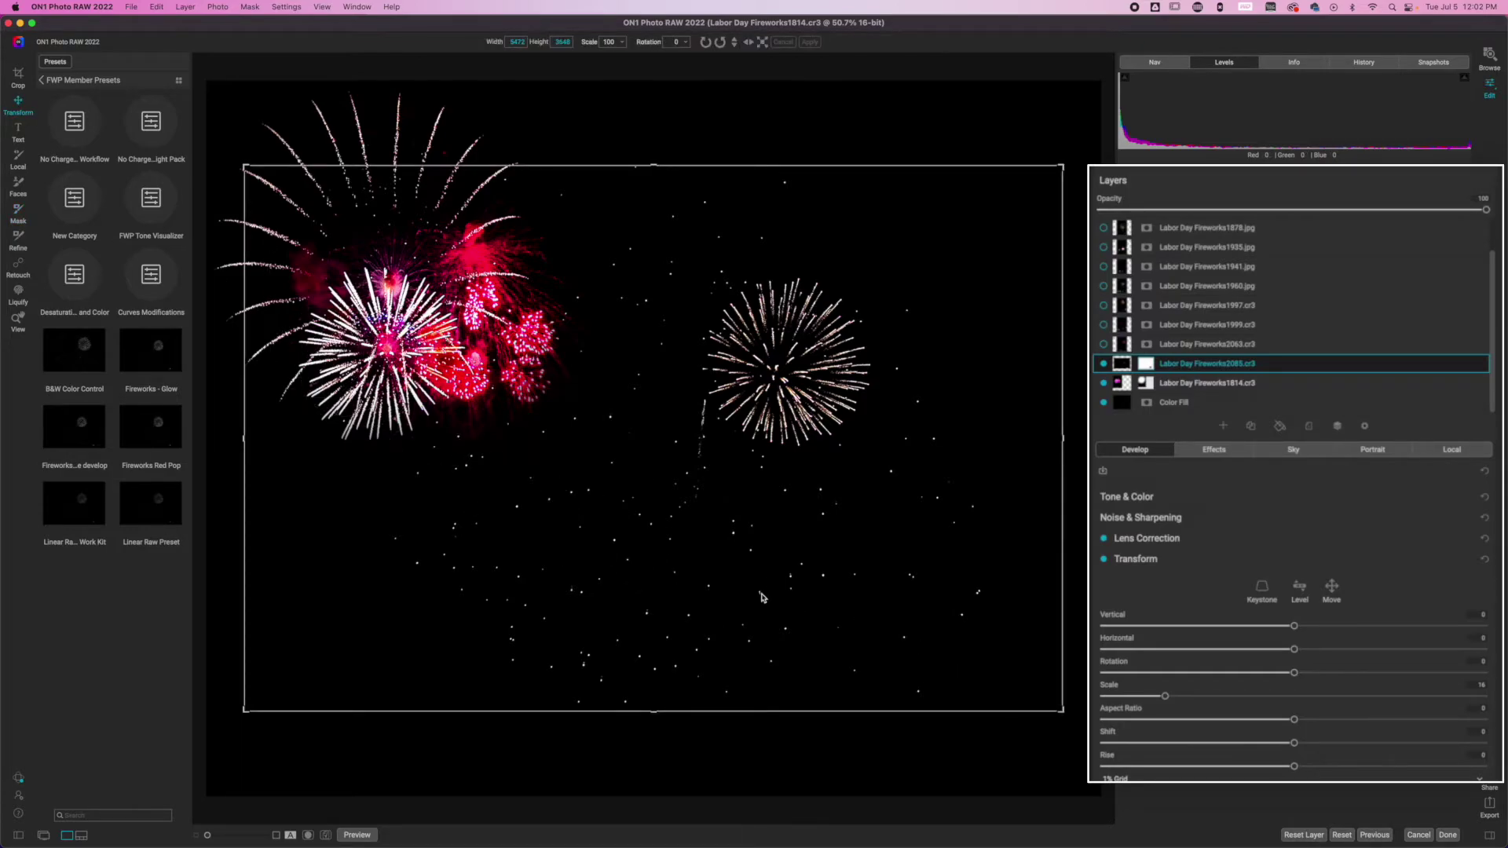
left_click_drag(761, 598, 749, 528)
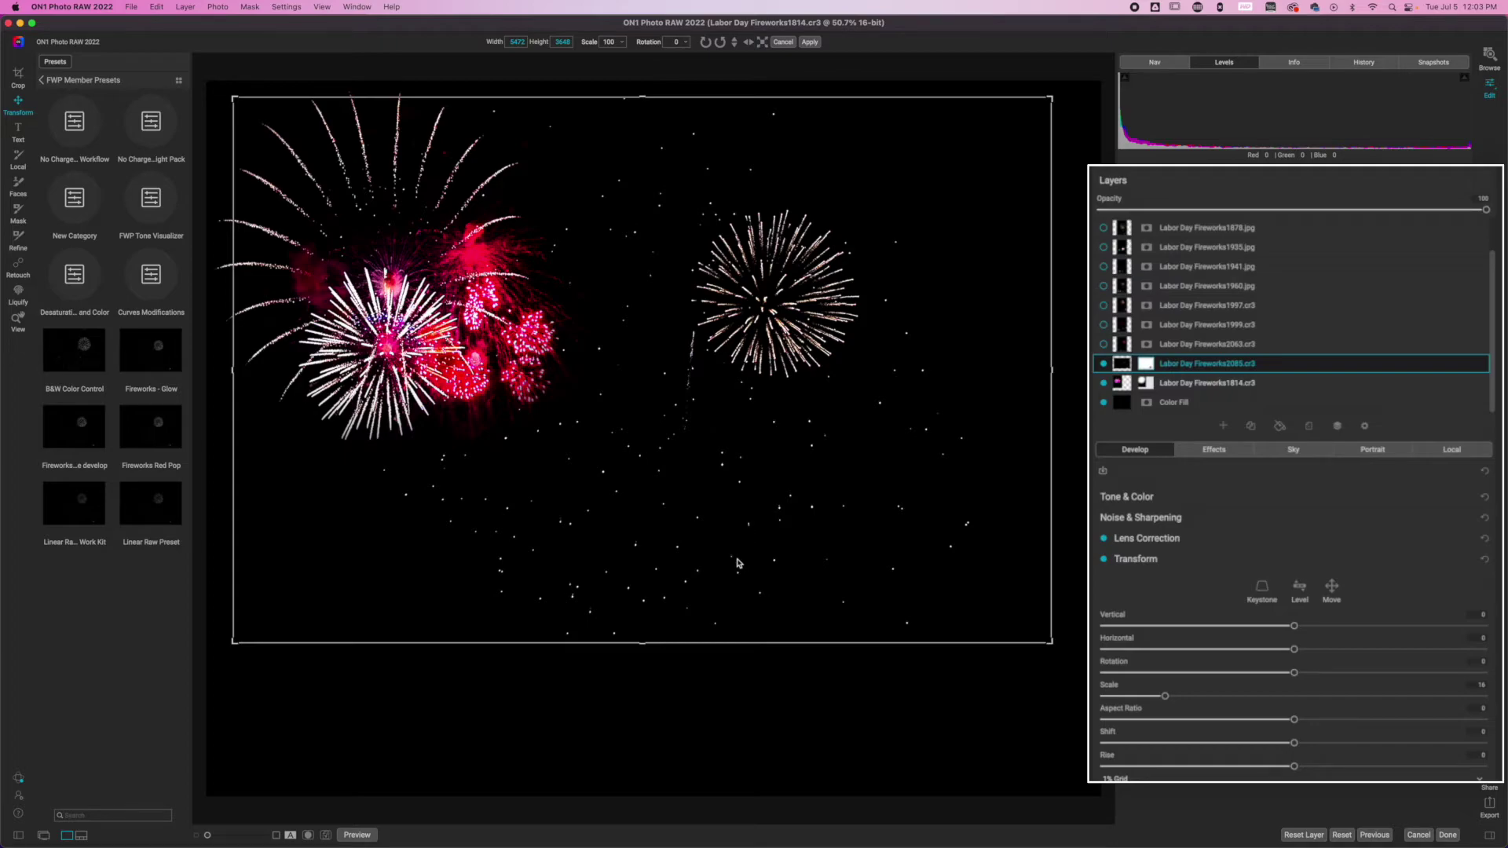
key("super+z")
left_click_drag(1295, 772, 1273, 772)
left_click_drag(691, 382, 701, 497)
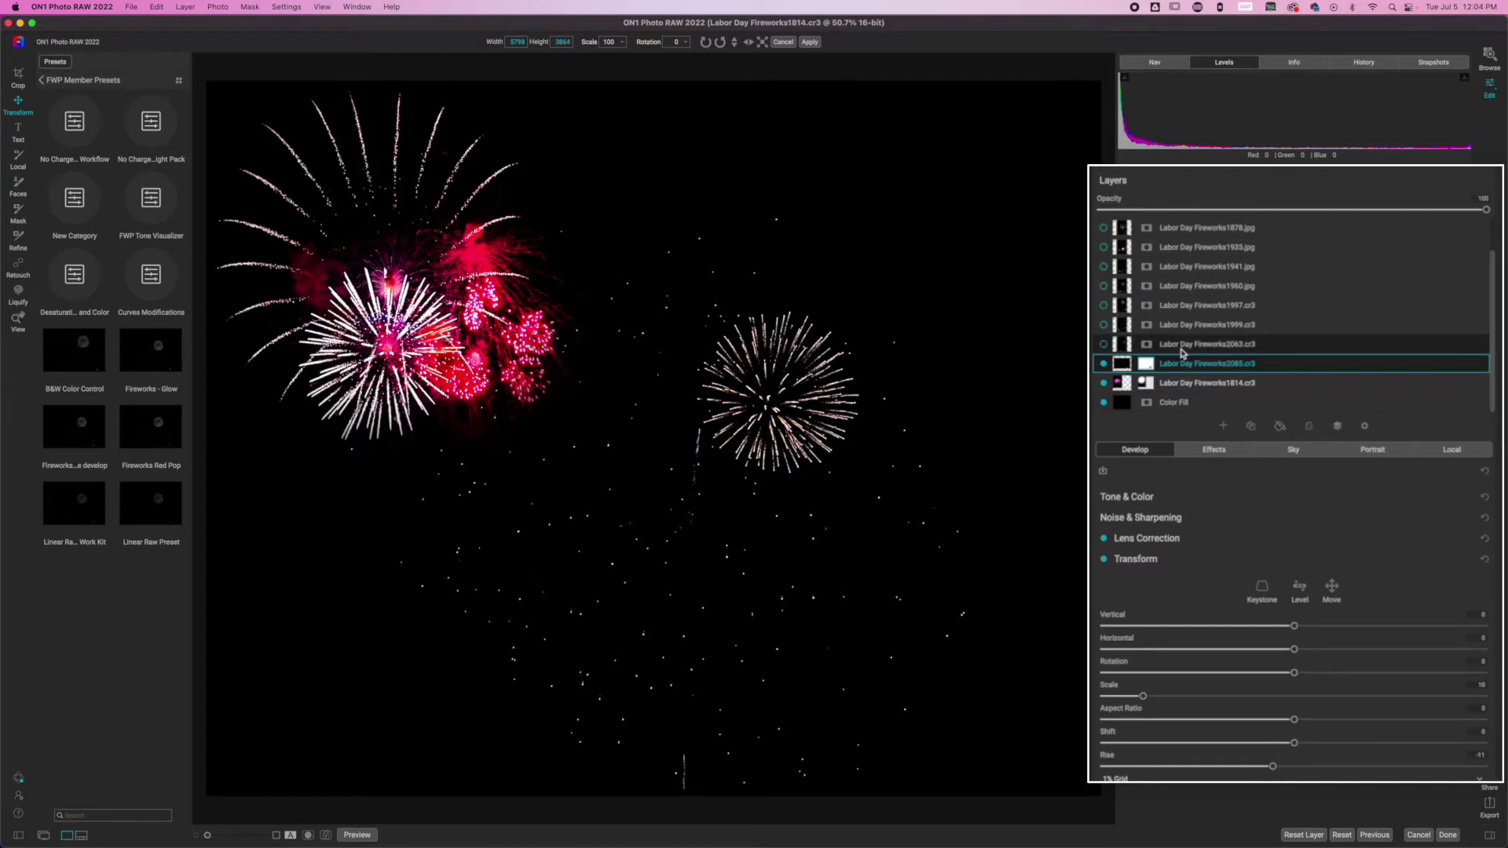
- Show Fireworks2063, give it Screen blending, and move its orange burst to the upper right
left_click(1104, 345)
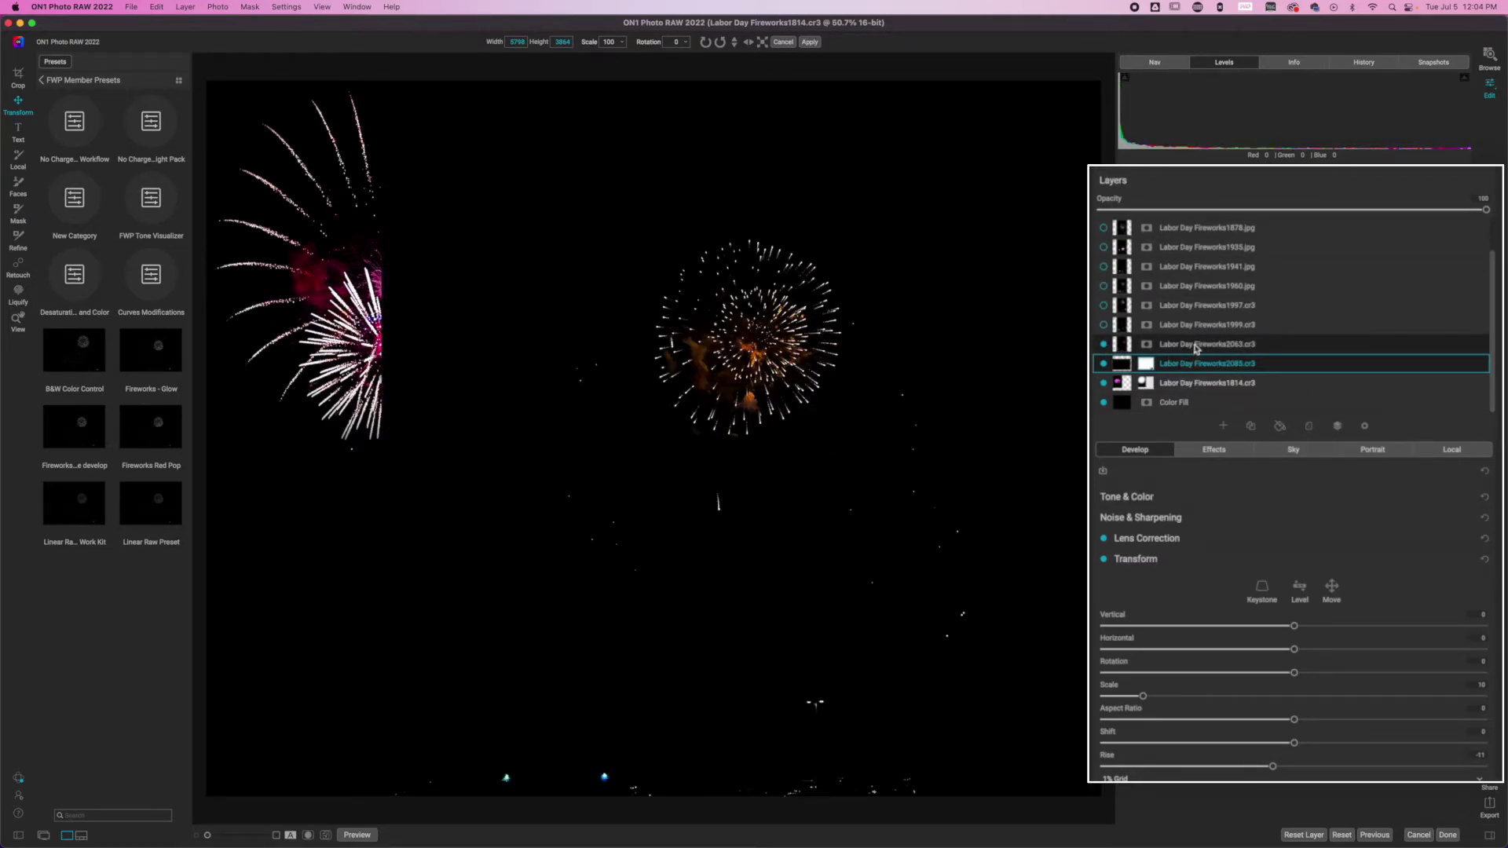
left_click(1197, 348)
left_click(1364, 426)
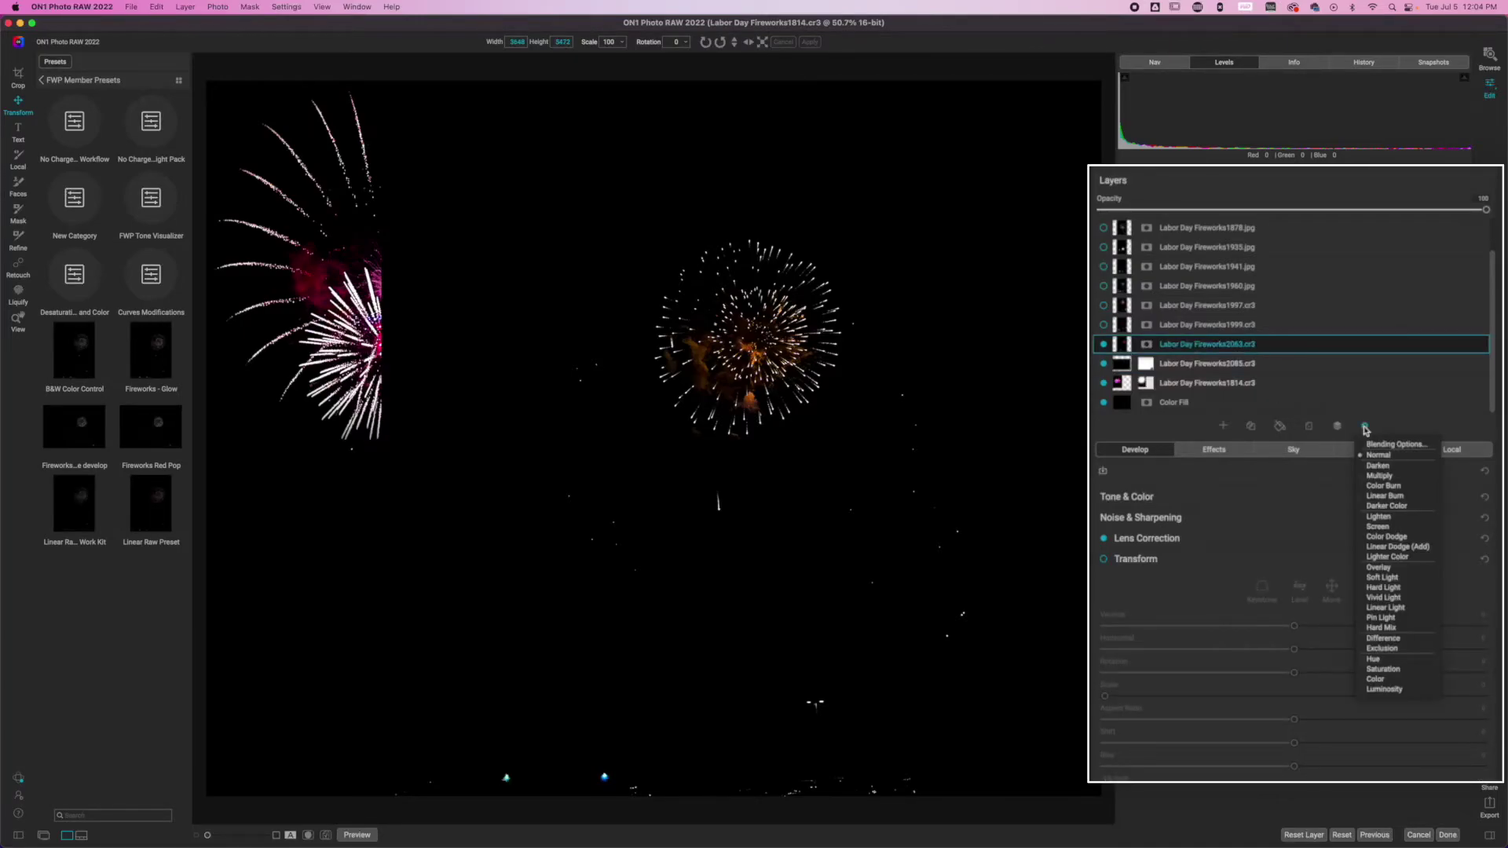
left_click(1383, 529)
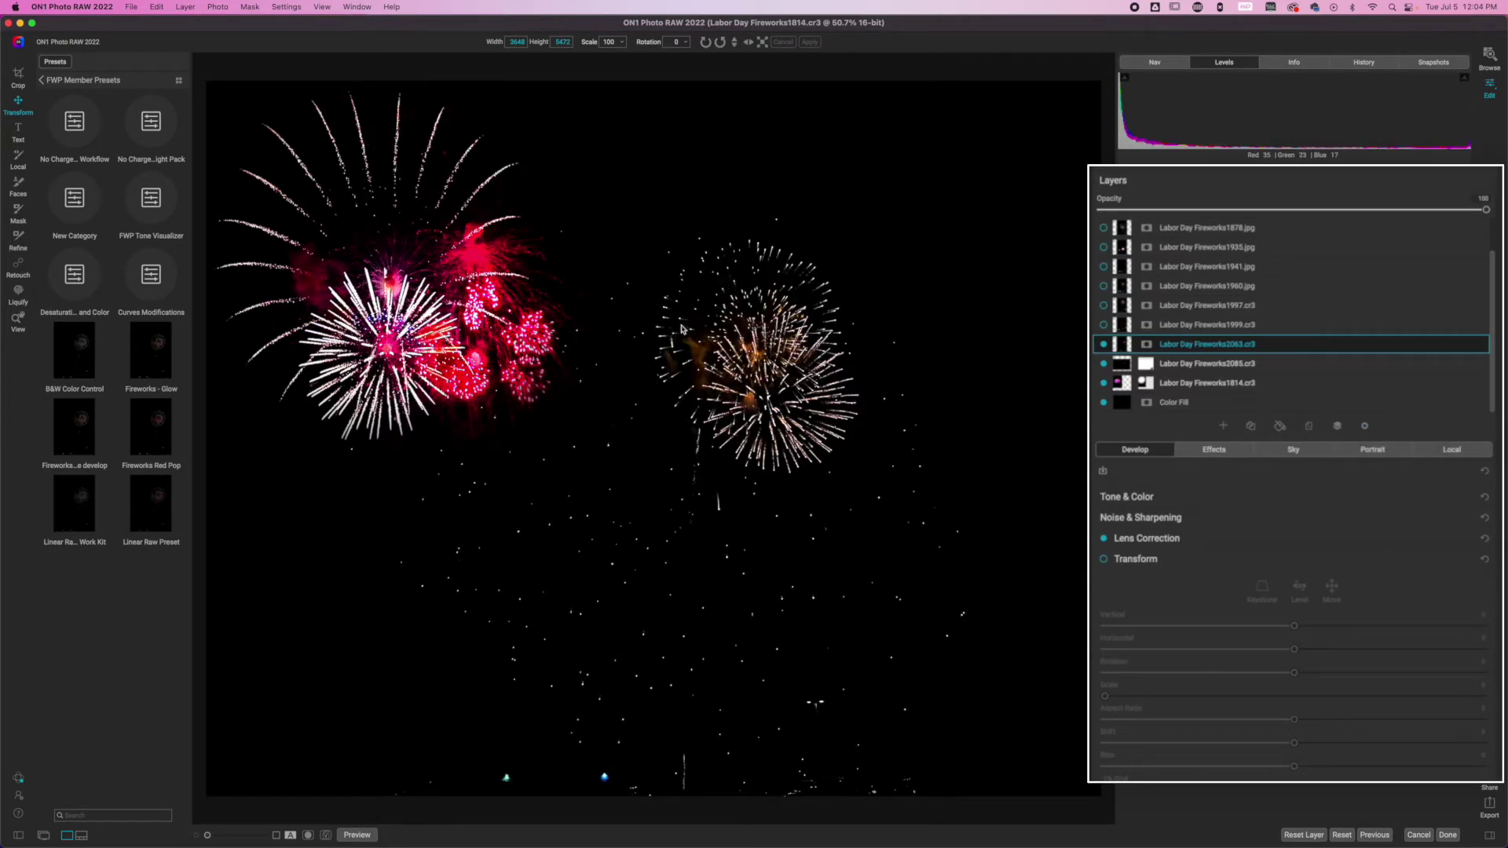
left_click_drag(681, 333, 862, 223)
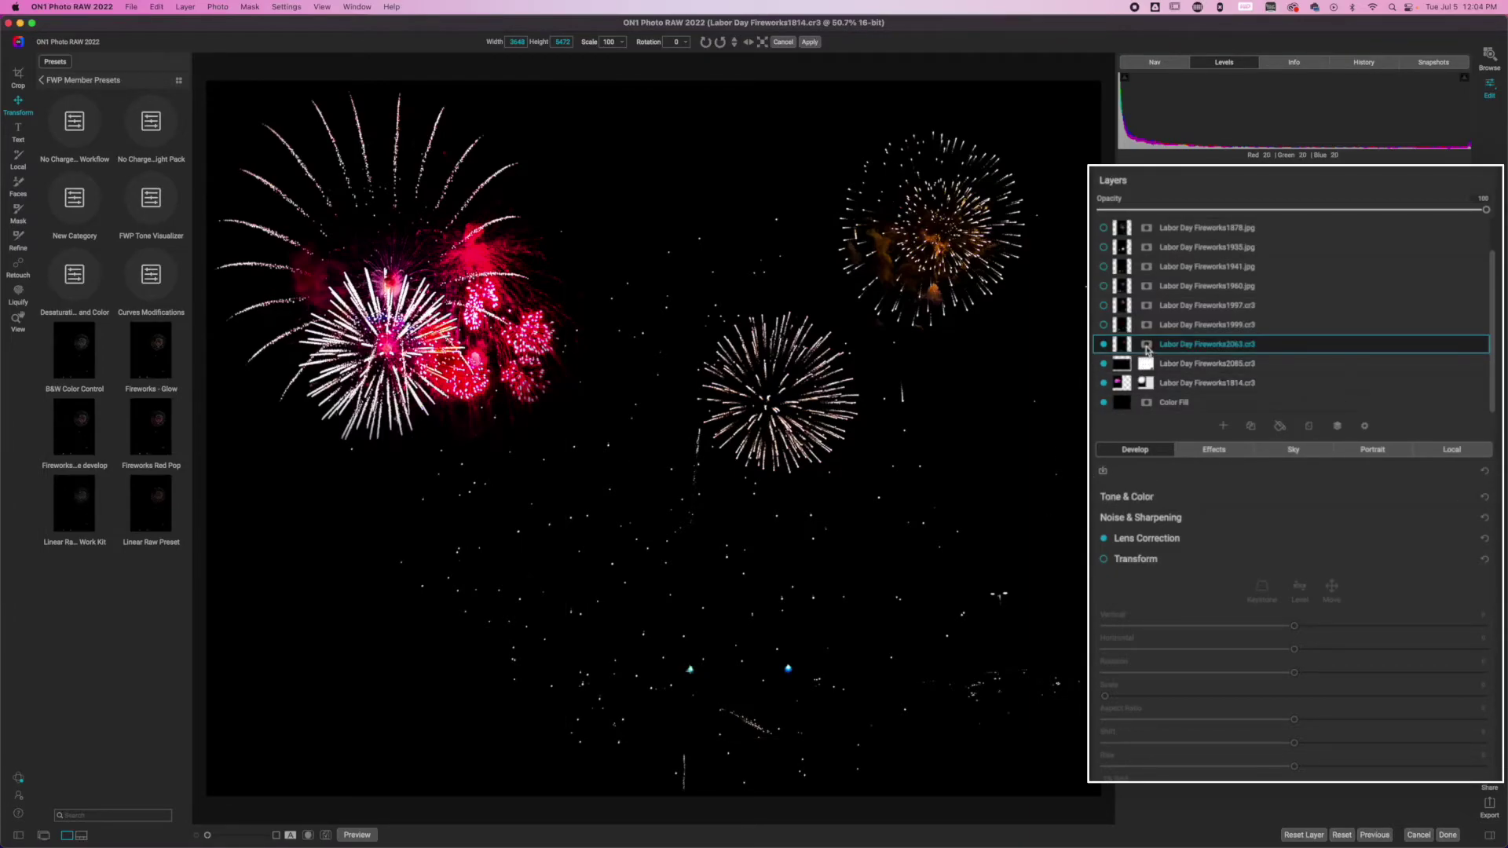
- Add a Strong Vignette gradient mask on the top-right firework with Edges shape
left_click(1146, 347)
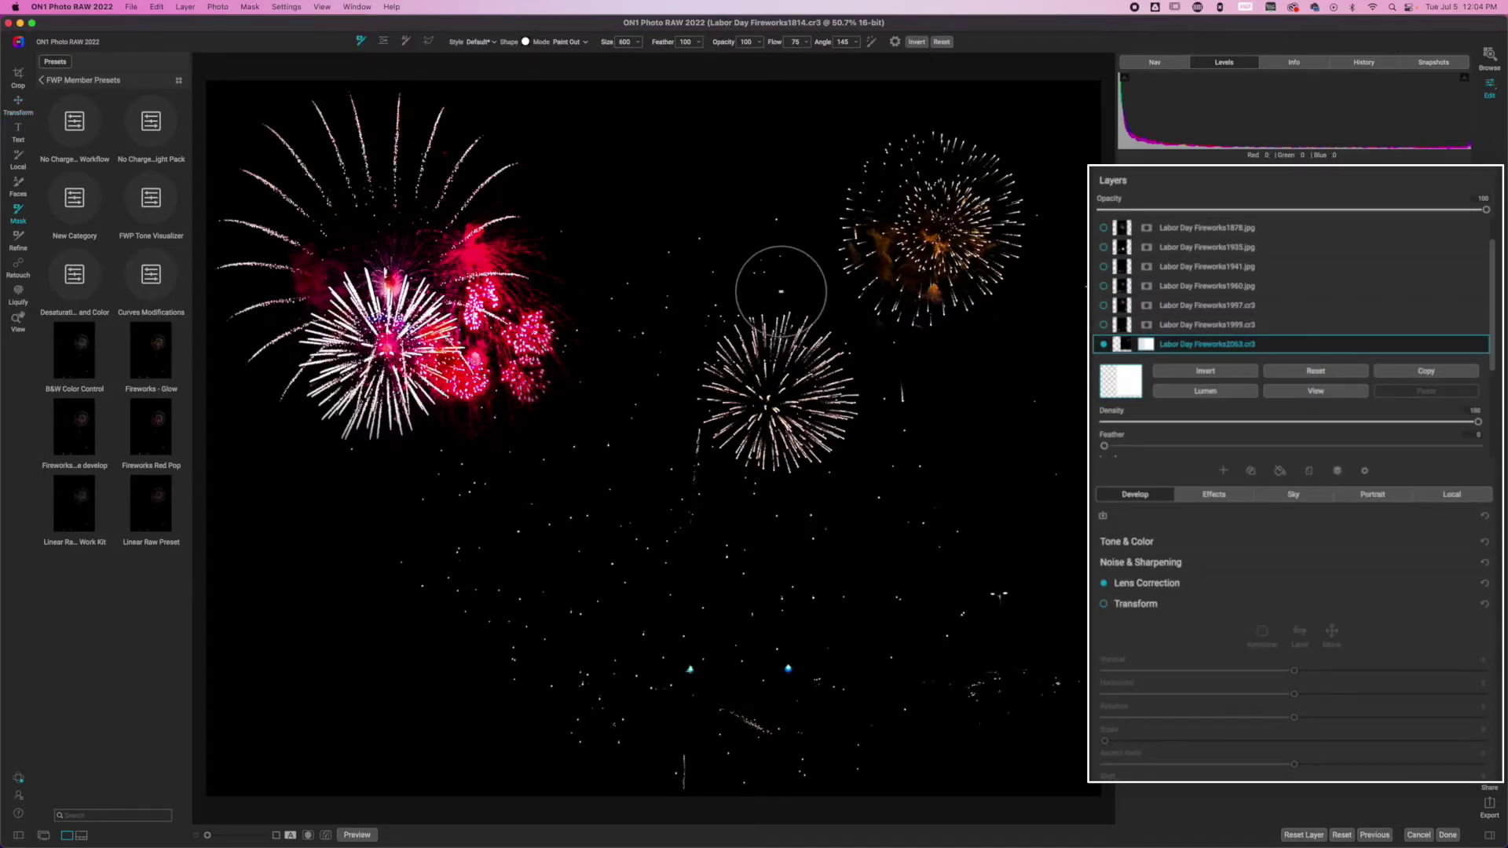
key("m")
left_click(572, 45)
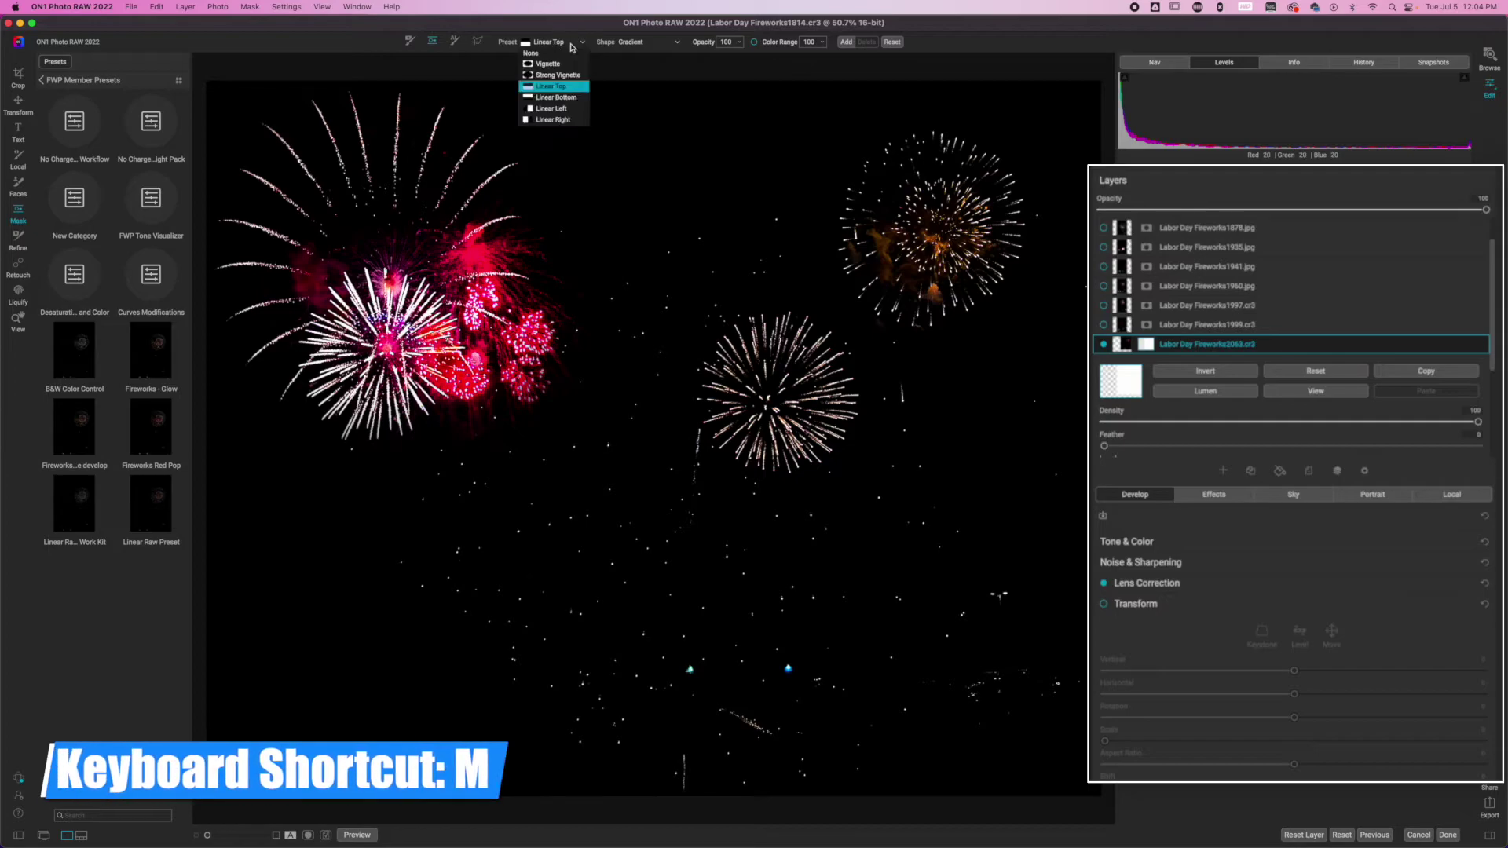
key("Escape")
left_click(549, 44)
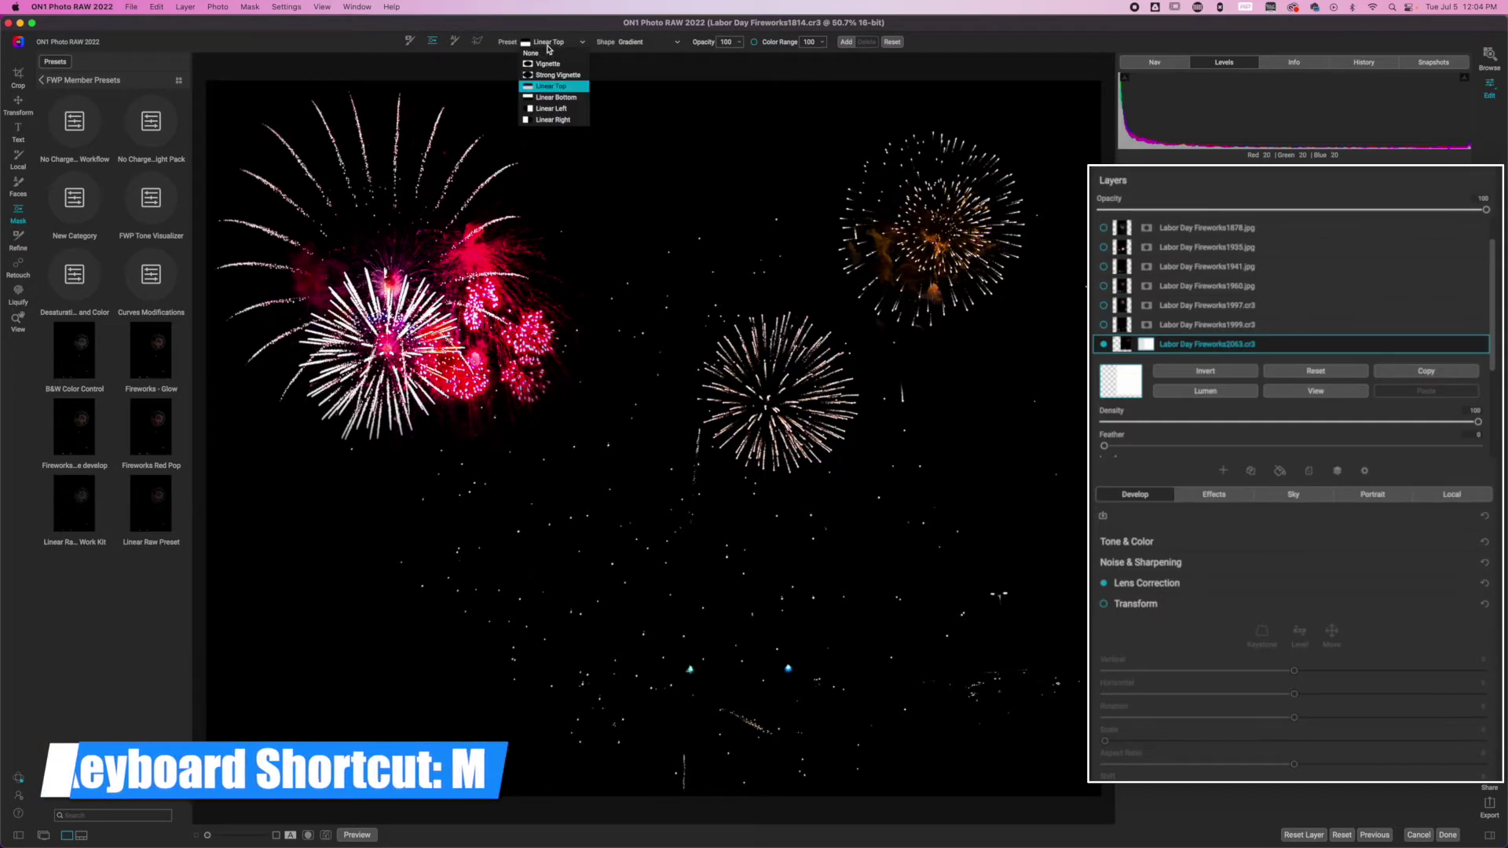
left_click(549, 72)
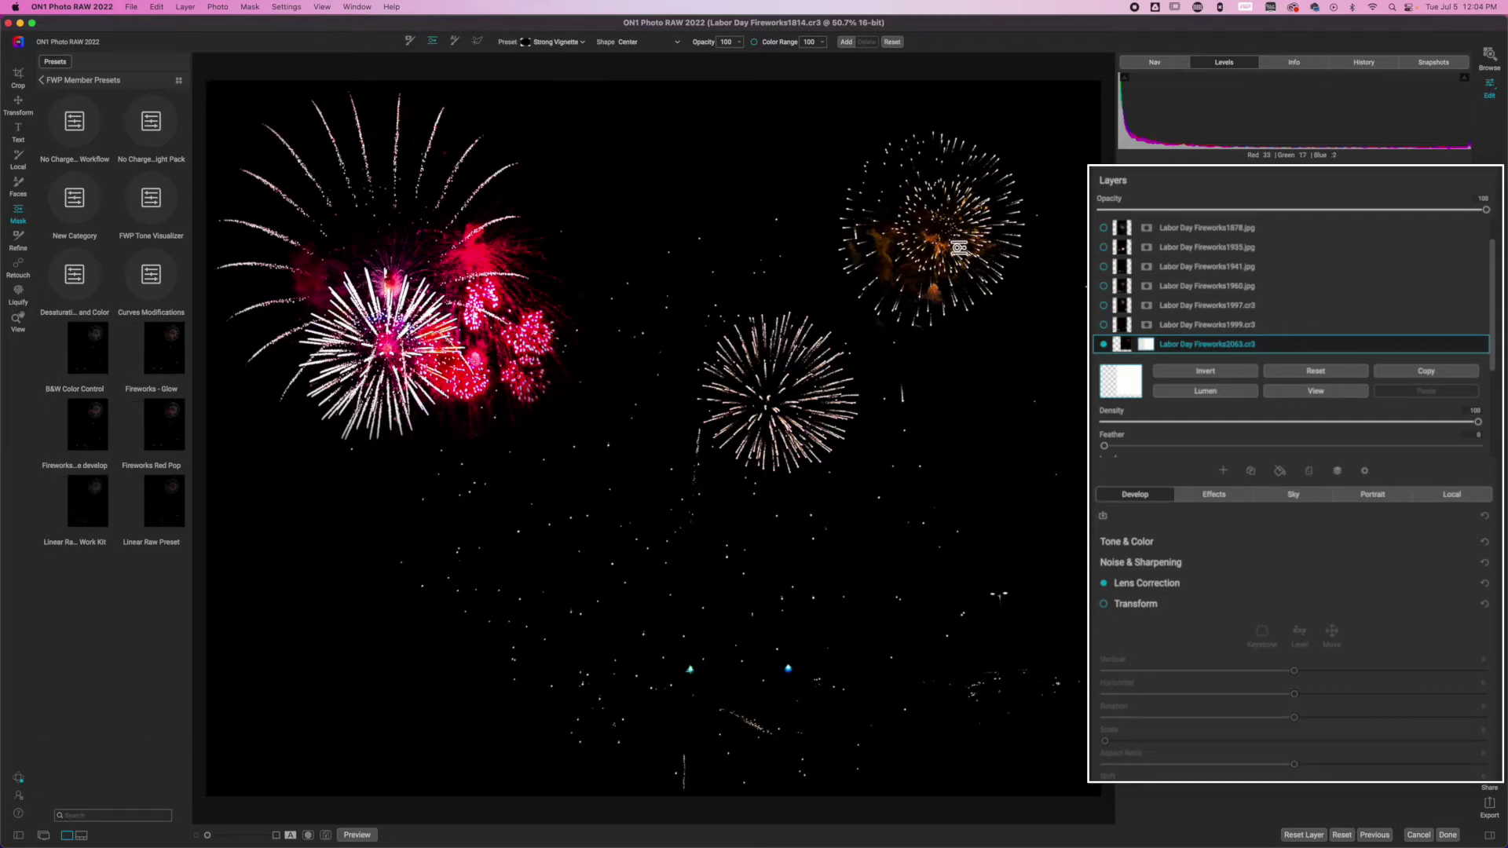
left_click(934, 220)
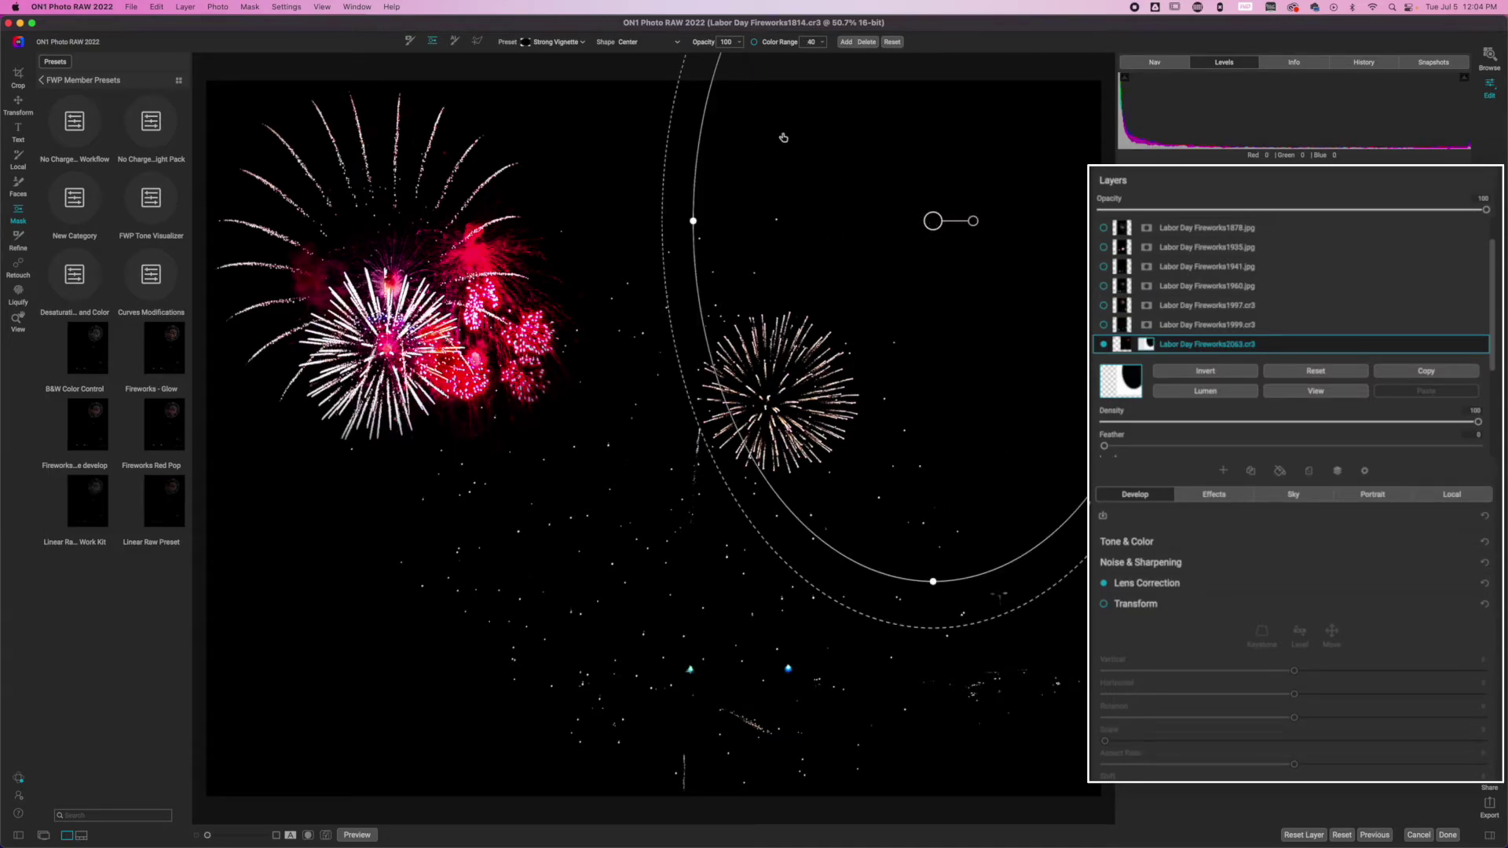
left_click(645, 43)
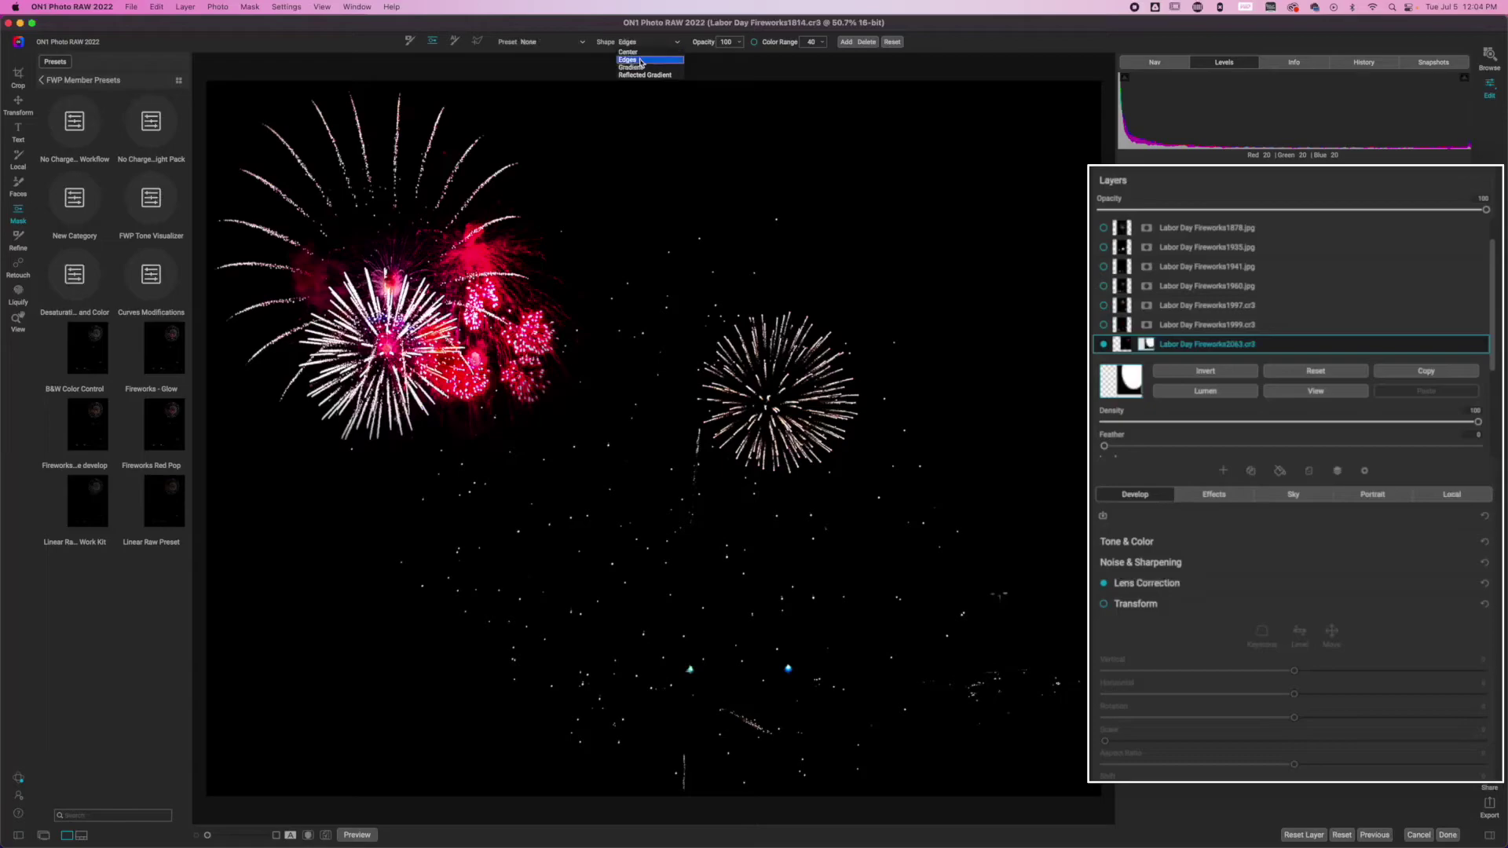
left_click(642, 60)
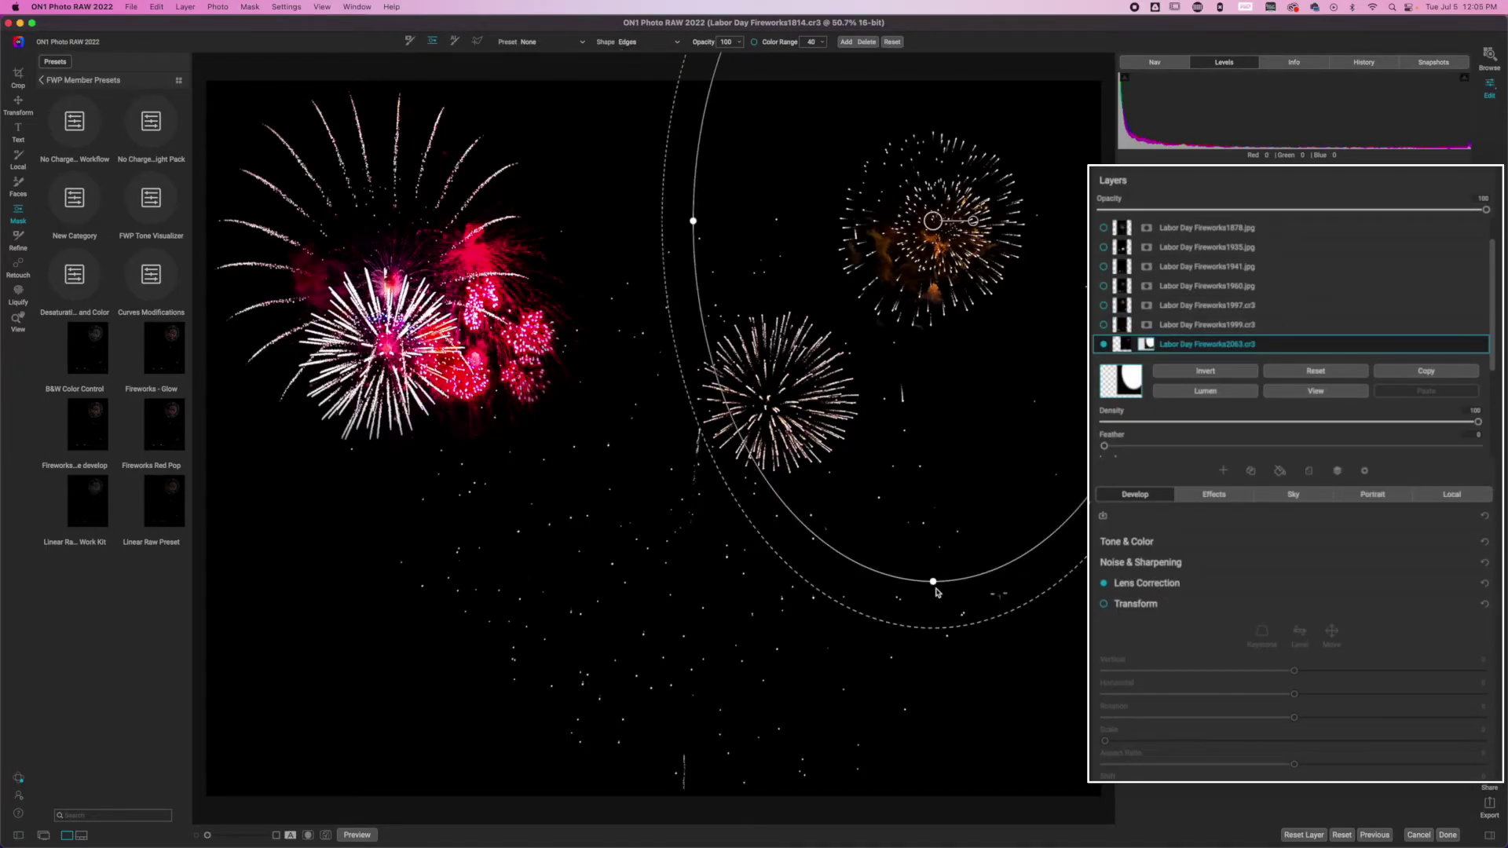
- Shrink the mask ellipse into a small near-circle with a soft feathered edge
left_click_drag(933, 584, 933, 395)
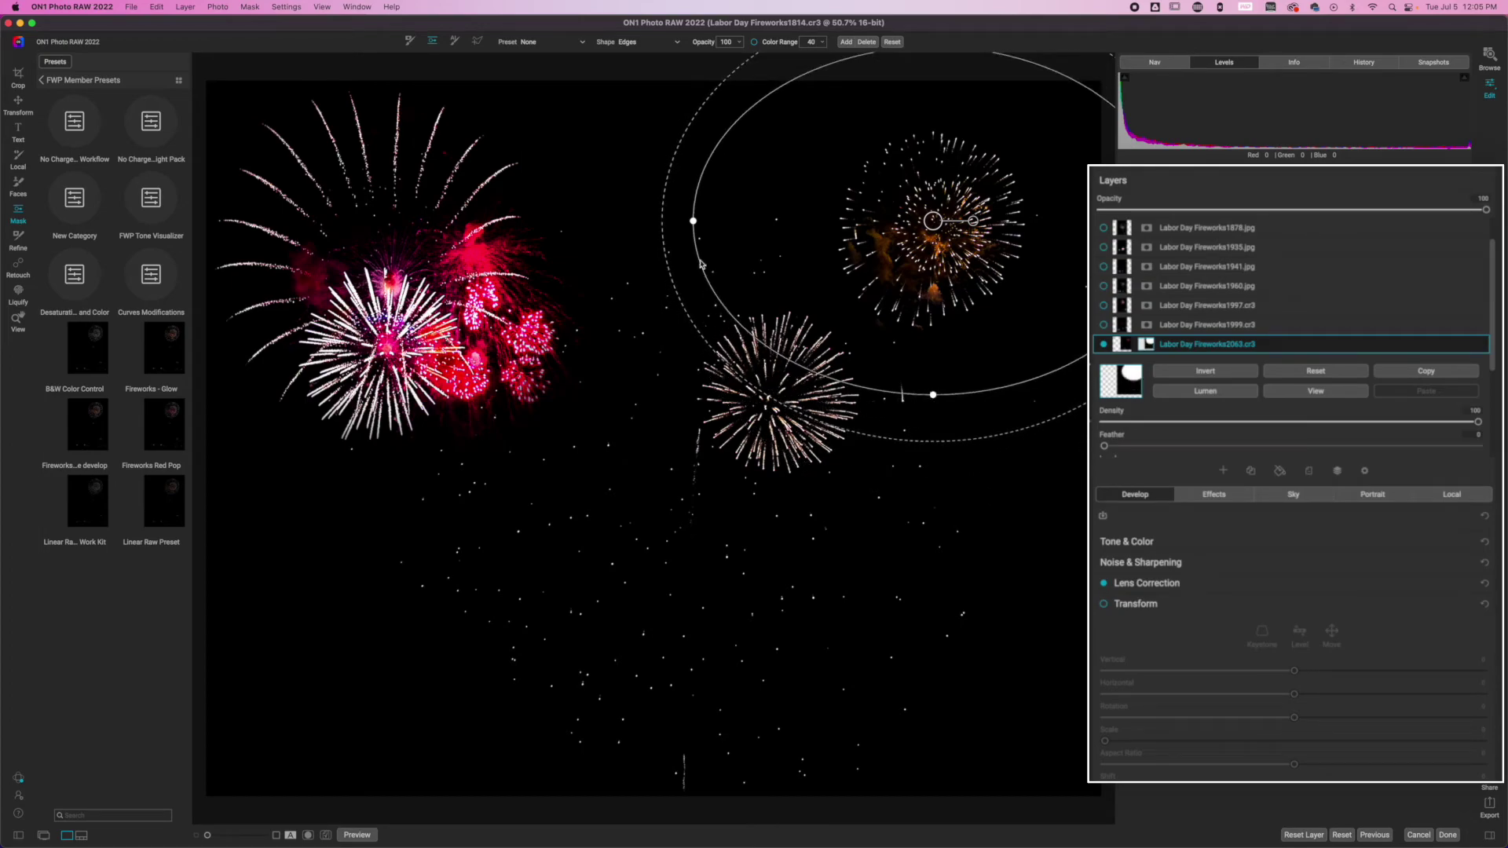
left_click_drag(693, 223, 805, 217)
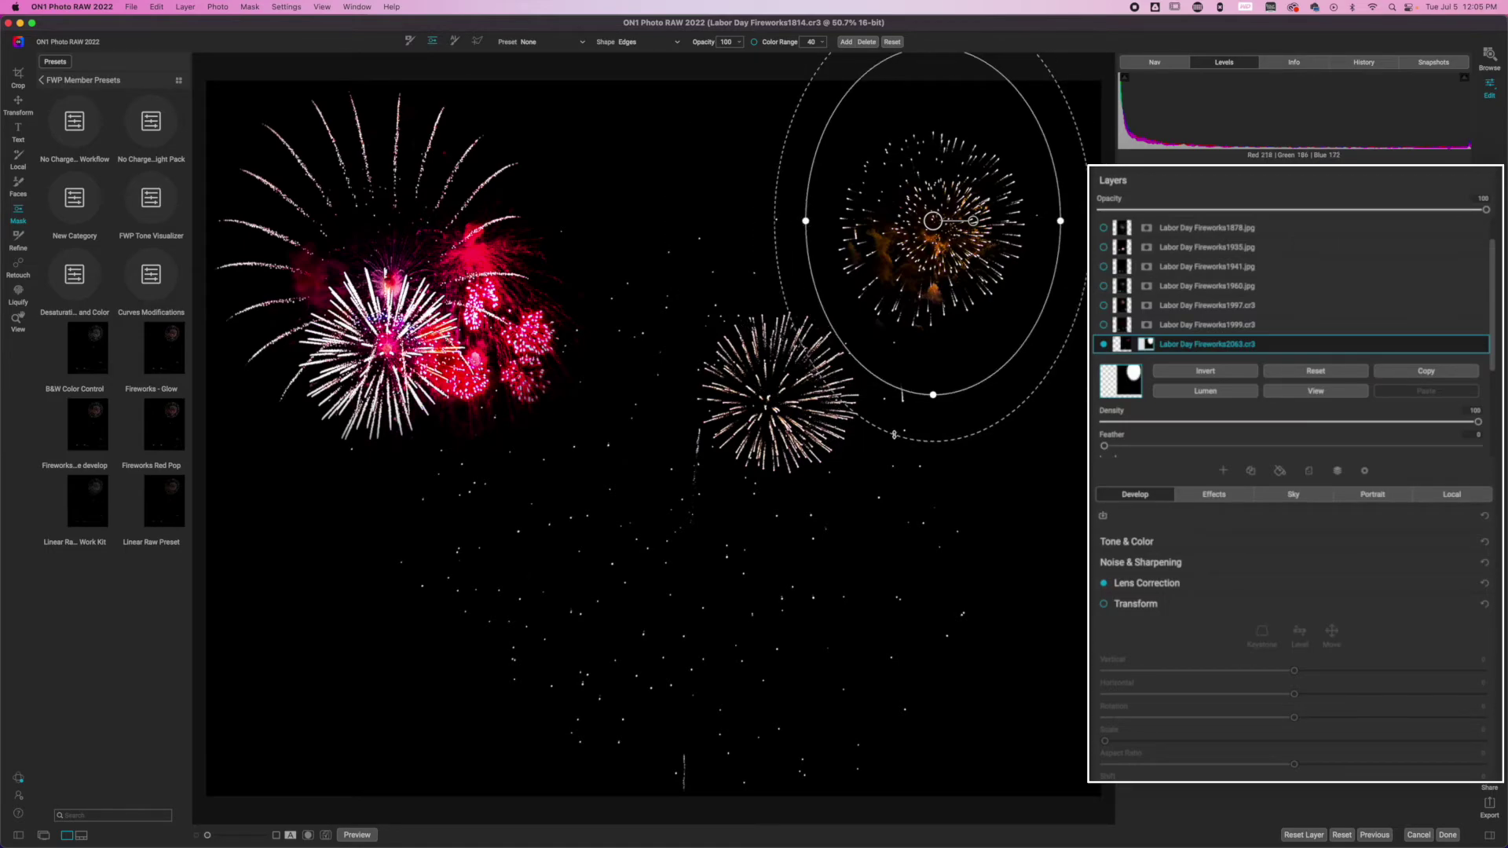
left_click_drag(893, 445, 895, 452)
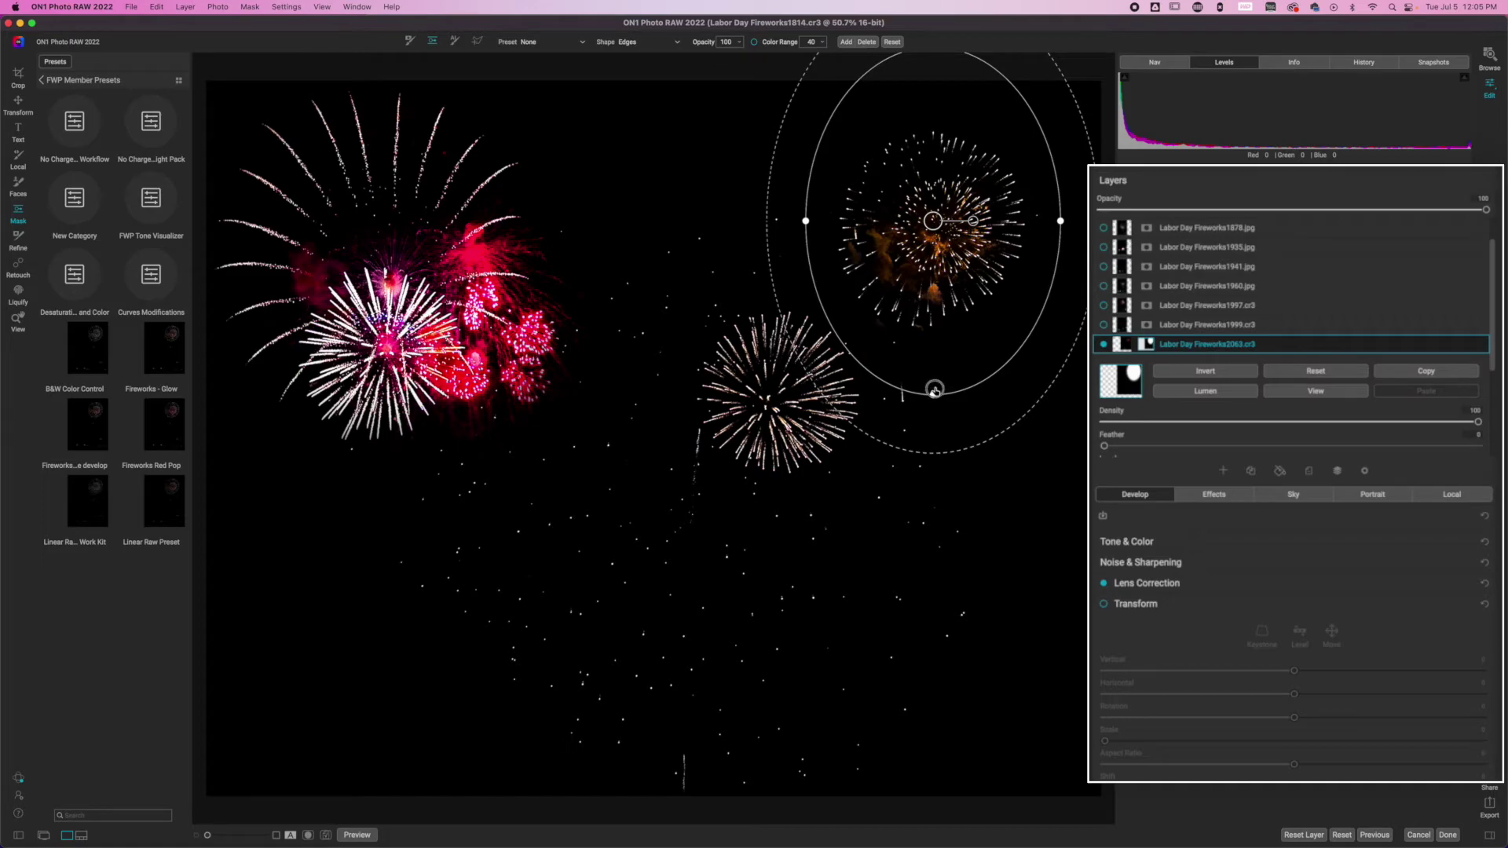
left_click_drag(934, 391, 934, 359)
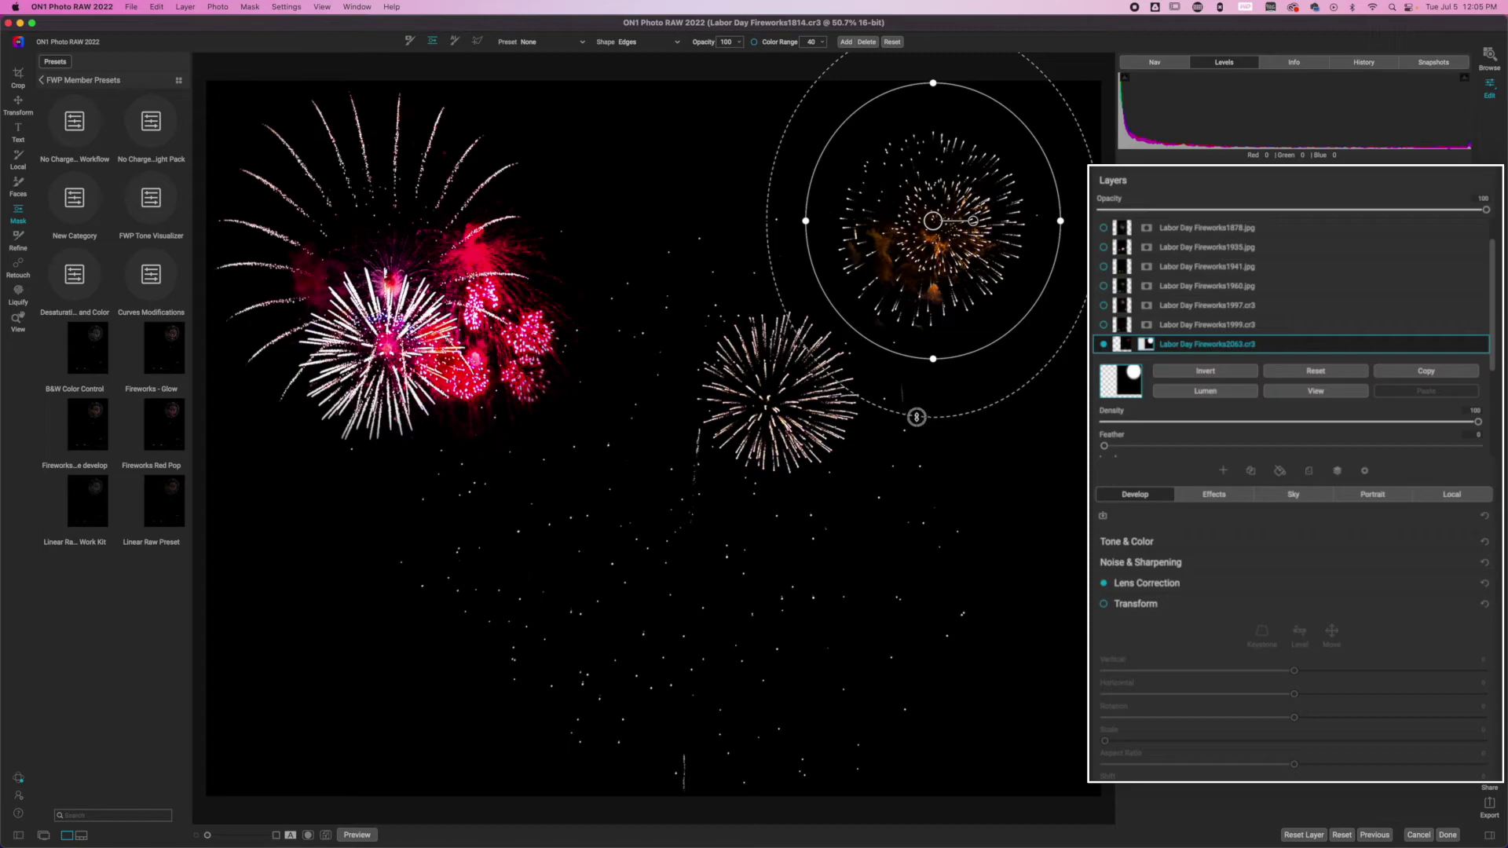
left_click_drag(917, 414, 919, 388)
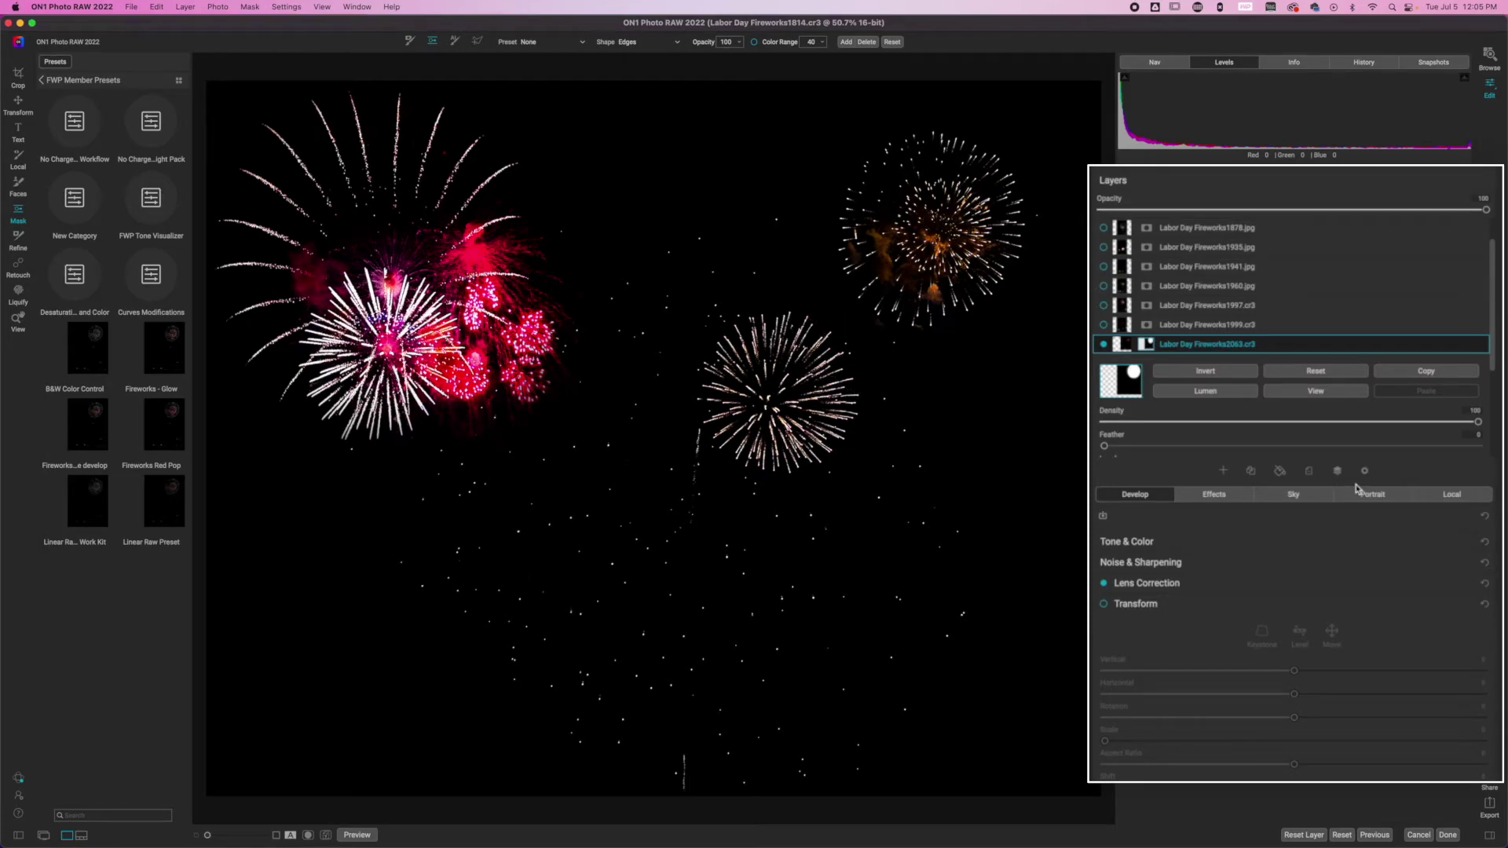
- Enable Transform on Fireworks2063, scale it up slightly, and move the burst right and down
left_click(1103, 604)
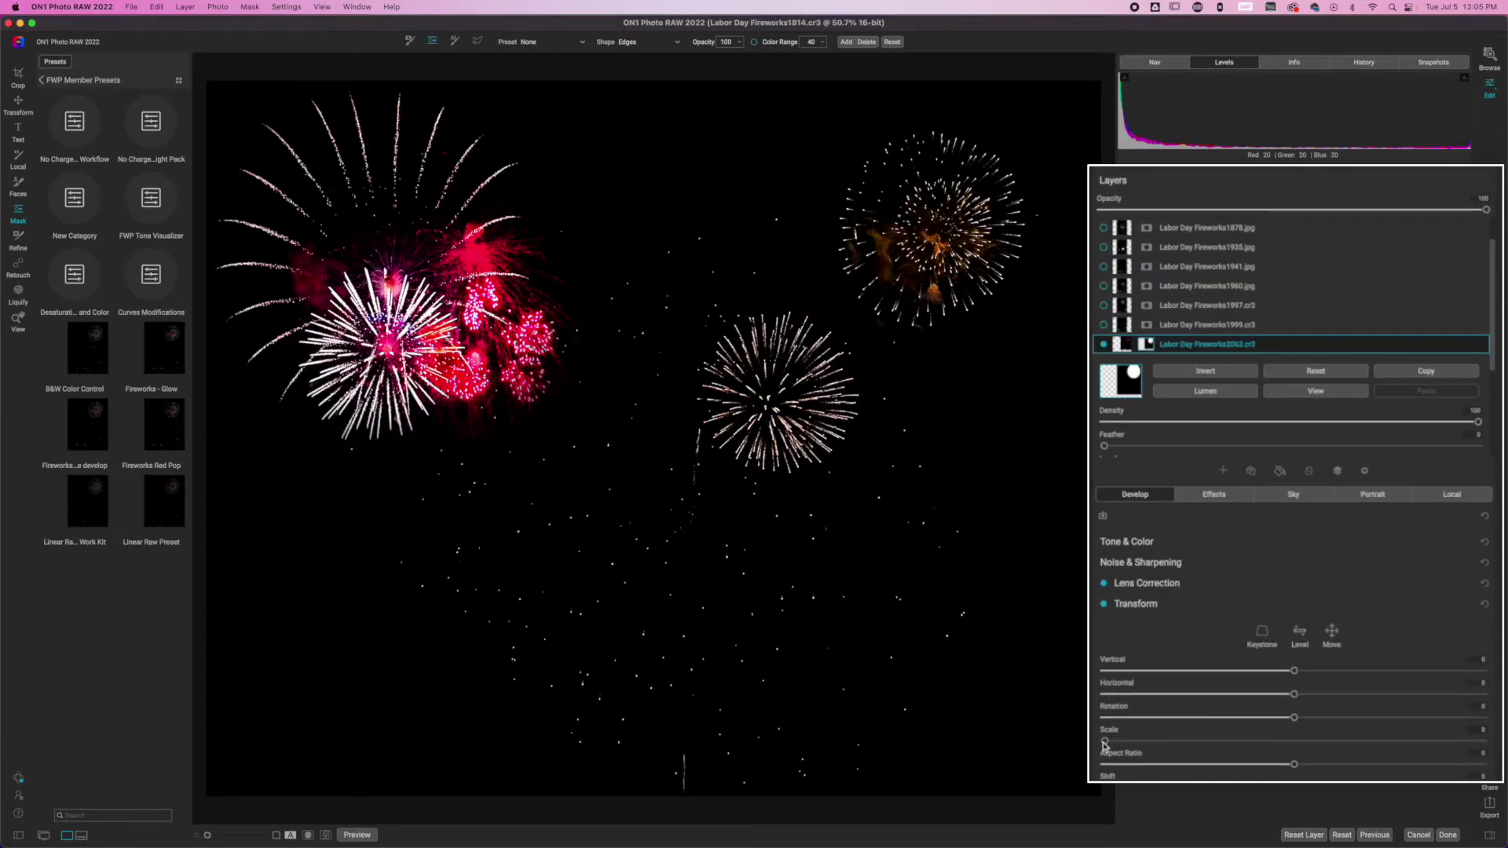
left_click_drag(1104, 742, 1139, 742)
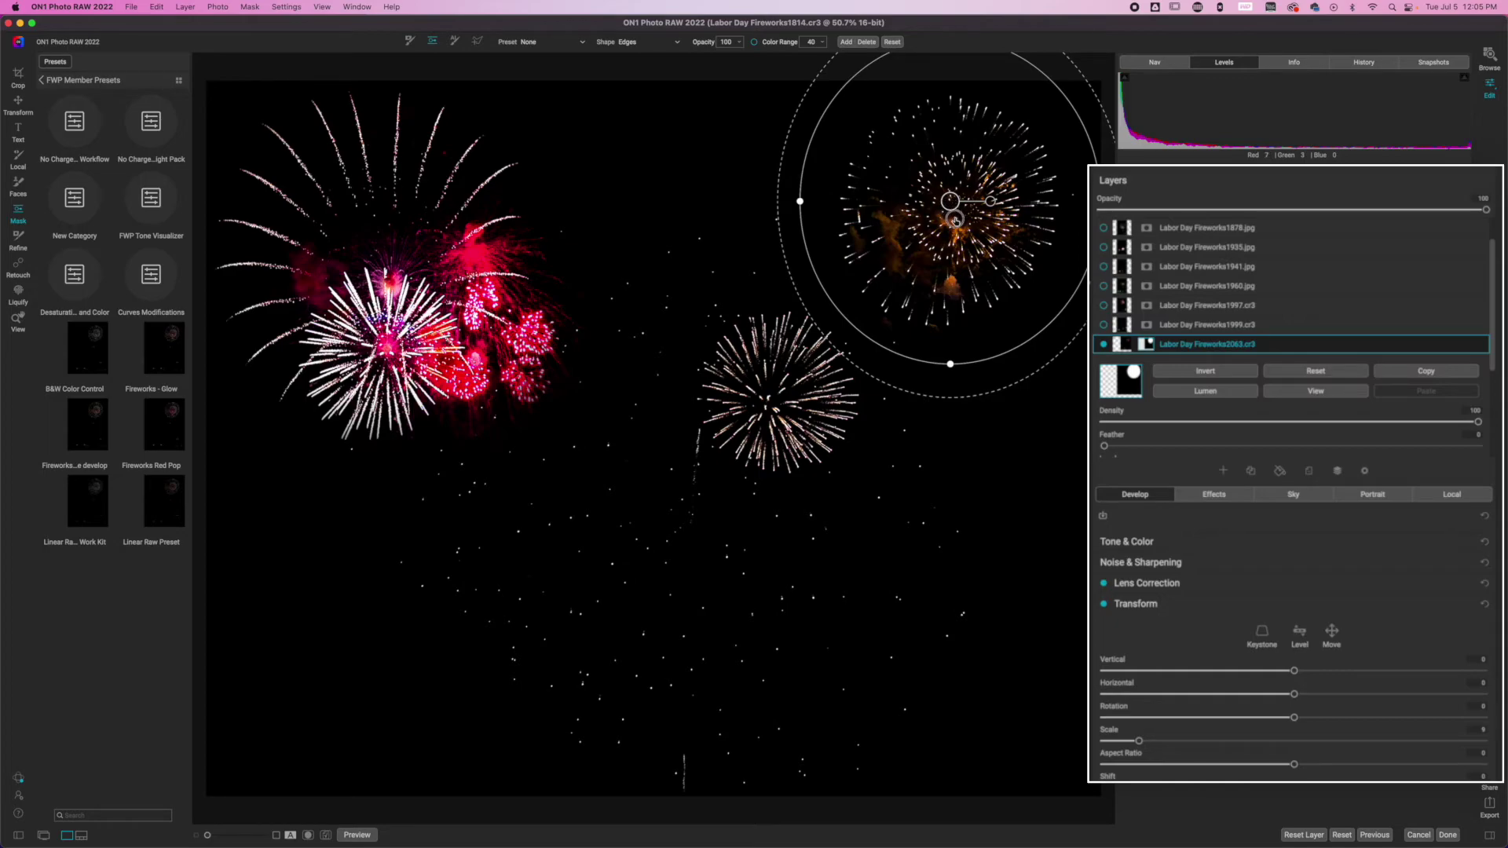
left_click_drag(956, 220, 952, 220)
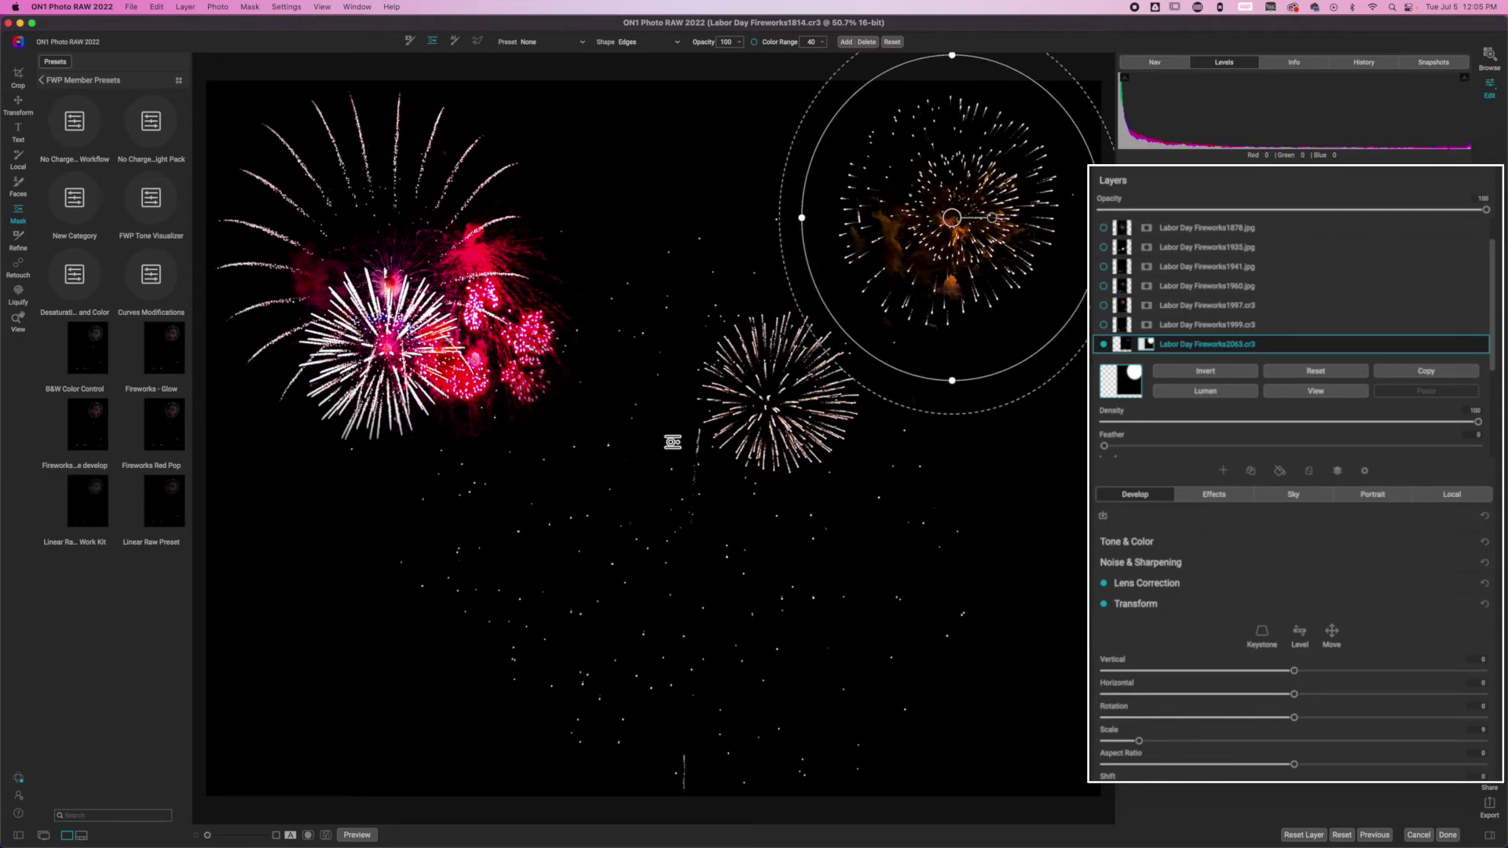
left_click(18, 104)
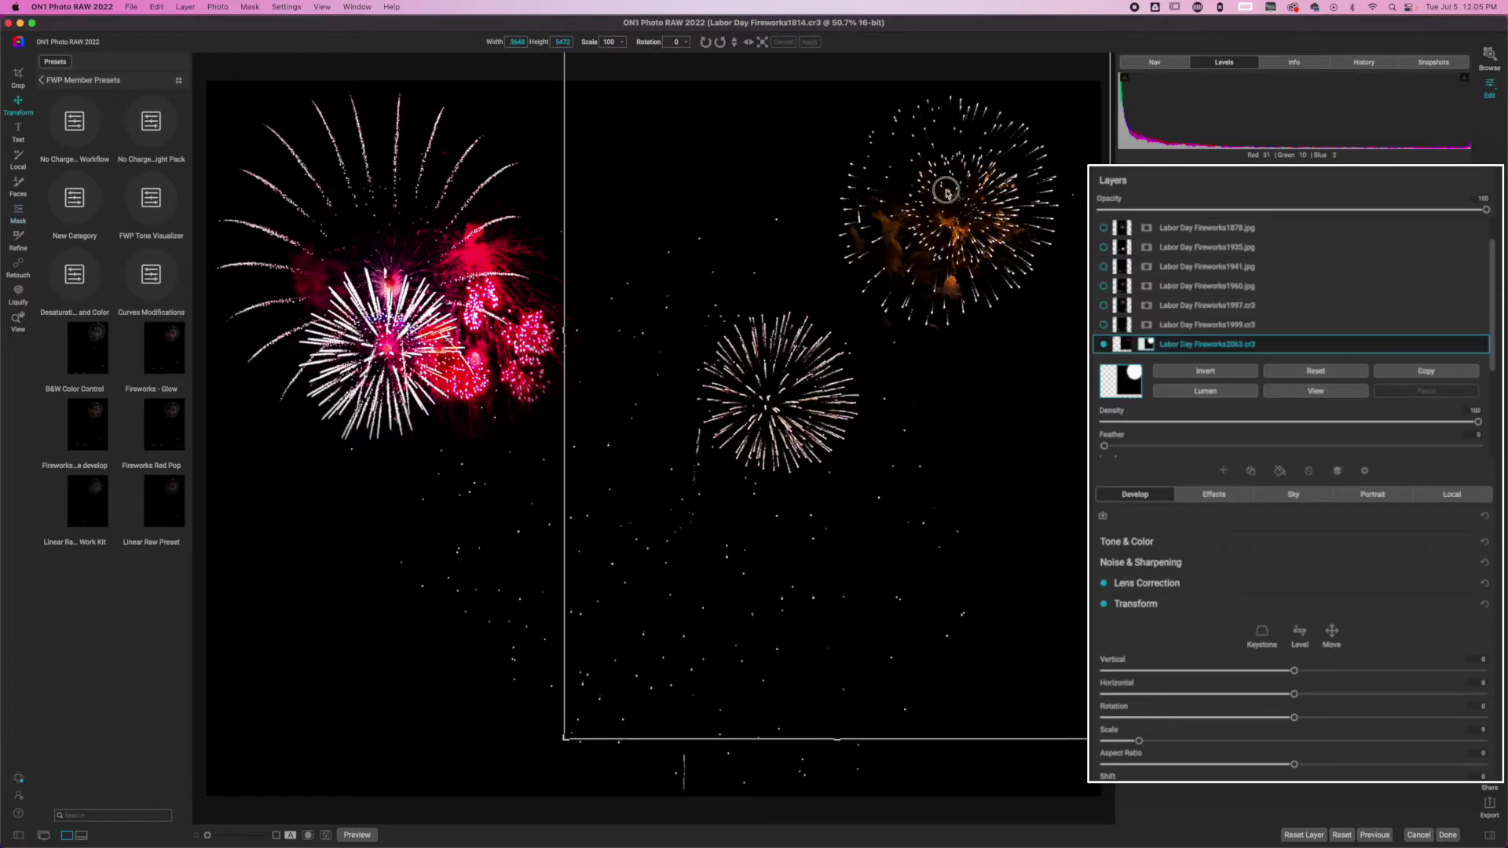
left_click_drag(948, 193, 979, 195)
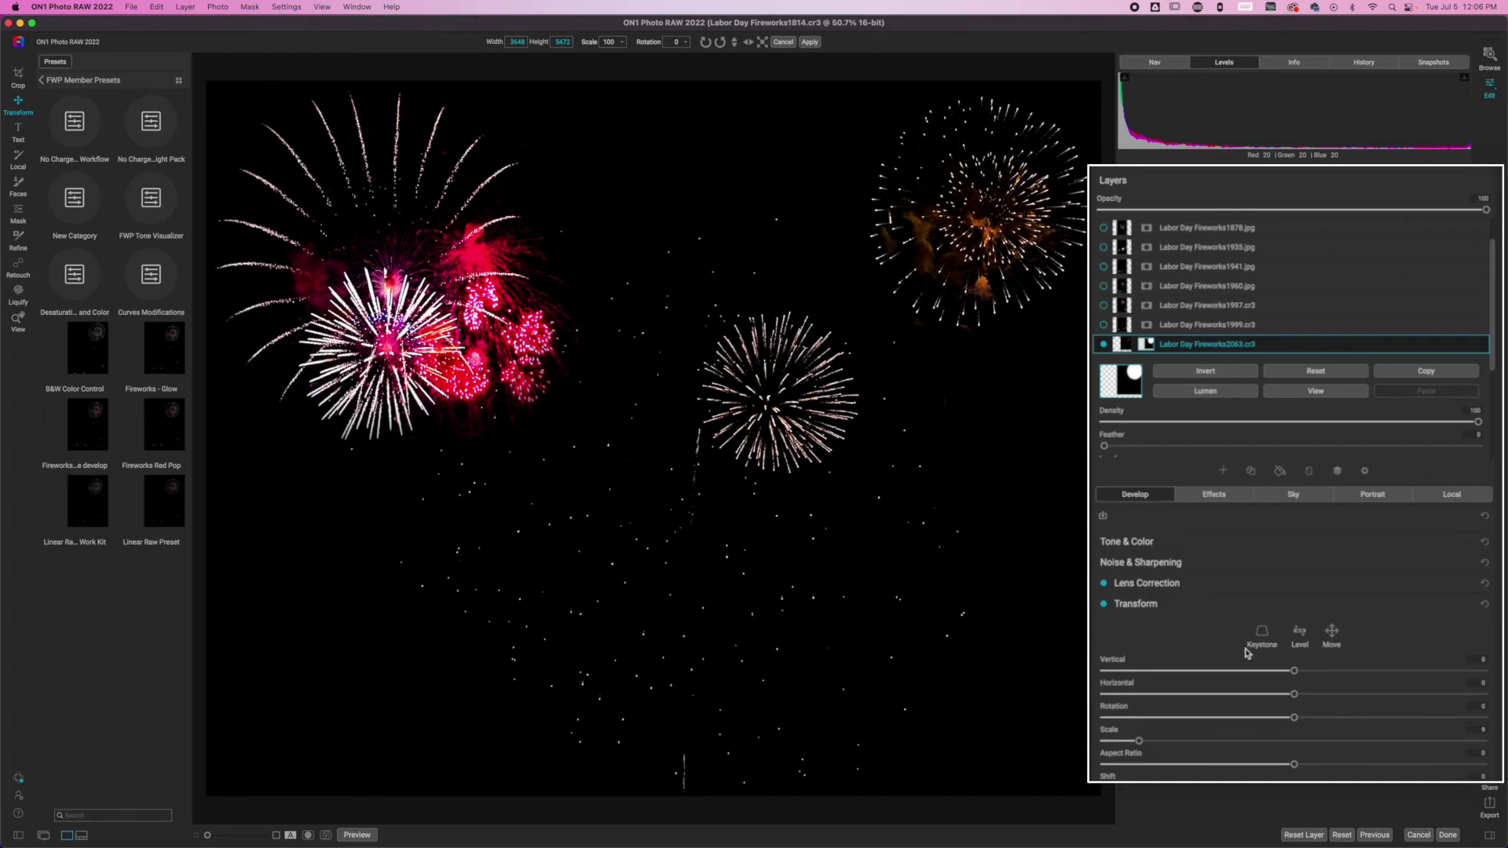
- Show Fireworks1999 with Screen blending and move its red and orange fireworks apart
left_click(1218, 299)
left_click(1356, 389)
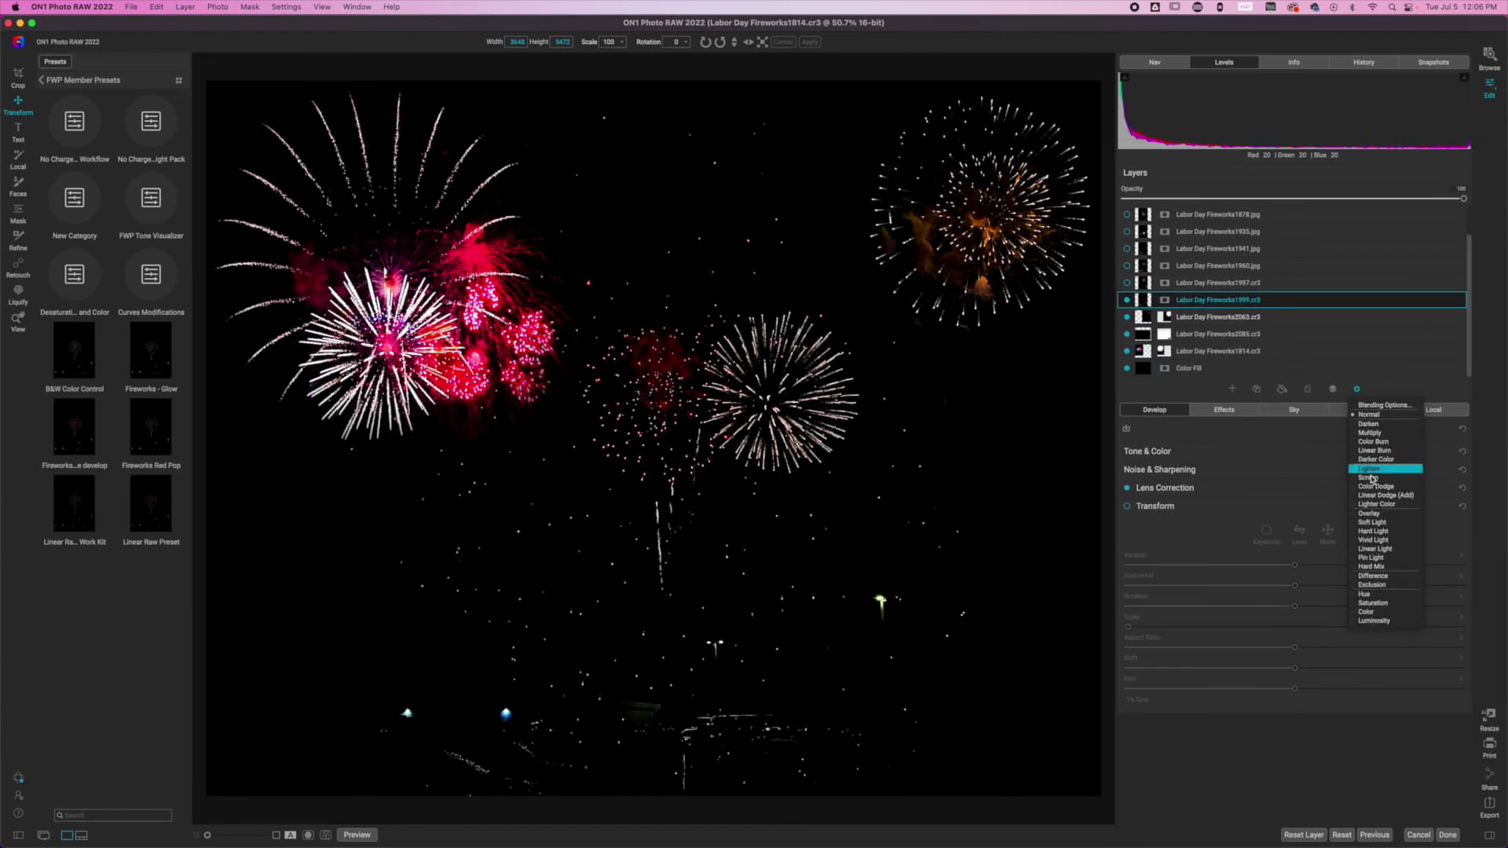
left_click(1369, 477)
left_click_drag(573, 438, 264, 634)
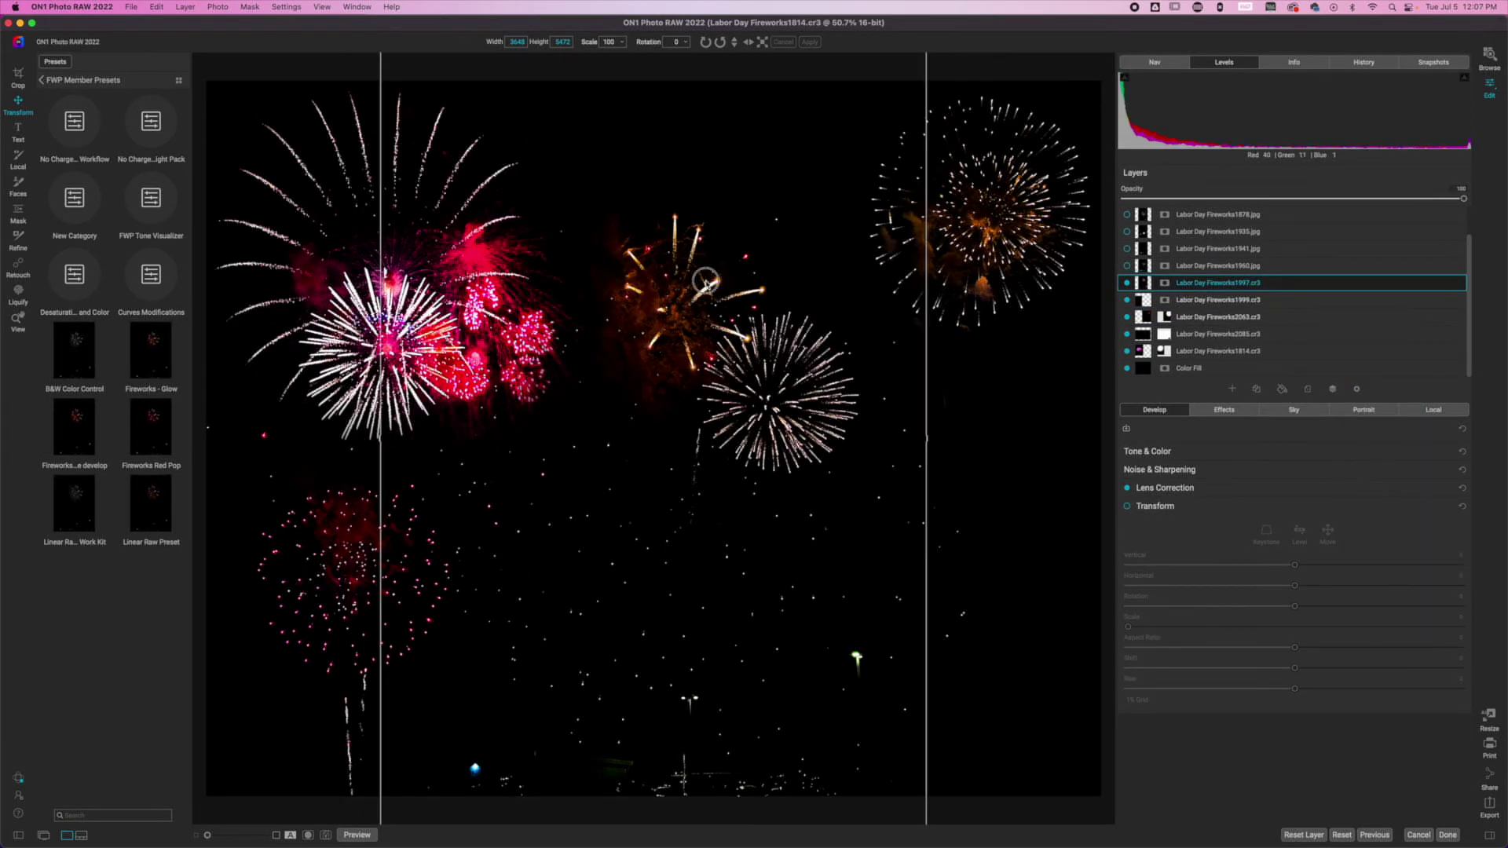
left_click_drag(713, 272, 997, 529)
- Show Fireworks1960 with Screen blending and shrink its firework smaller
left_click(1217, 265)
left_click(1356, 389)
left_click(1335, 479)
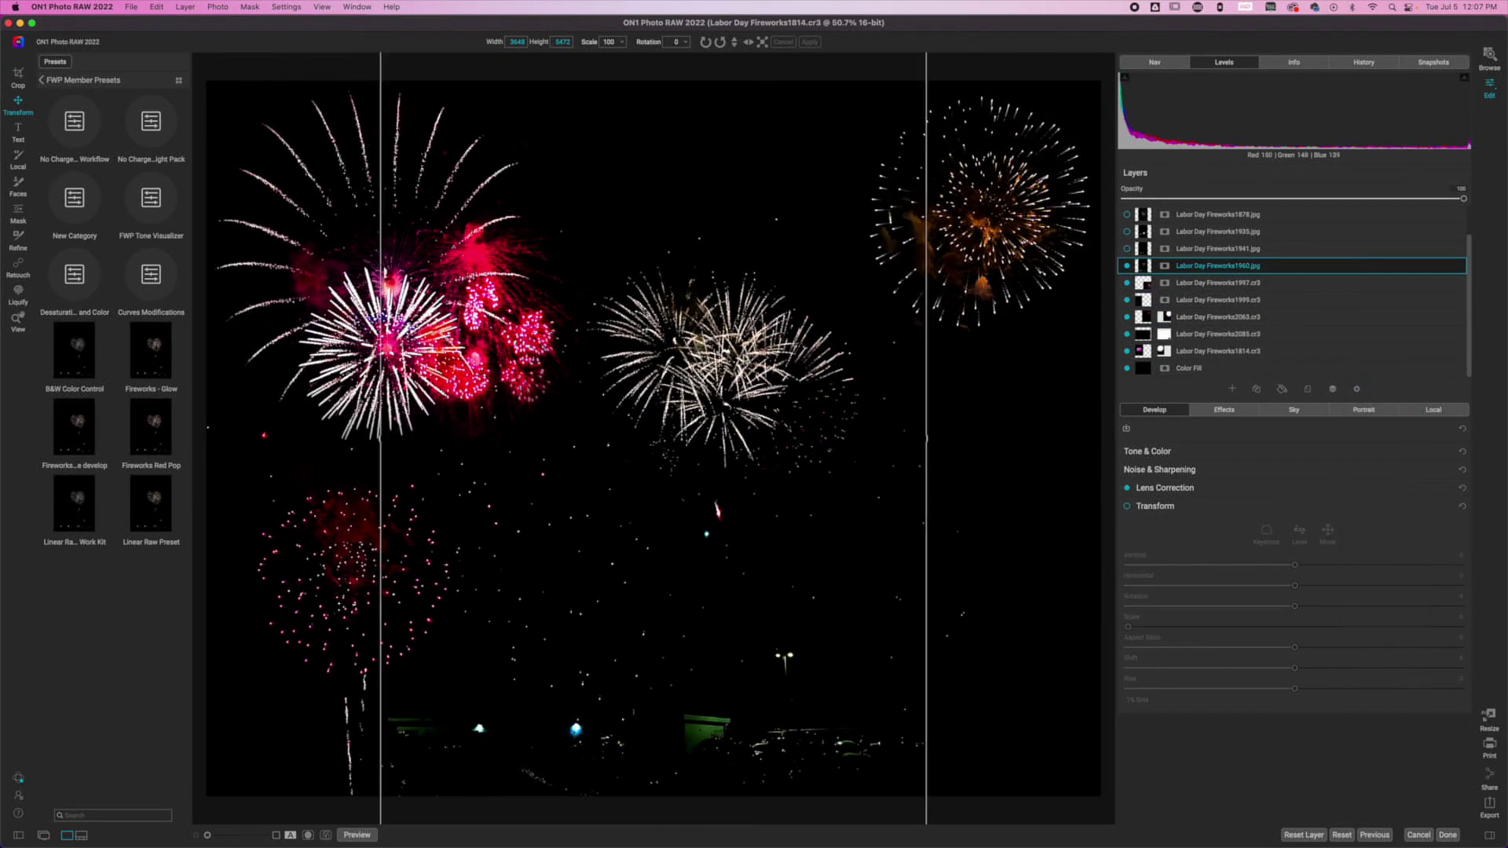
left_click(1356, 389)
left_click(1369, 477)
left_click_drag(1214, 626, 1255, 627)
- Show Fireworks1941 with Screen blending and move its white bursts up and left
left_click(1217, 249)
left_click(1357, 389)
left_click(1369, 477)
left_click_drag(1095, 540, 1076, 483)
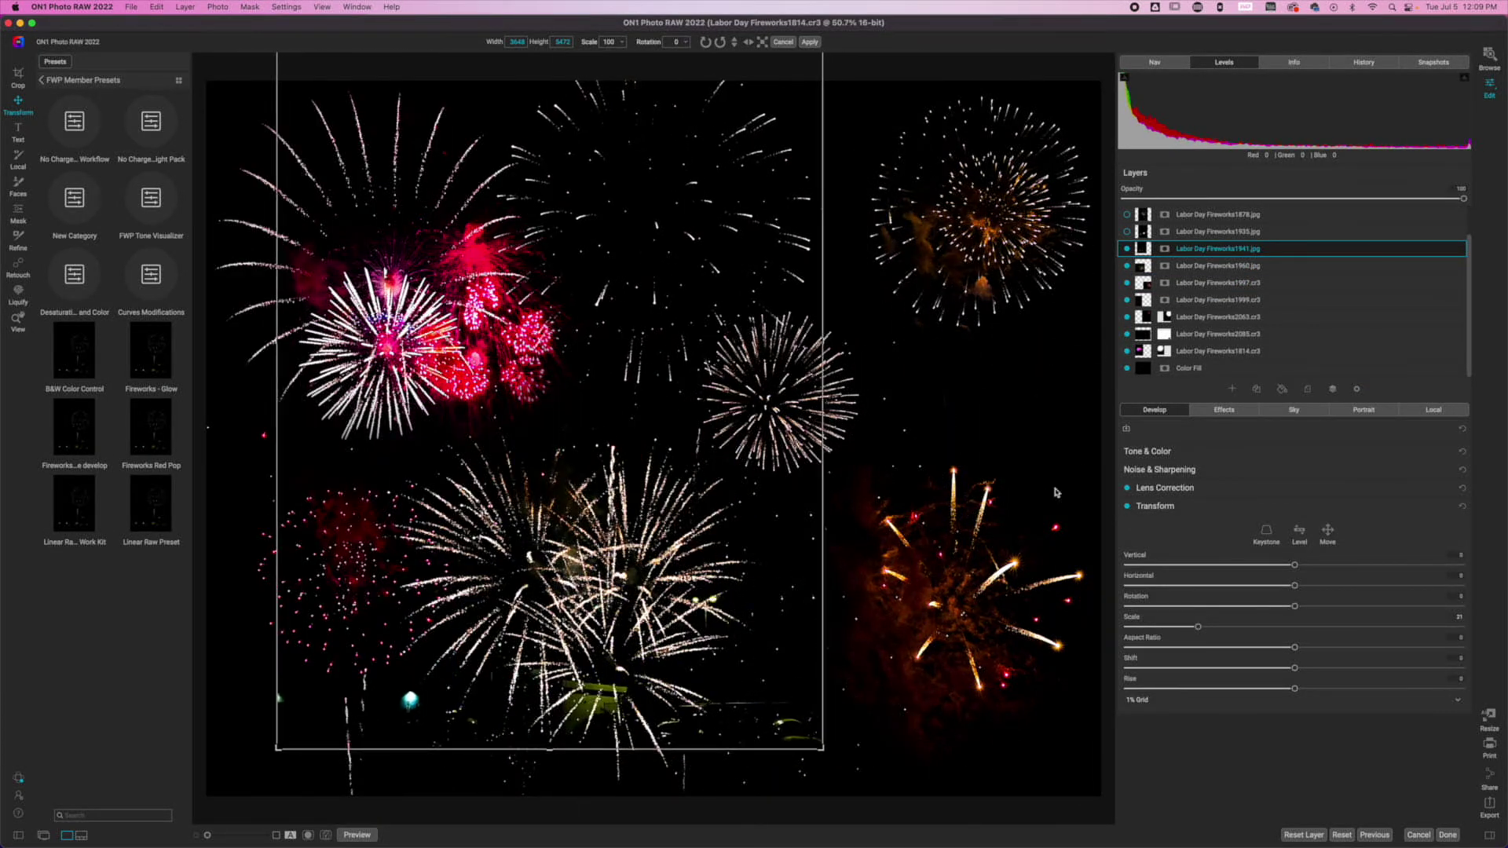
key("b")
- Show Fireworks1935, move its magenta firework to the canvas bottom, and add a mask
left_click(1218, 232)
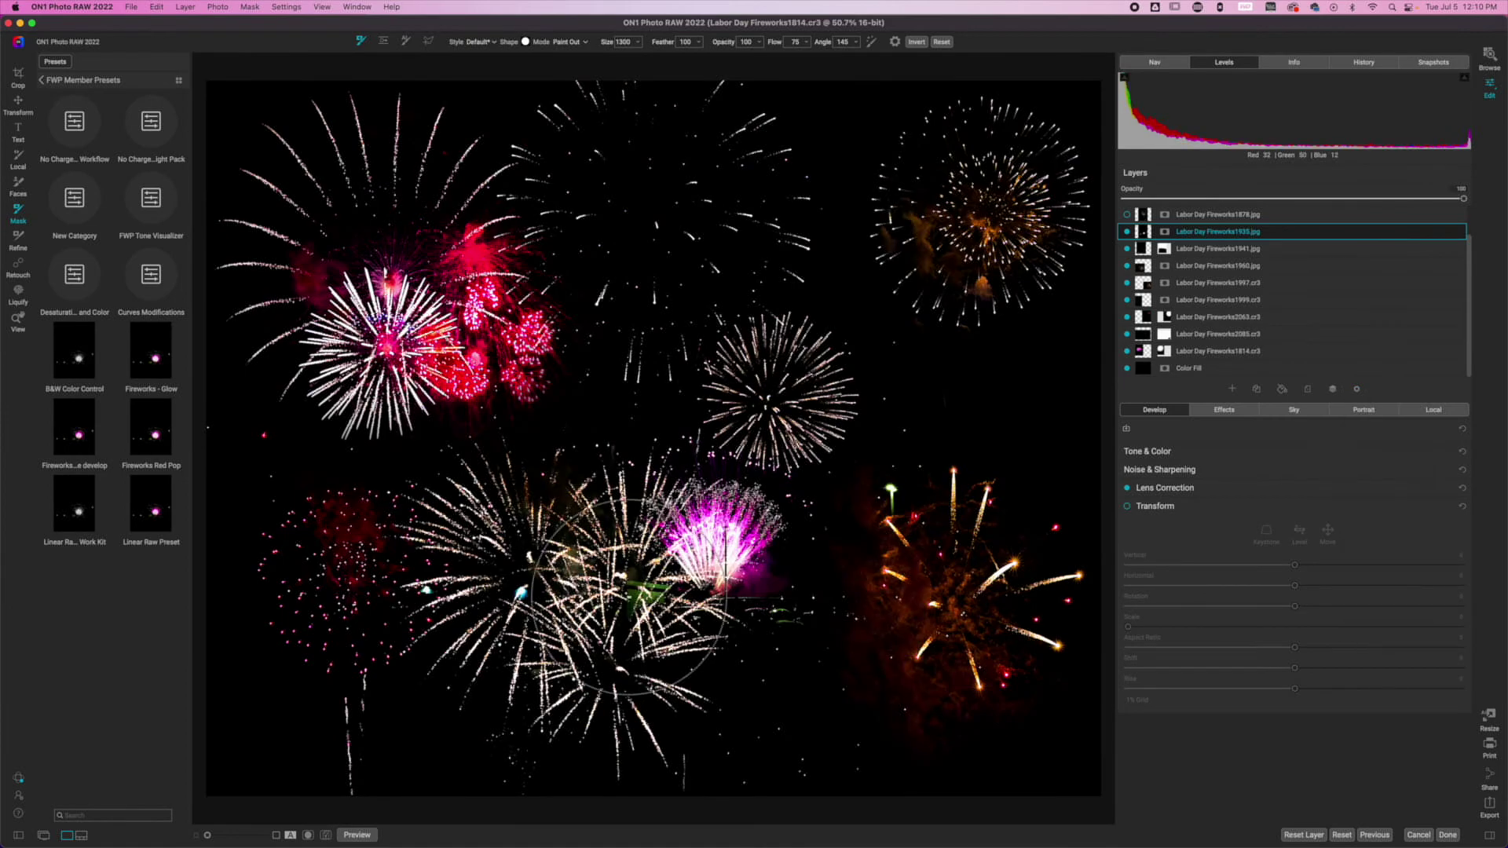
left_click_drag(626, 598, 685, 790)
left_click(724, 809)
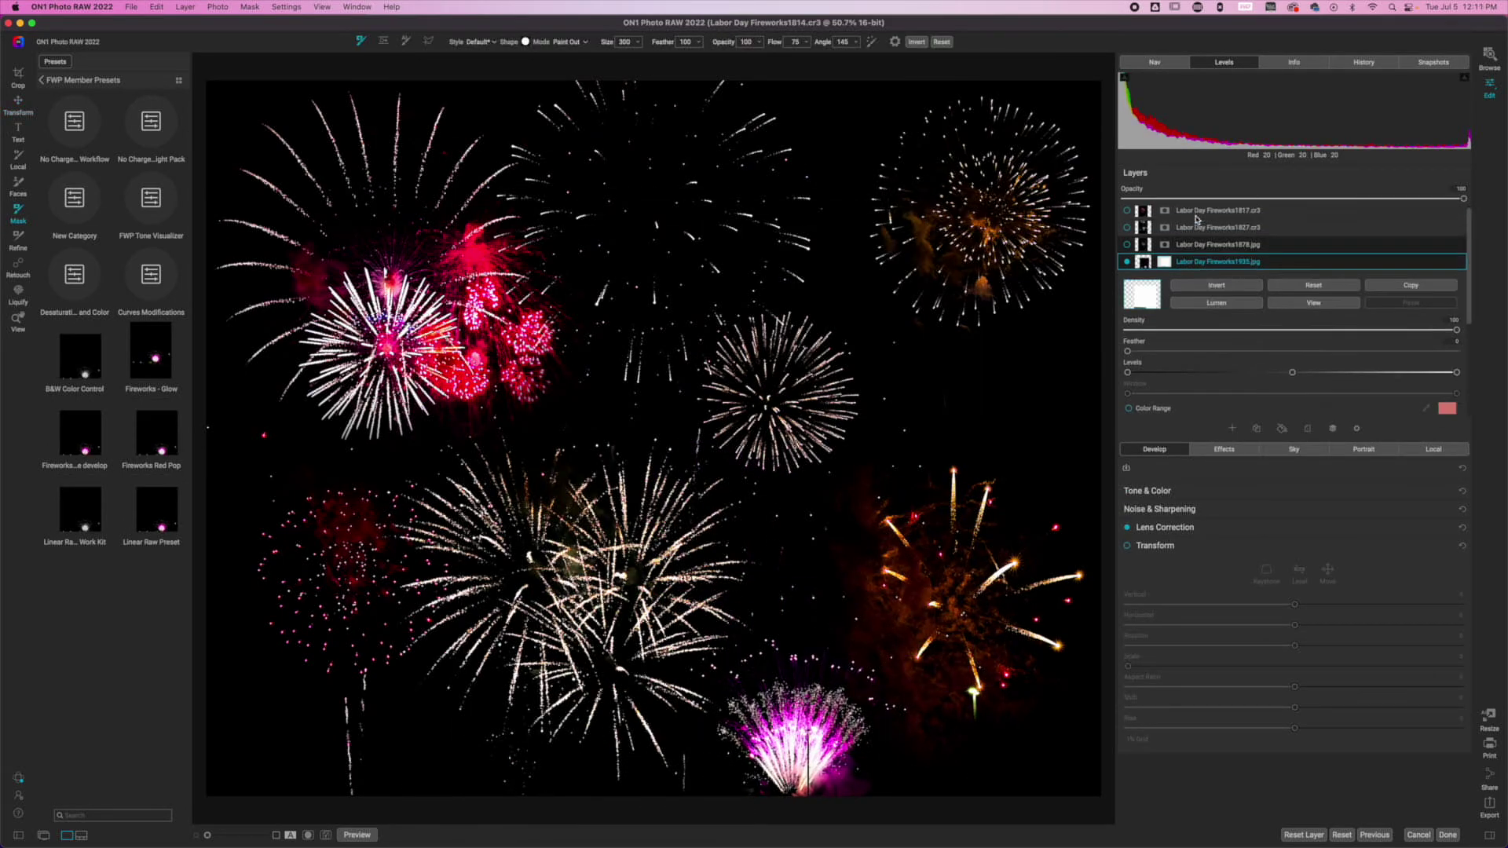
- Show Fireworks1878, move its teal firework right, and recolour it purple
left_click(1190, 249)
key("v")
left_click_drag(697, 448, 1000, 453)
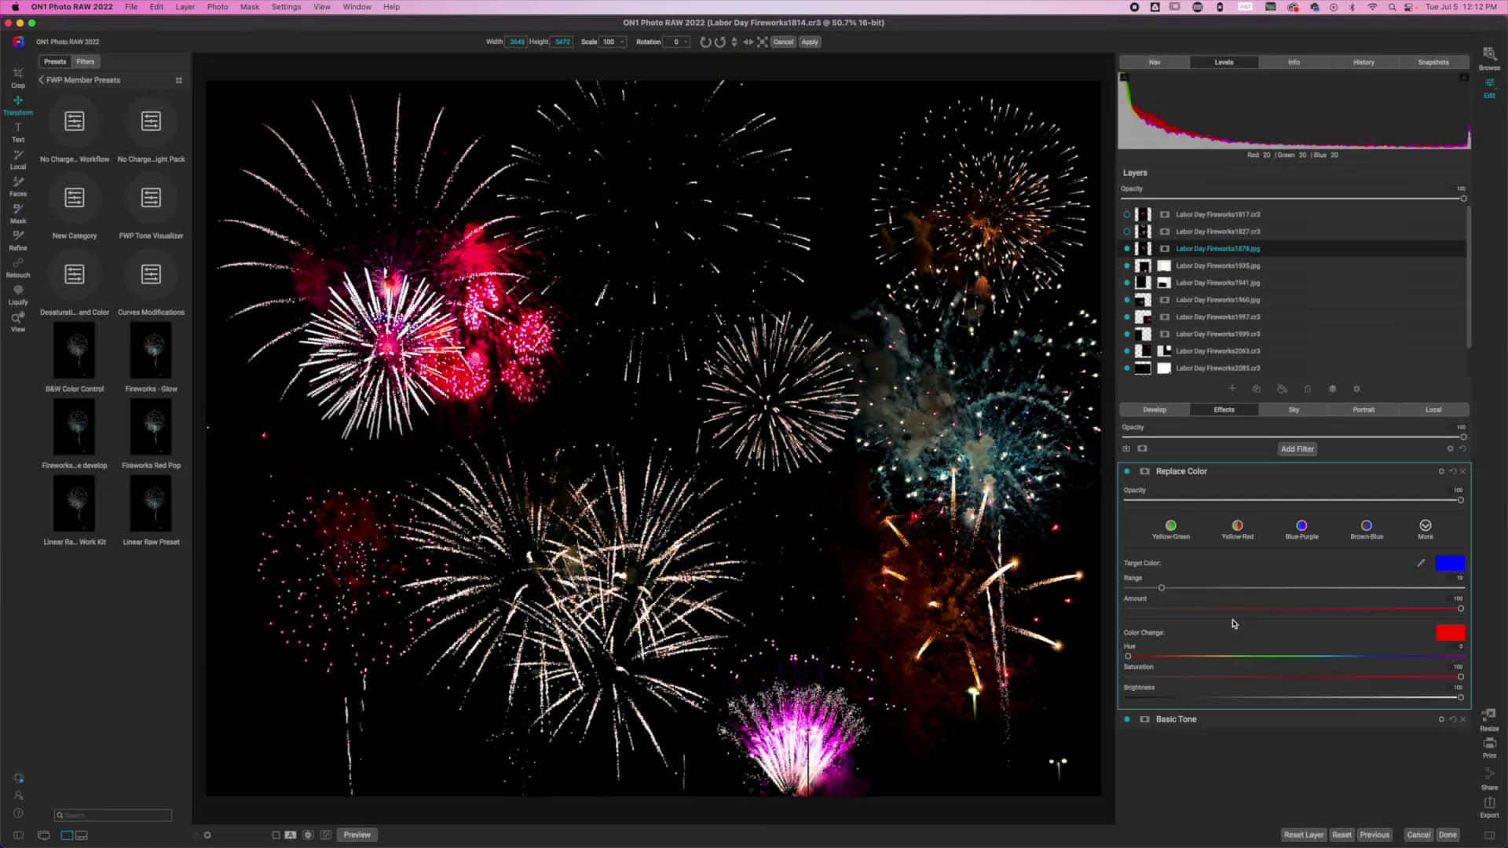
left_click_drag(1296, 656, 1364, 691)
- Show Fireworks1827, move and rotate its burst, and paint out stray pieces at left
left_click(1192, 234)
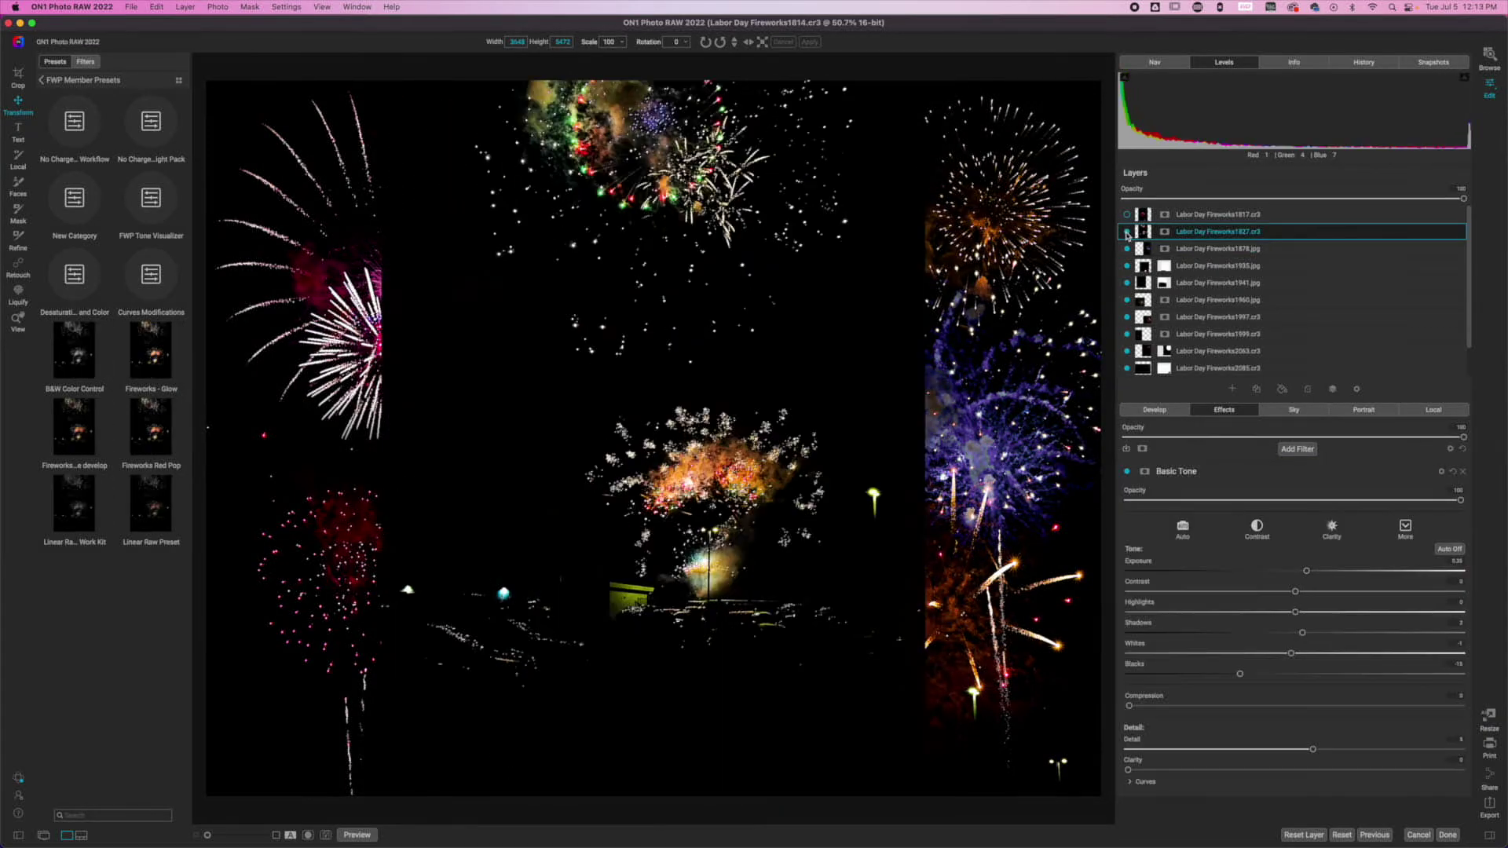
mouse_move(652, 393)
left_mouse_down()
mouse_move(550, 362)
mouse_move(653, 351)
mouse_move(652, 322)
mouse_move(903, 314)
mouse_move(267, 330)
left_mouse_up()
key("b")
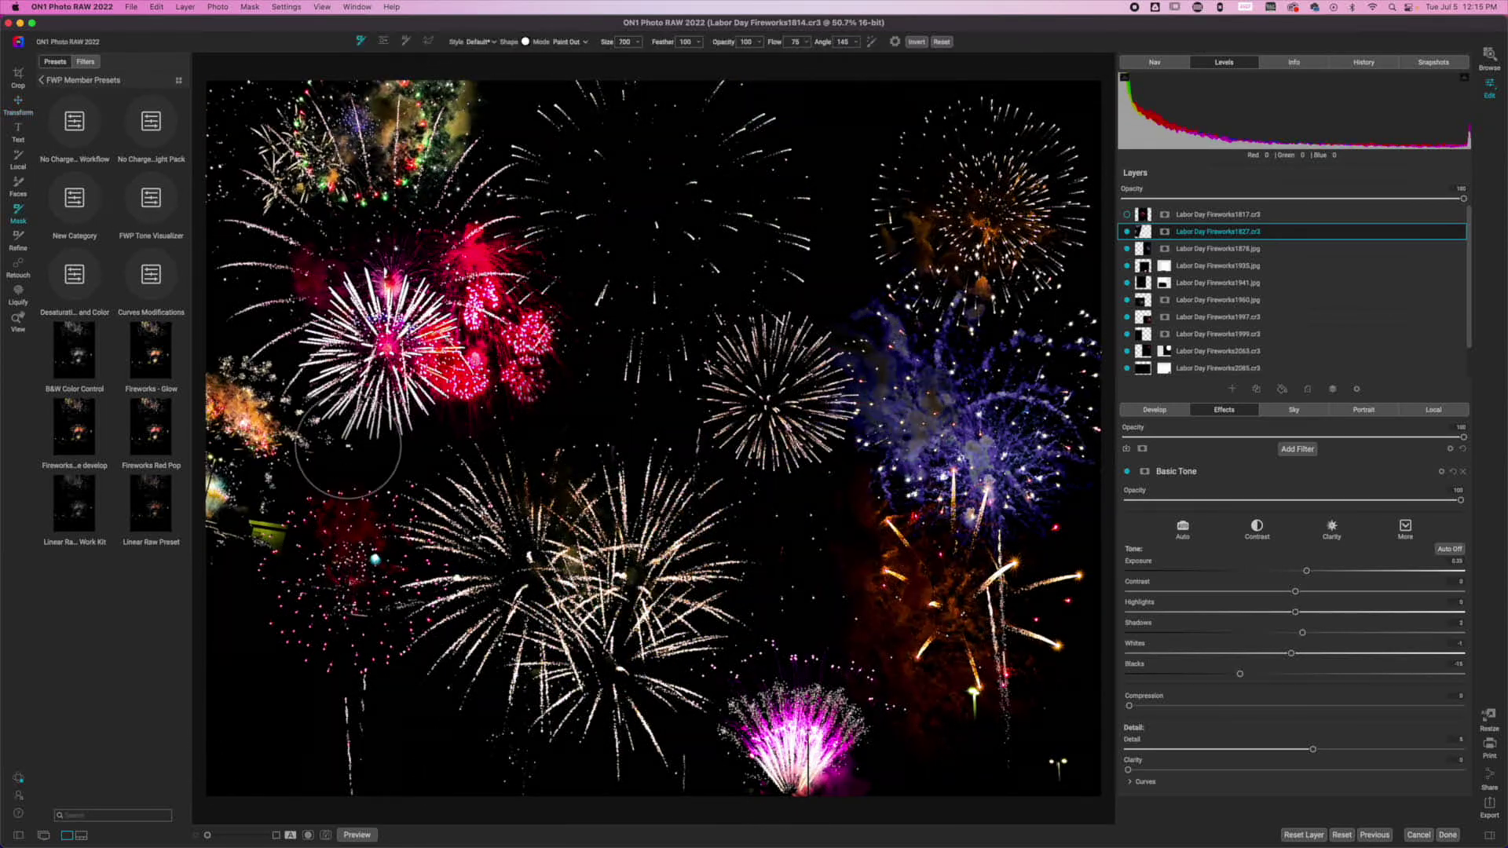
left_click(349, 448)
left_click(1212, 256)
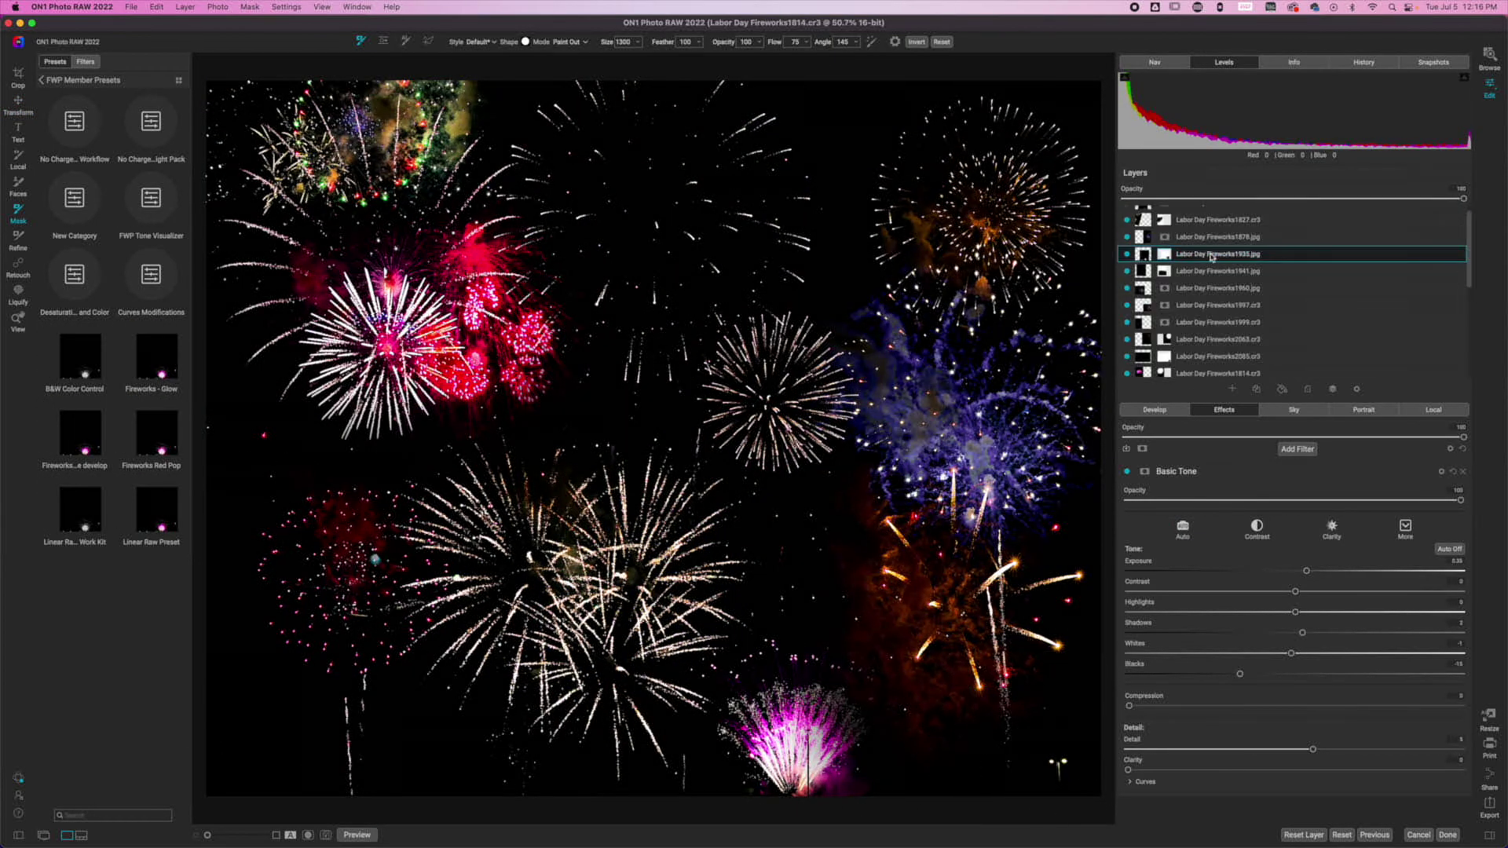
left_click(1210, 237)
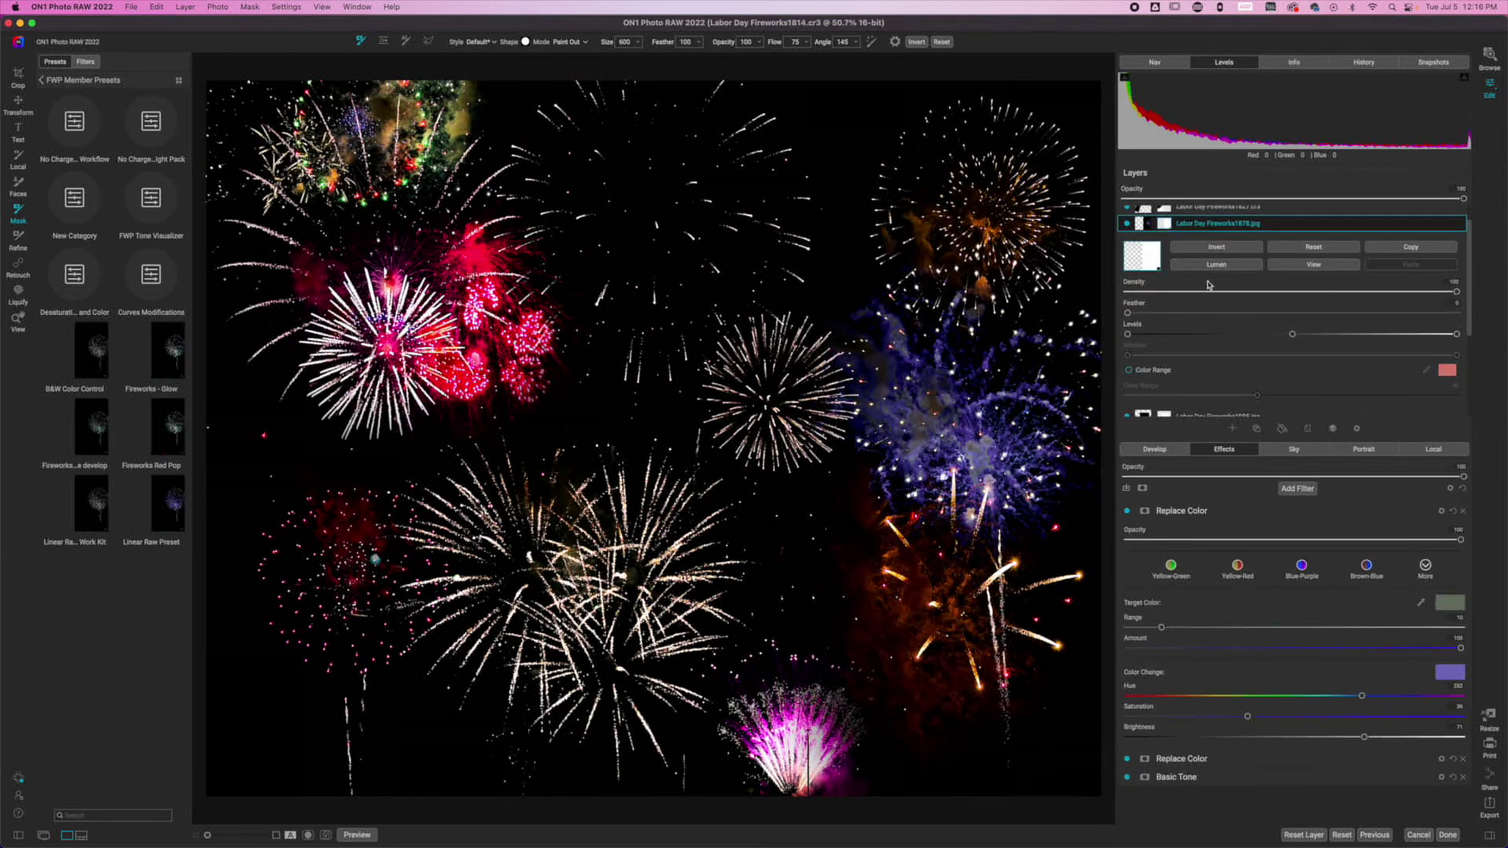
key("v")
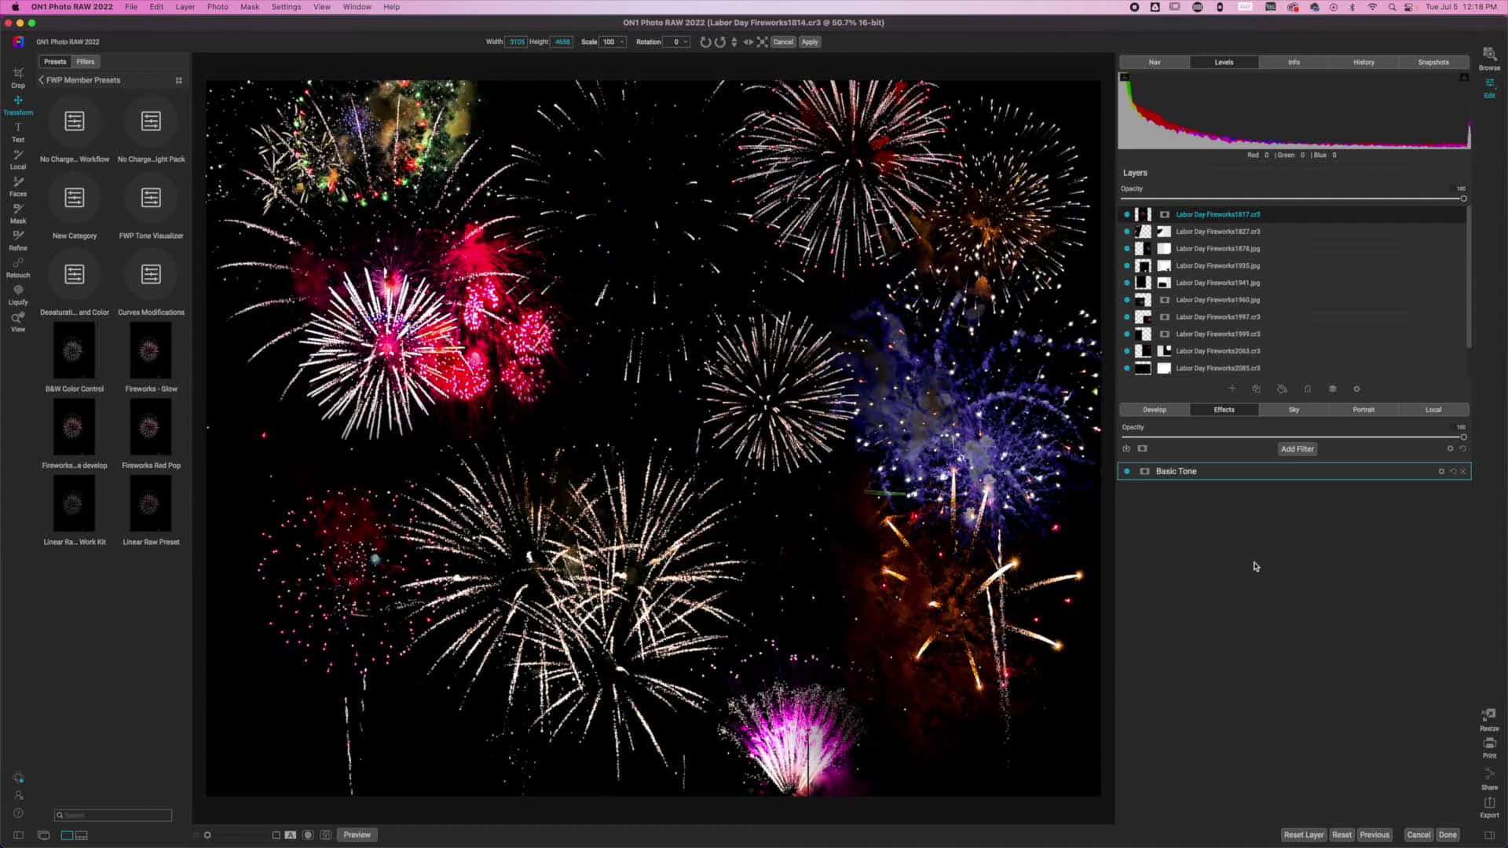
- Scale the Fireworks1817 burst near the top down slightly
left_click_drag(1466, 219, 1468, 264)
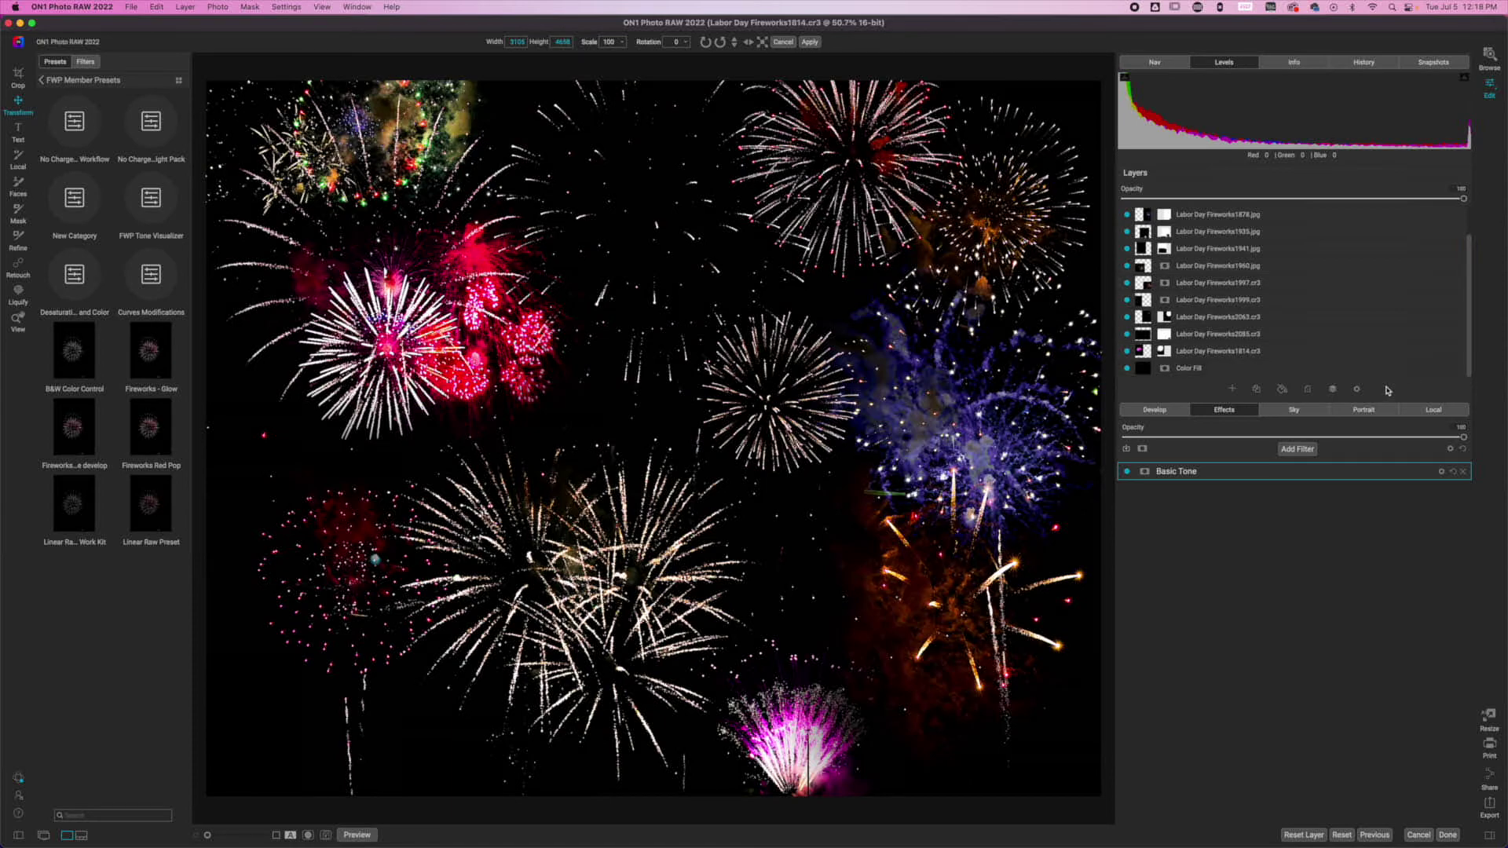